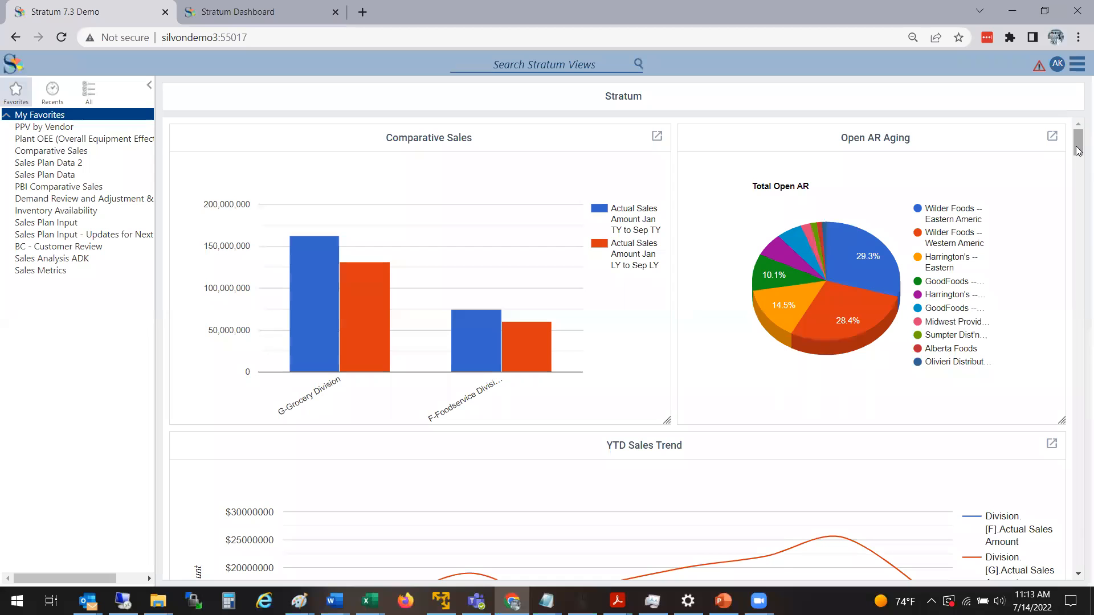
# Examine this year's and last year's sales amounts for the Grocery and Foodservice divisions in the first Comparative Sales chart.
pyautogui.moveTo(1076, 146); pyautogui.dragTo(1076, 146)
pyautogui.moveTo(1079, 150); pyautogui.dragTo(1078, 150)
pyautogui.moveTo(333, 337)
pyautogui.moveTo(375, 306)
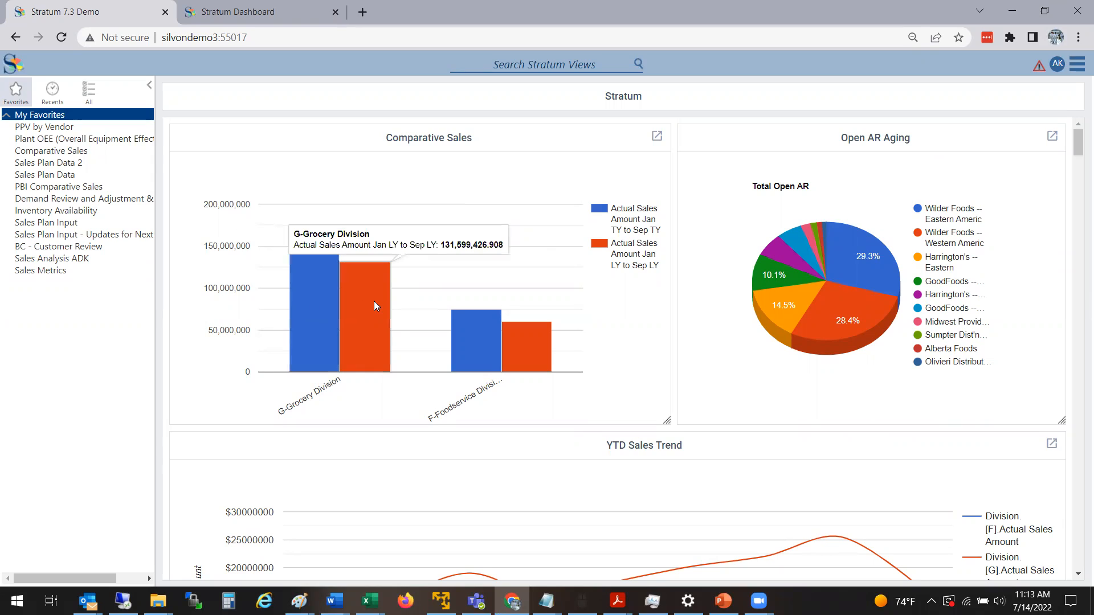
pyautogui.moveTo(321, 303)
pyautogui.moveTo(477, 335)
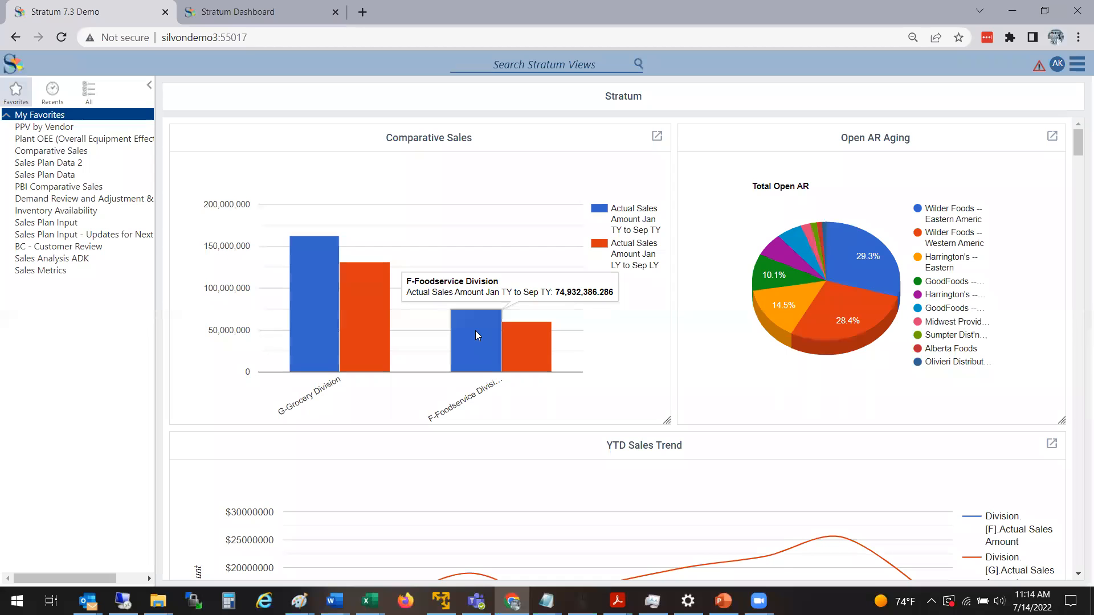
pyautogui.moveTo(525, 346)
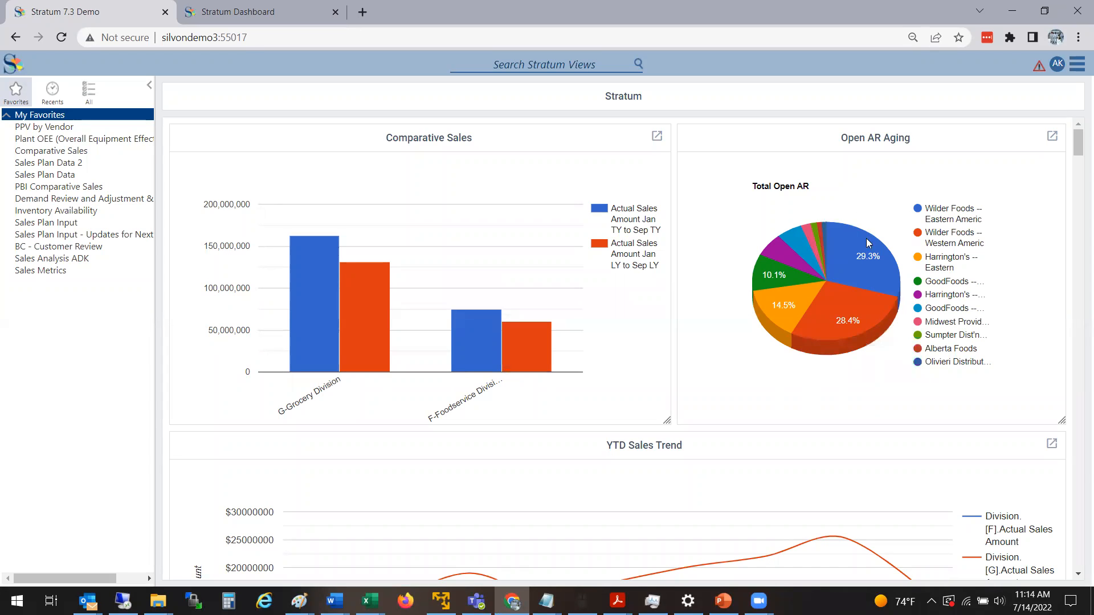
# Examine the customer shares in the Open AR Aging pie chart, including the Wilder Foods and Harrington's slices.
pyautogui.moveTo(865, 260)
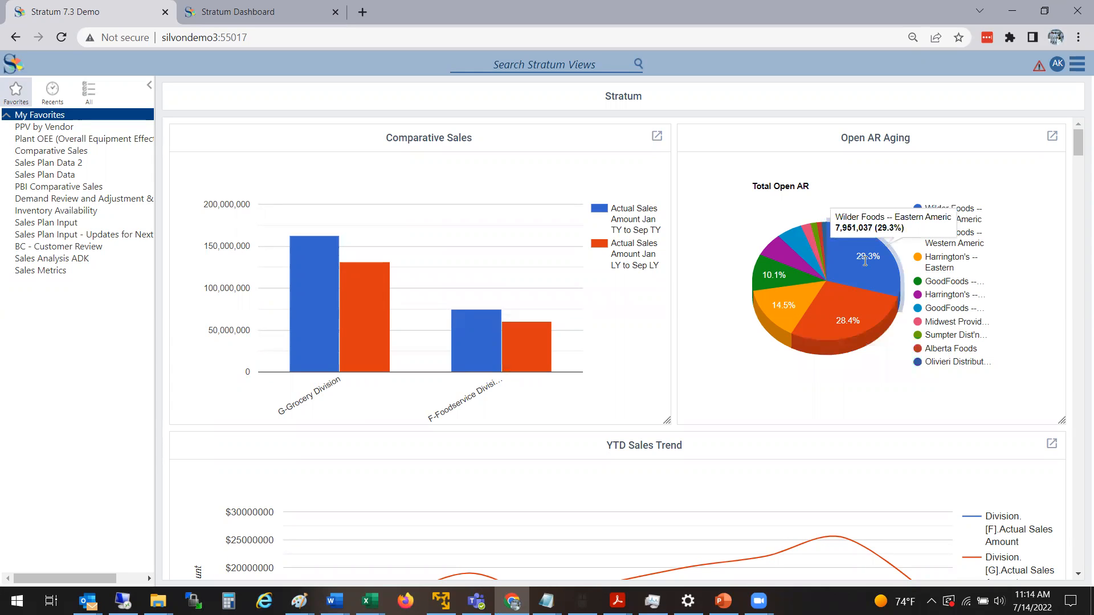
pyautogui.moveTo(869, 309)
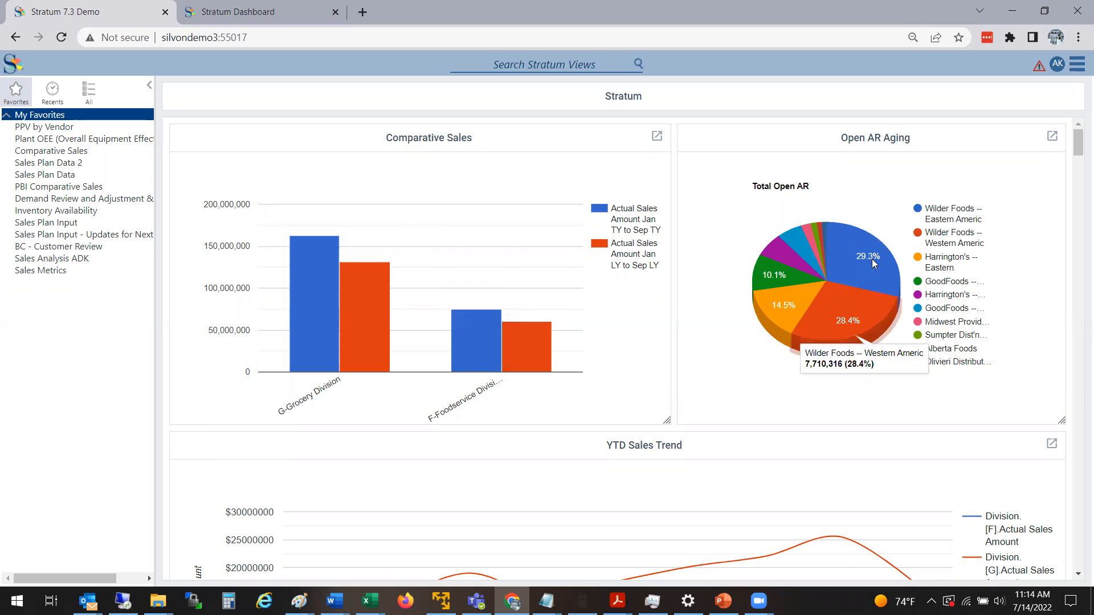
pyautogui.moveTo(857, 291)
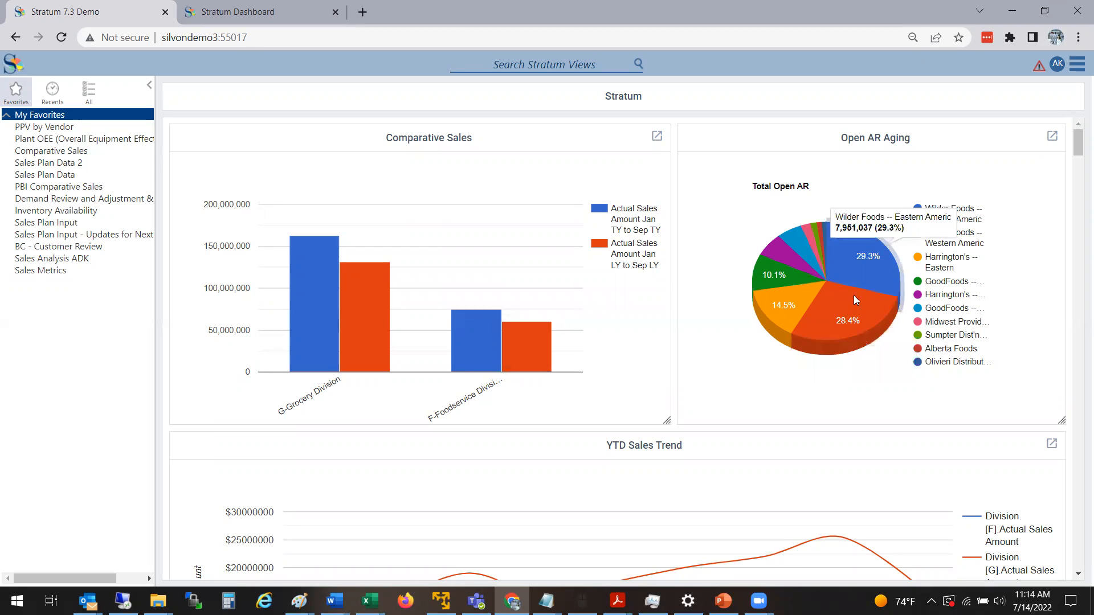
pyautogui.moveTo(807, 301)
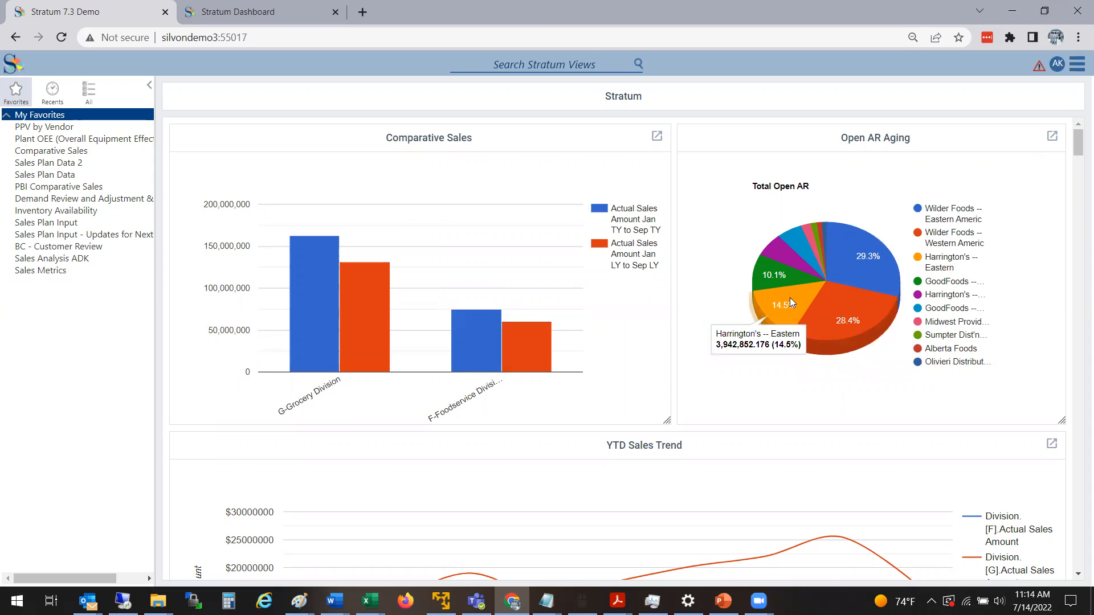
pyautogui.moveTo(771, 281)
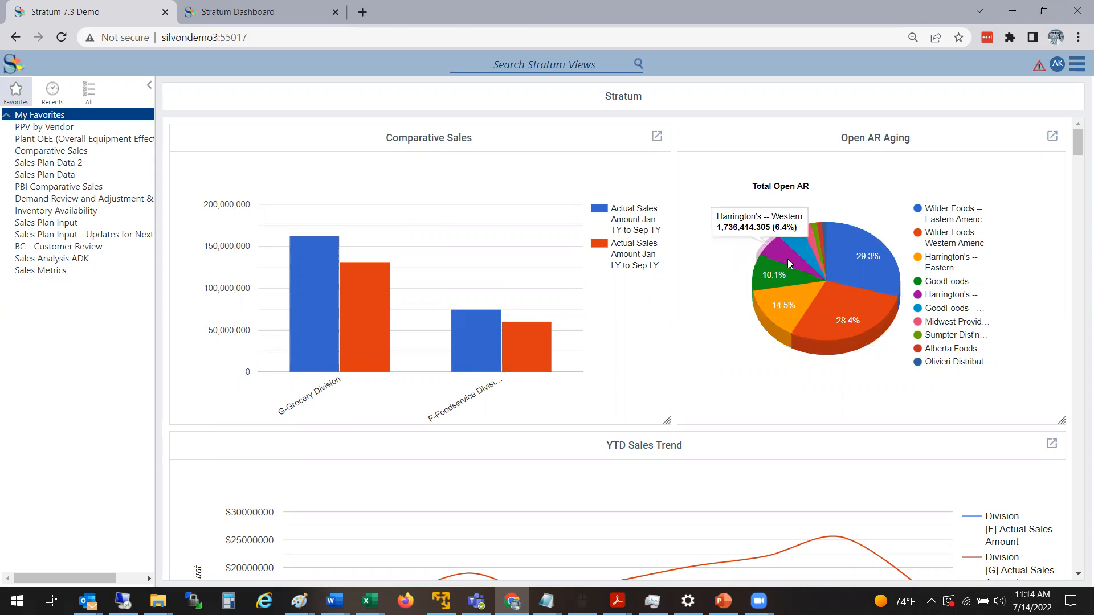
pyautogui.moveTo(809, 234)
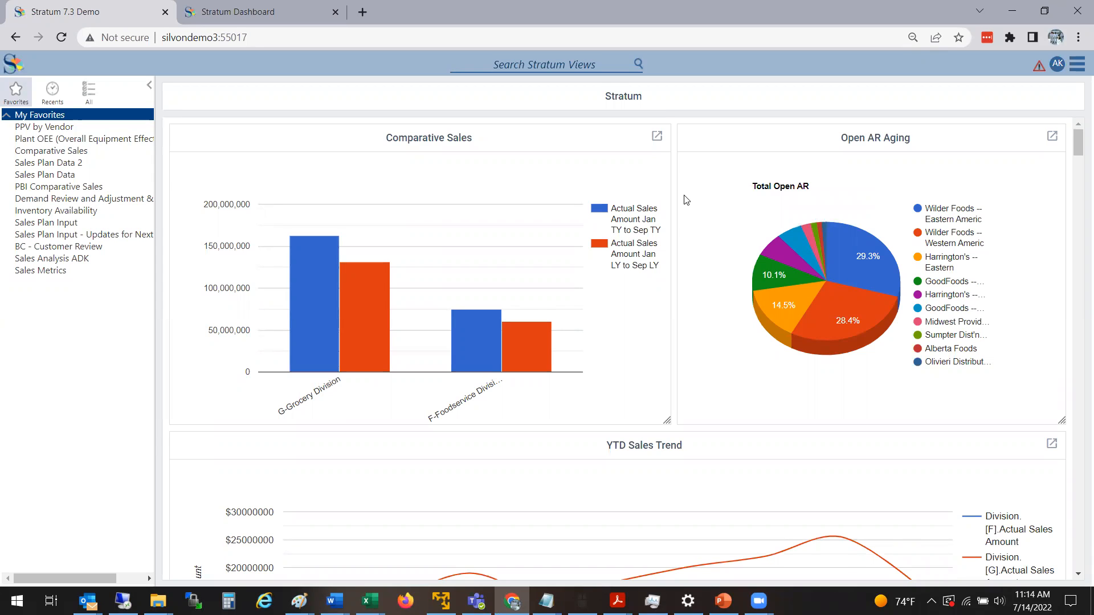
# Open the Comparative Sales chart's underlying view in a new tab and drill all divisions down to product brand and product.
pyautogui.click(656, 139)
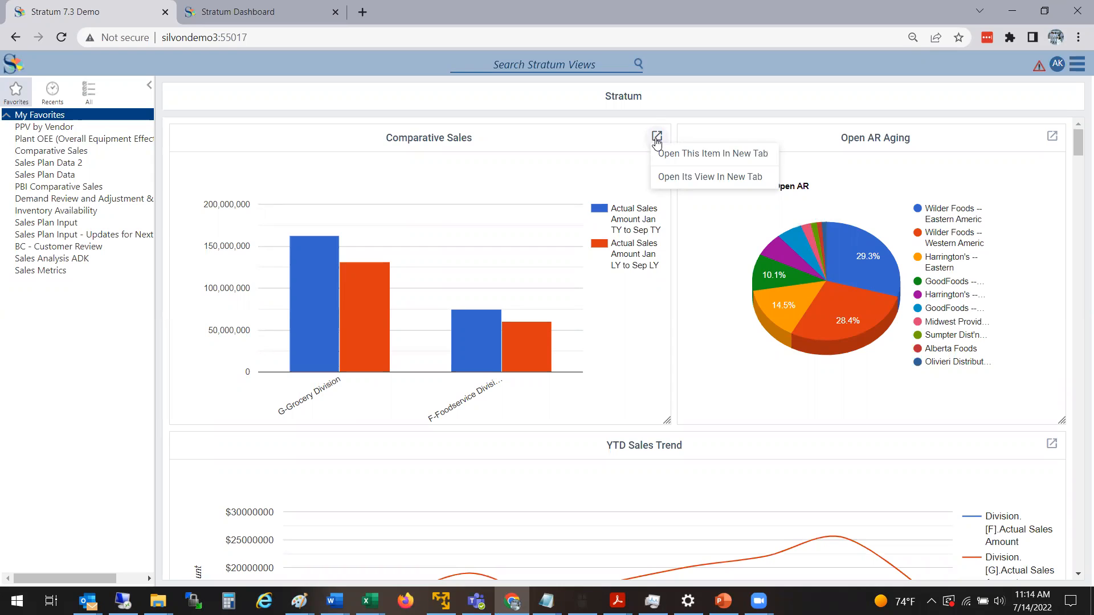
pyautogui.click(728, 179)
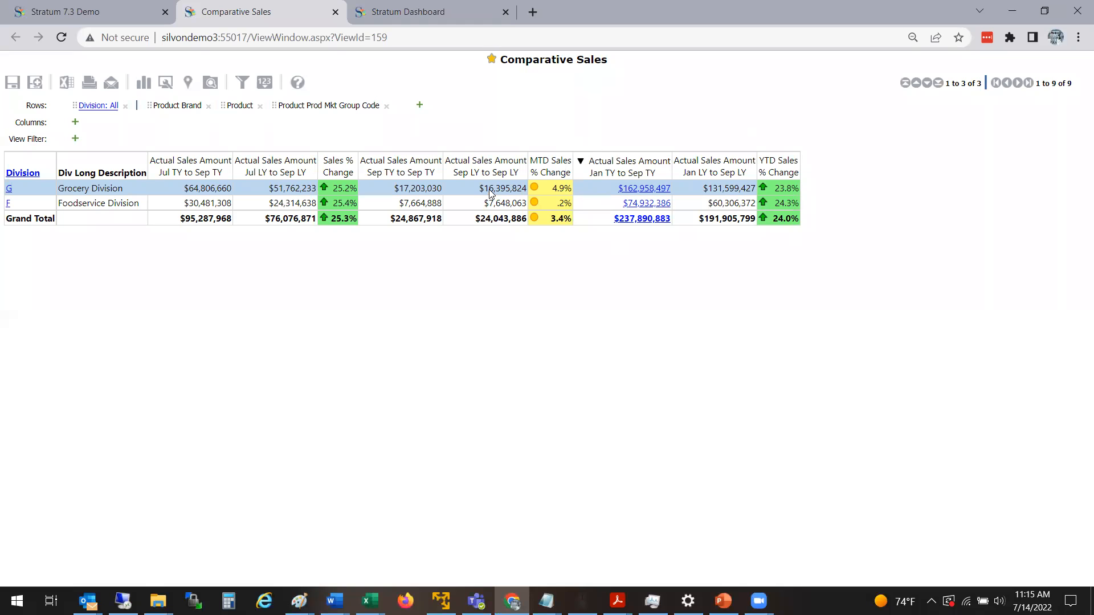
pyautogui.click(33, 178)
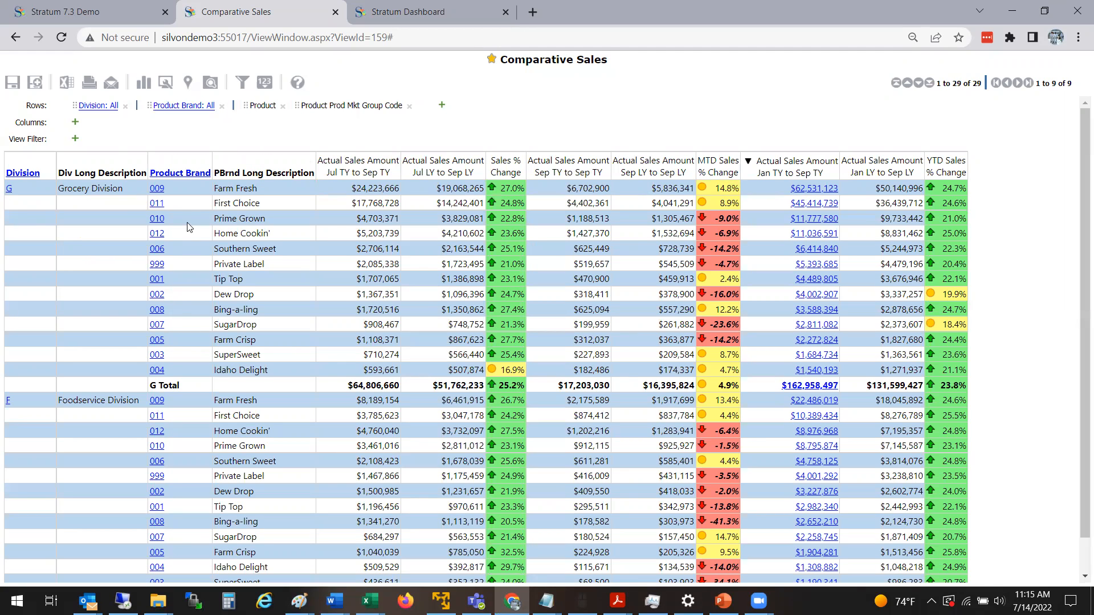
pyautogui.click(194, 173)
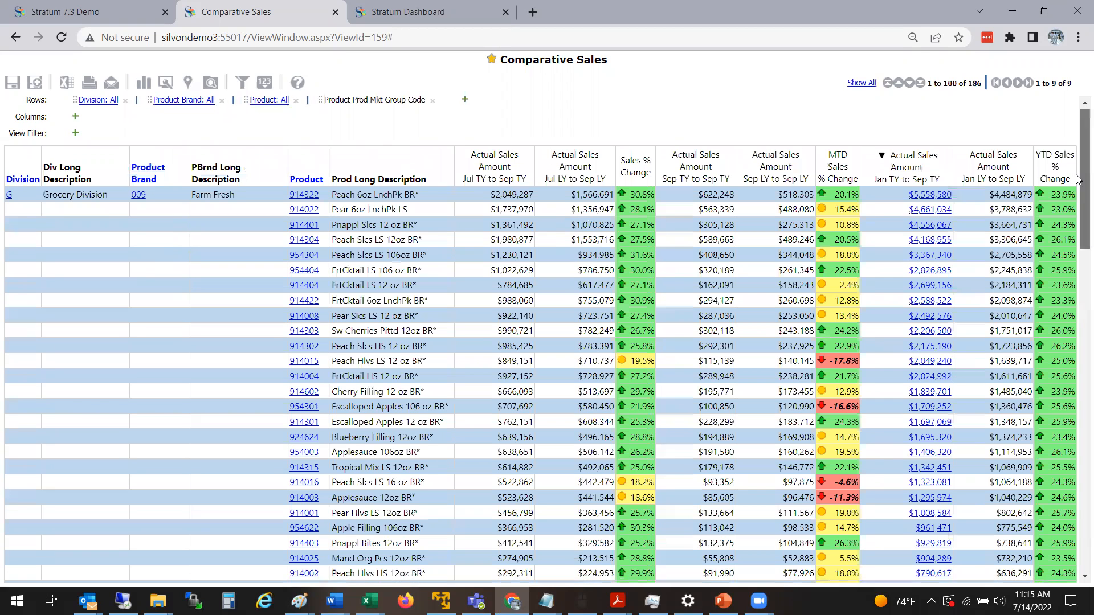
# Review the product-level sales rows and brand totals across the Comparative Sales view and close that view.
pyautogui.scroll(-3, 1077, 214)
pyautogui.scroll(-10, 1077, 305)
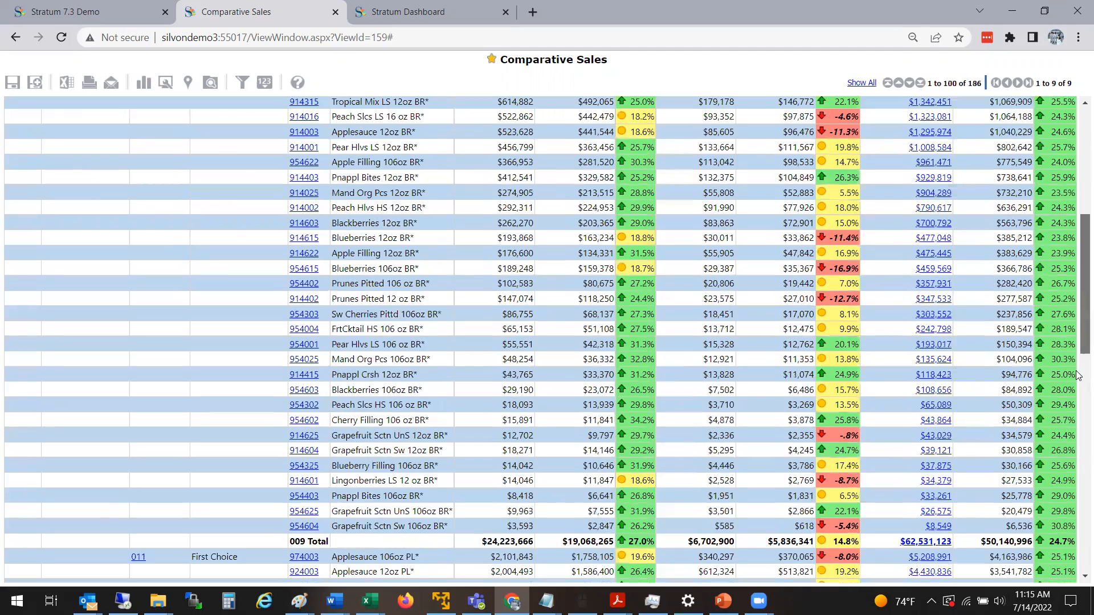
pyautogui.scroll(-3, 1077, 445)
pyautogui.scroll(1, 1078, 285)
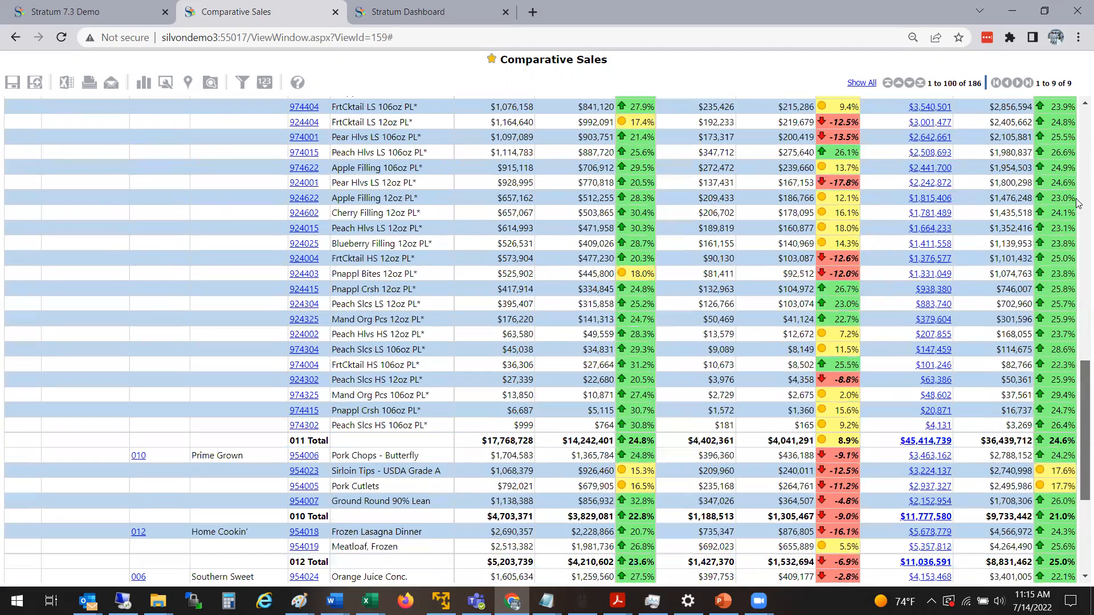
pyautogui.scroll(10, 1077, 128)
pyautogui.scroll(4, 1077, 129)
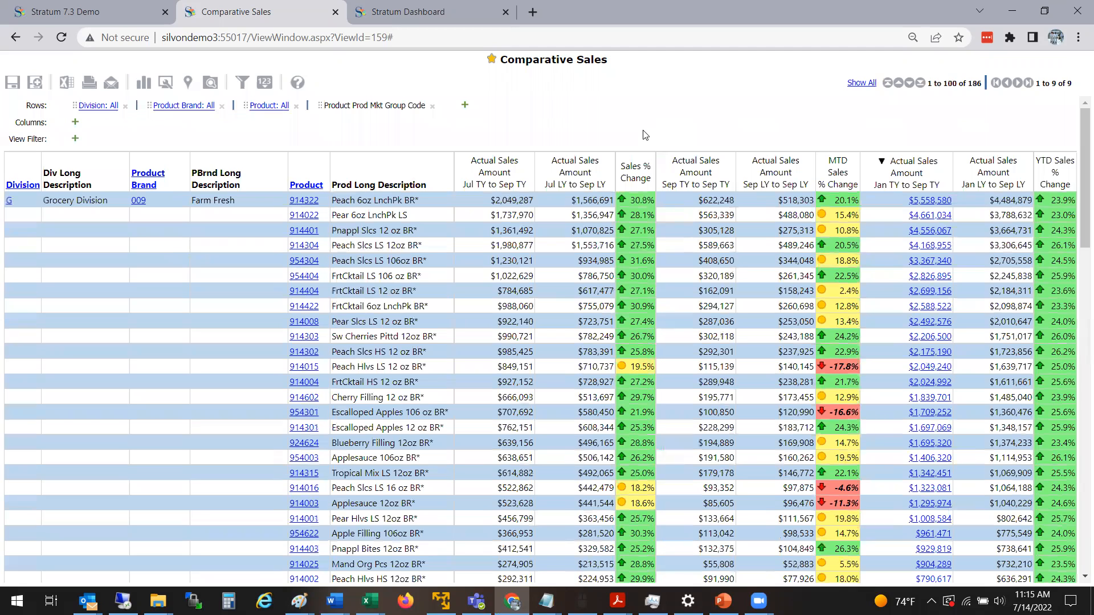
pyautogui.click(335, 12)
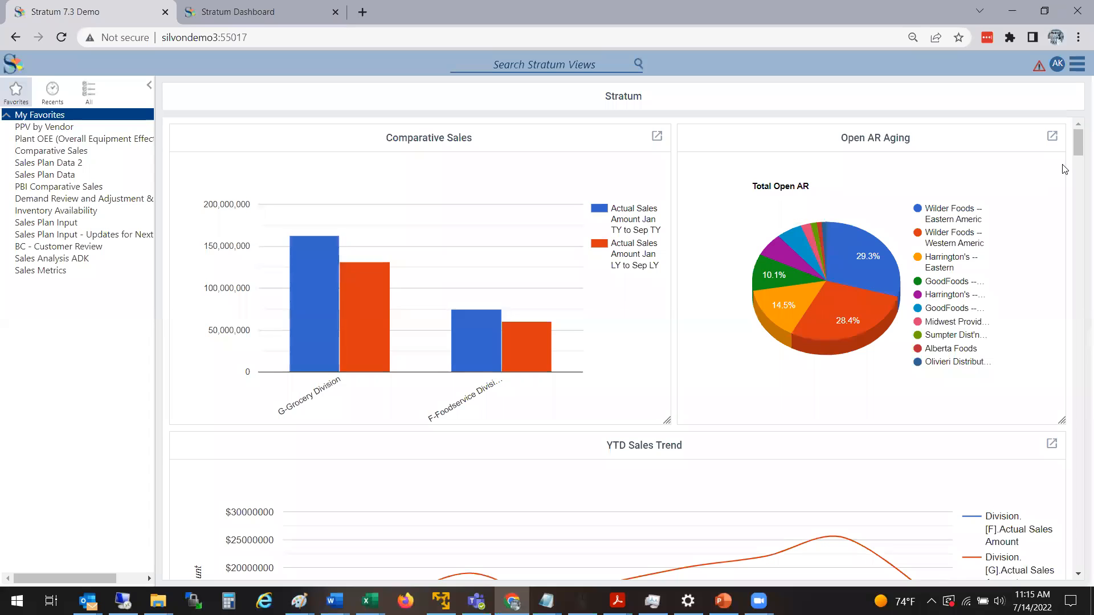
# Open the underlying view of the dashboard's YTD Sales Trend chart in a new tab.
pyautogui.scroll(-5, 1078, 154)
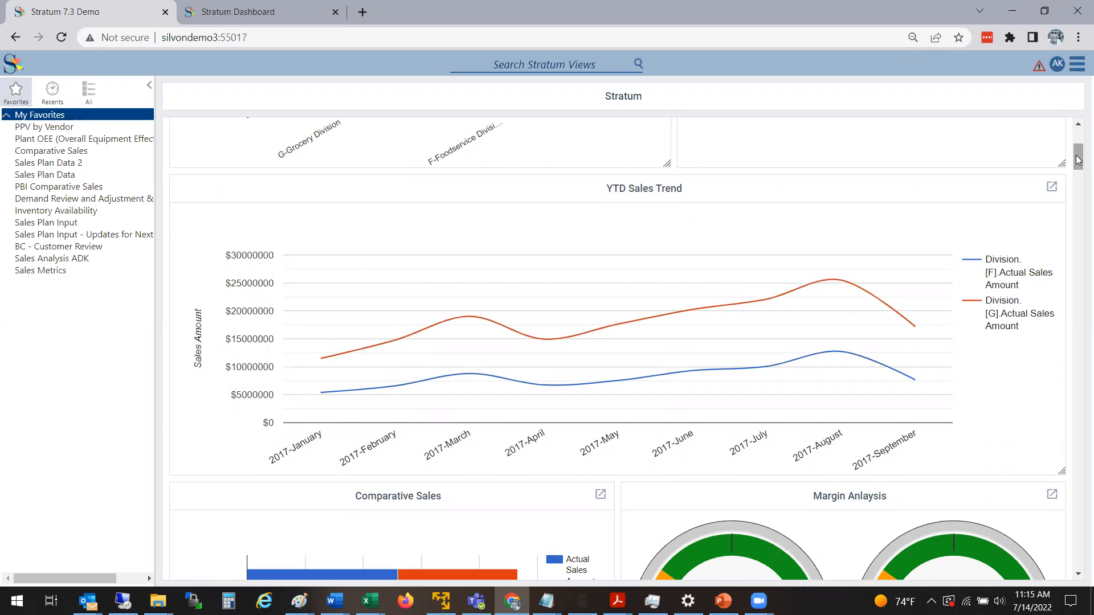
pyautogui.click(1052, 189)
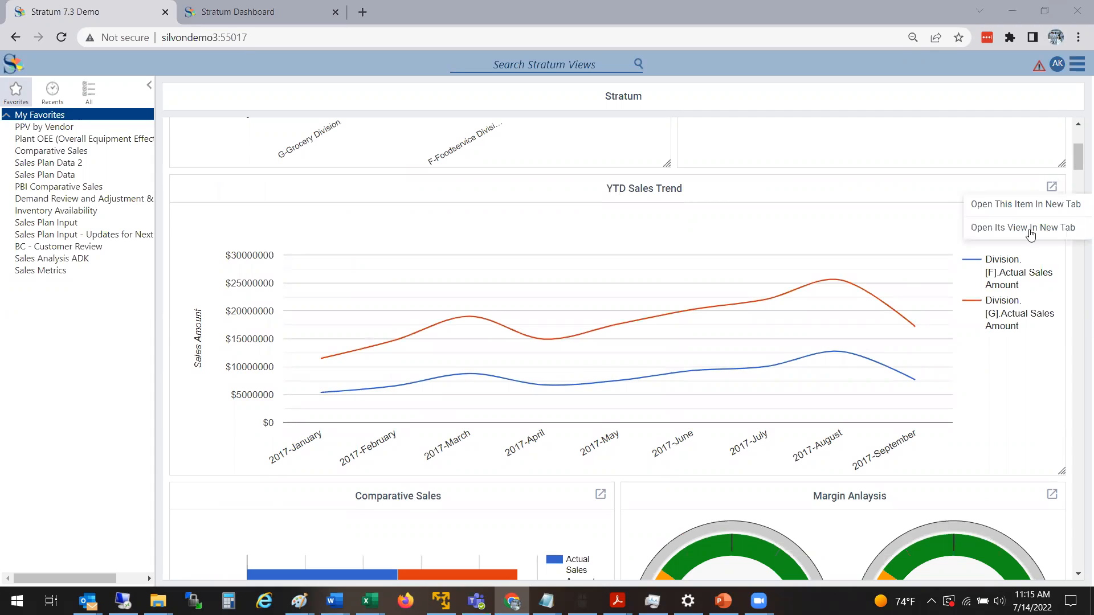
pyautogui.click(1062, 233)
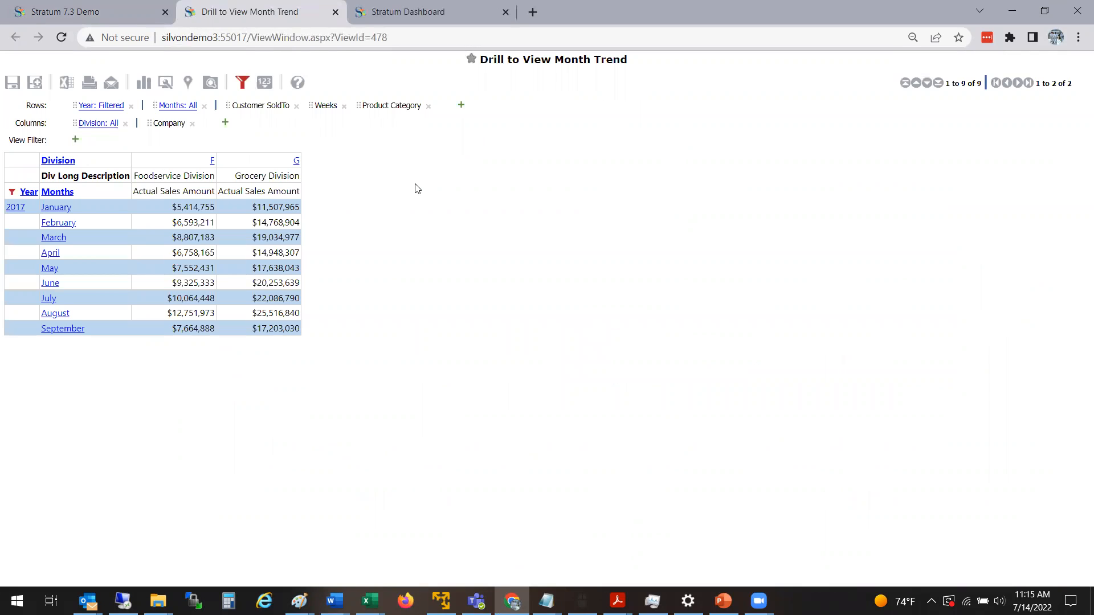
# Compare the YTD Sales Trend chart with the monthly division amounts in the Drill to View Month Trend view.
pyautogui.click(90, 12)
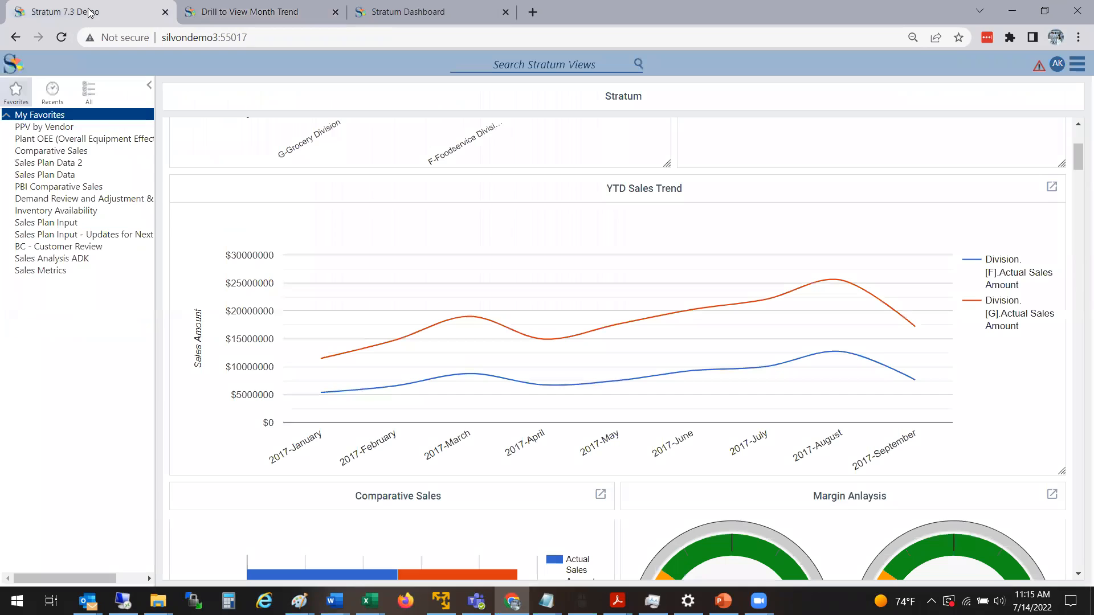
pyautogui.click(228, 17)
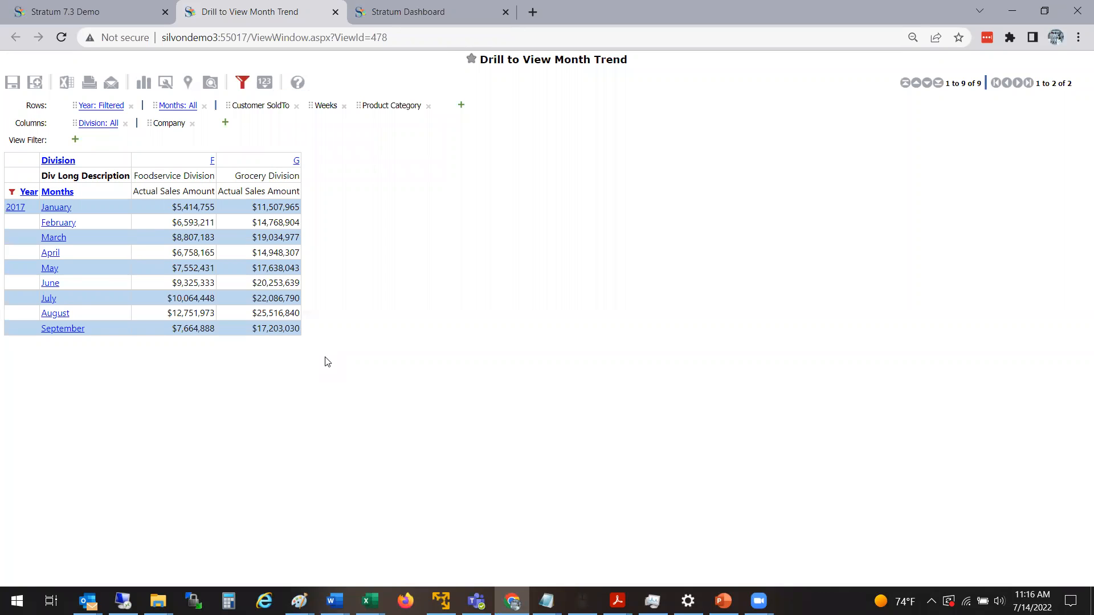
pyautogui.click(132, 10)
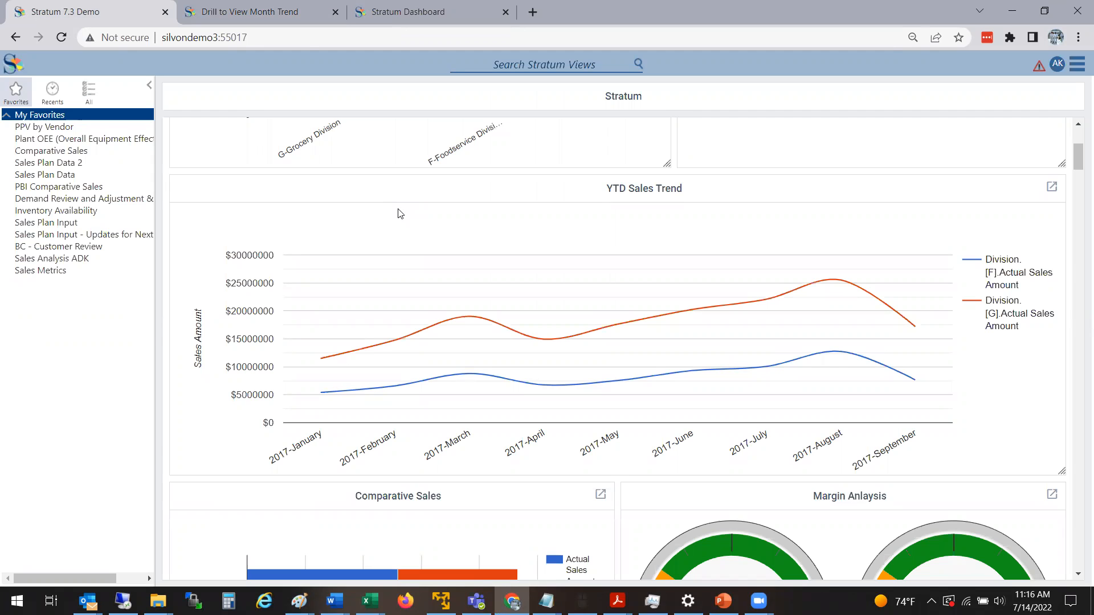
pyautogui.click(275, 17)
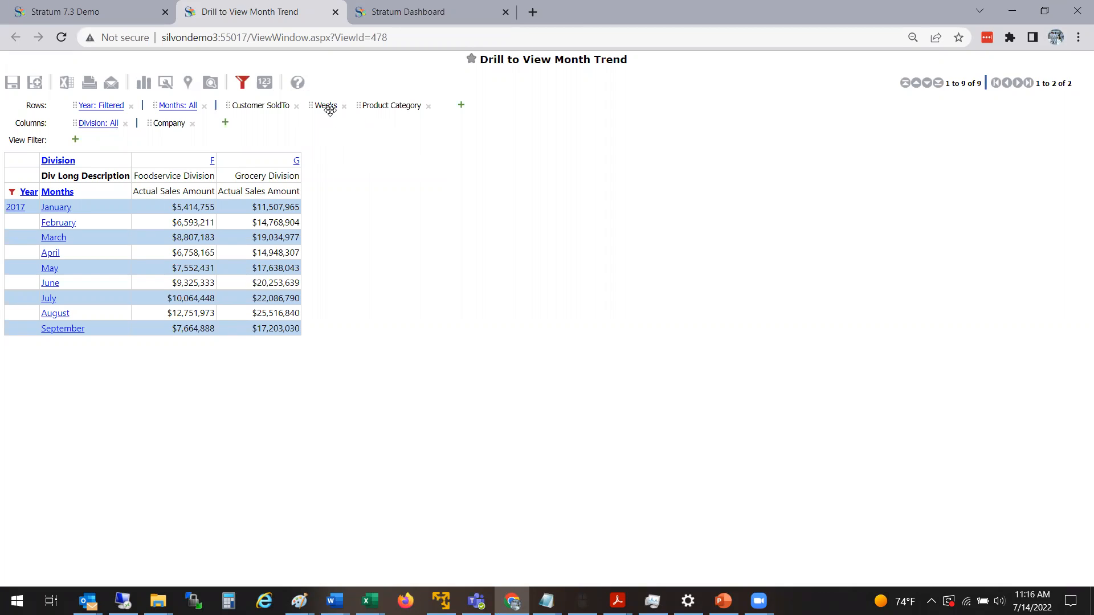
# Break January 2017 down by Weeks in the month trend view and switch the weekly breakdown to August, closing the view when done.
pyautogui.moveTo(325, 106); pyautogui.dragTo(52, 210)
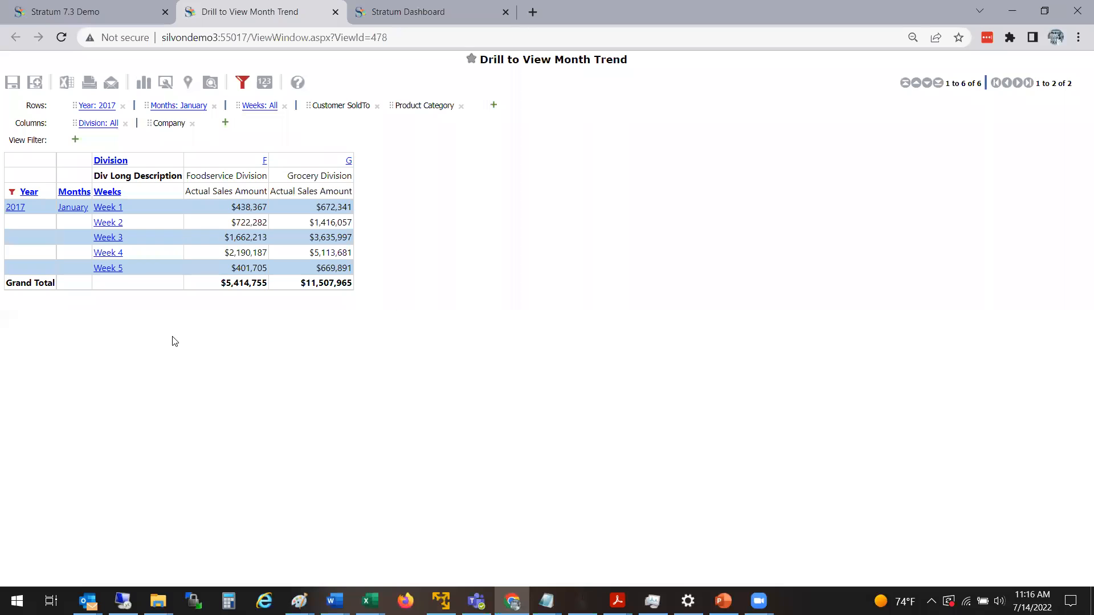
pyautogui.click(139, 13)
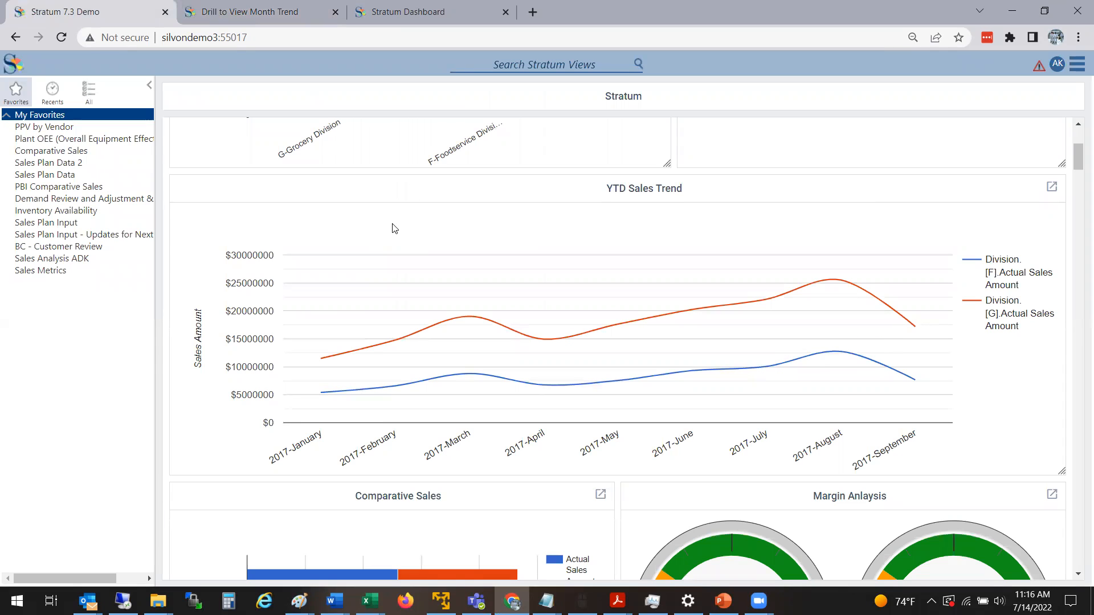
pyautogui.click(264, 3)
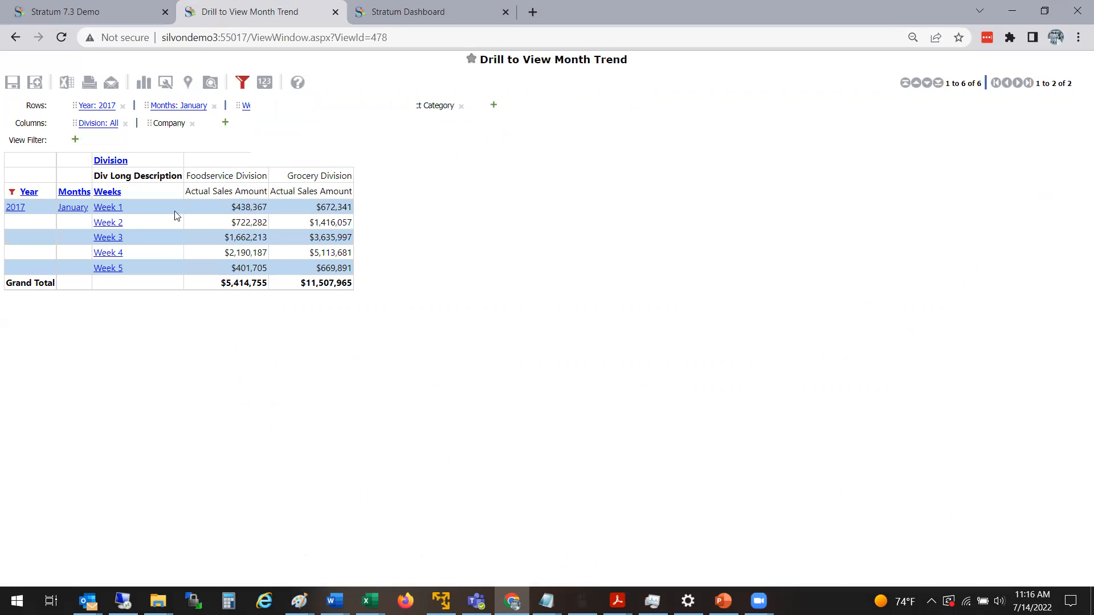
pyautogui.click(82, 207)
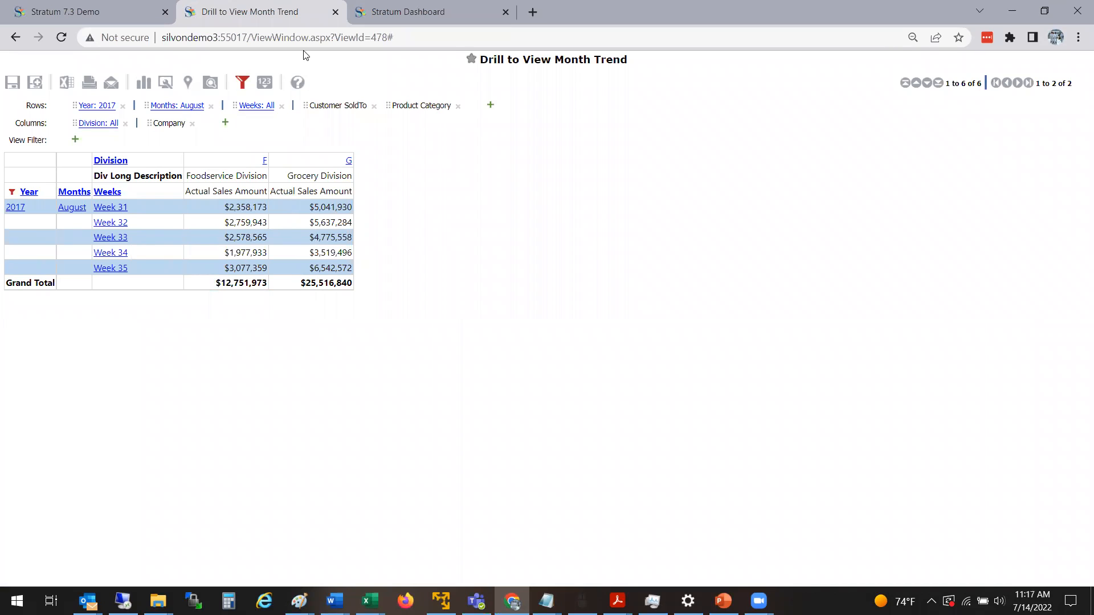
pyautogui.click(335, 12)
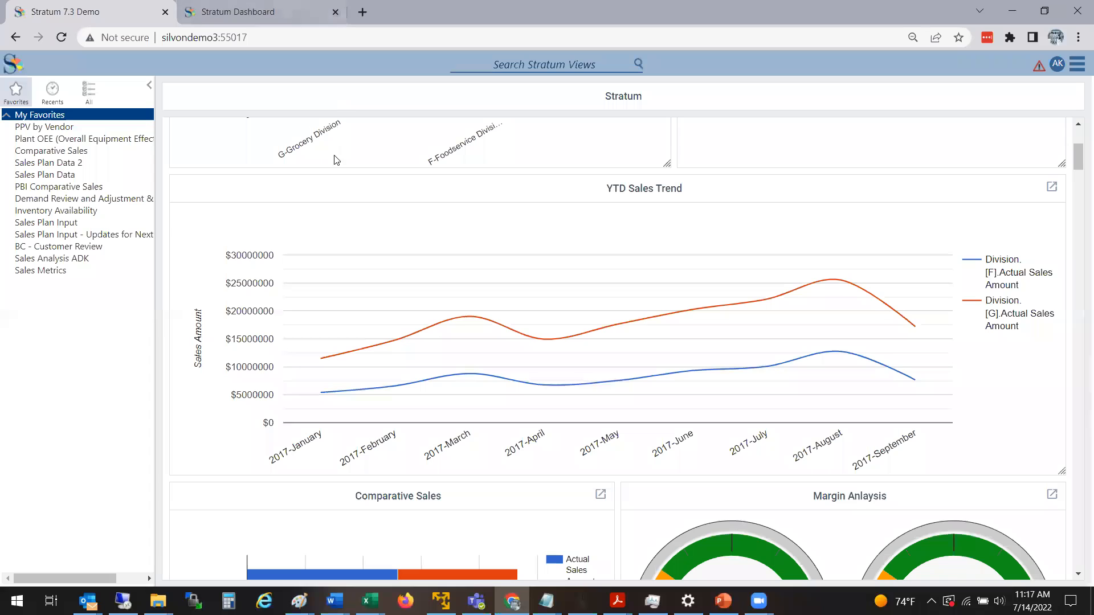
# Review the dashboard's lower items, including the quarterly Comparative Sales bars, the division margin gauges and the Comparative Sales table.
pyautogui.moveTo(1076, 156); pyautogui.dragTo(1076, 155)
pyautogui.moveTo(1077, 159); pyautogui.dragTo(1077, 182)
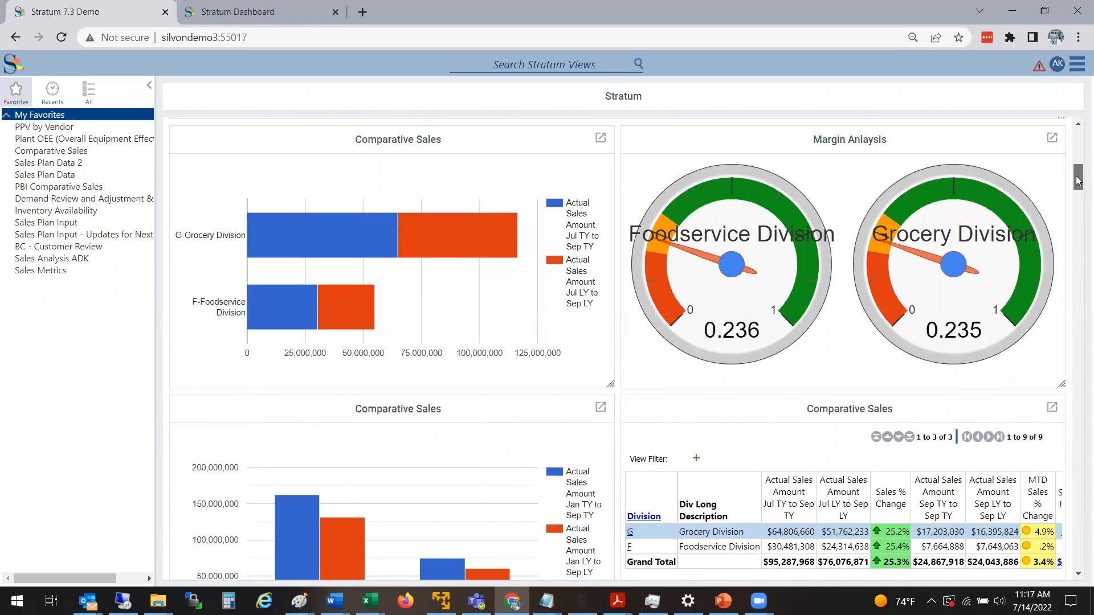
pyautogui.moveTo(1078, 181); pyautogui.dragTo(1078, 180)
pyautogui.moveTo(1077, 180); pyautogui.dragTo(1077, 140)
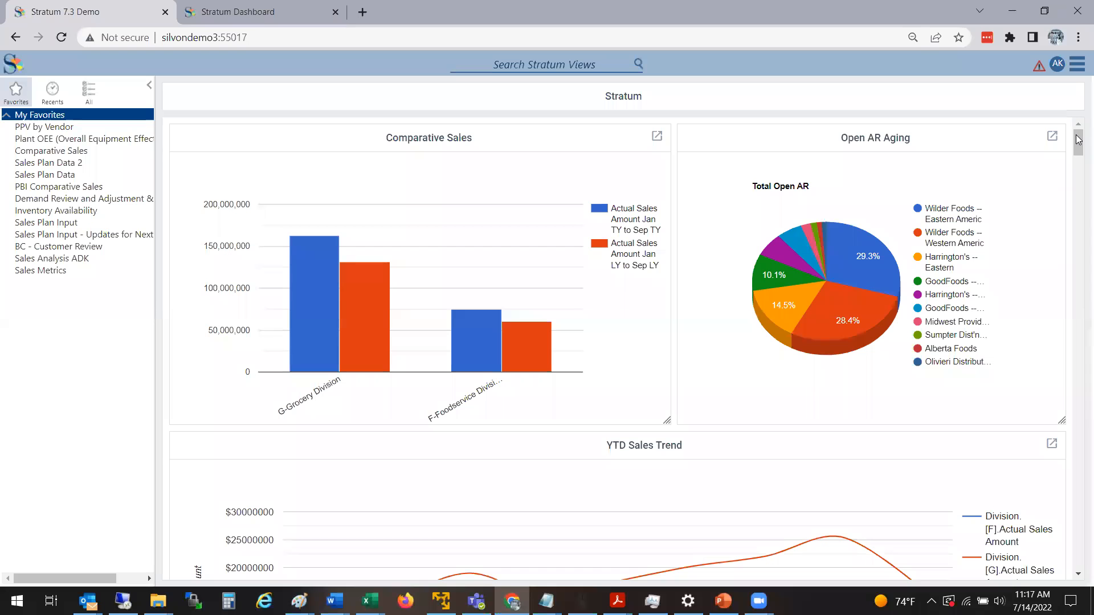
pyautogui.moveTo(1079, 140)
pyautogui.mouseDown()
pyautogui.moveTo(1079, 211)
pyautogui.moveTo(1079, 139)
pyautogui.mouseUp()
# Open the Dashboards management page from the Manage Things options and select its web address.
pyautogui.click(1079, 66)
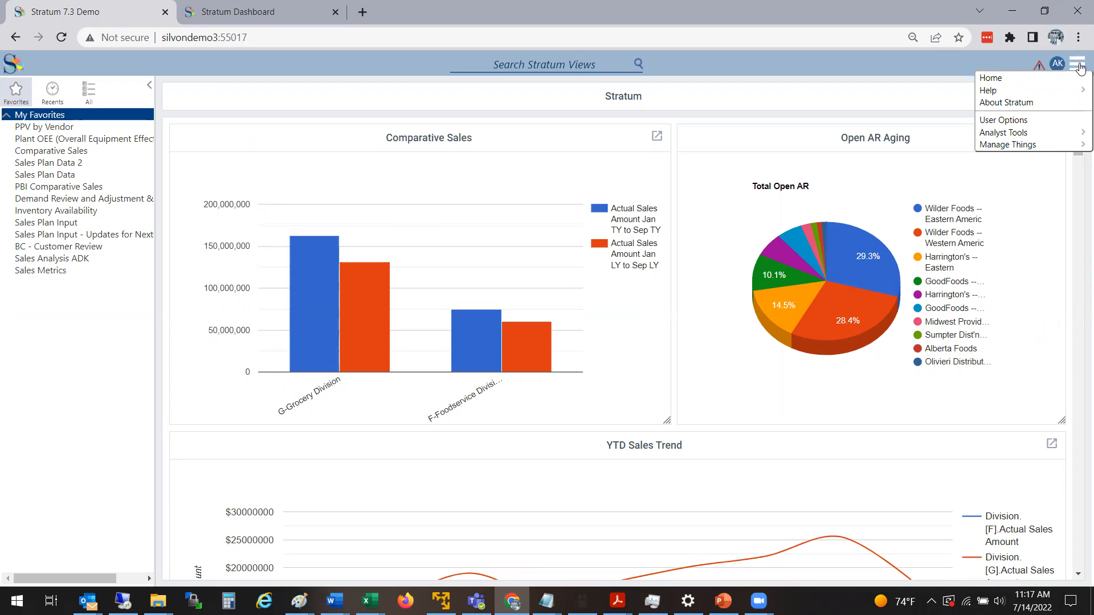
pyautogui.moveTo(1017, 146)
pyautogui.click(1076, 66)
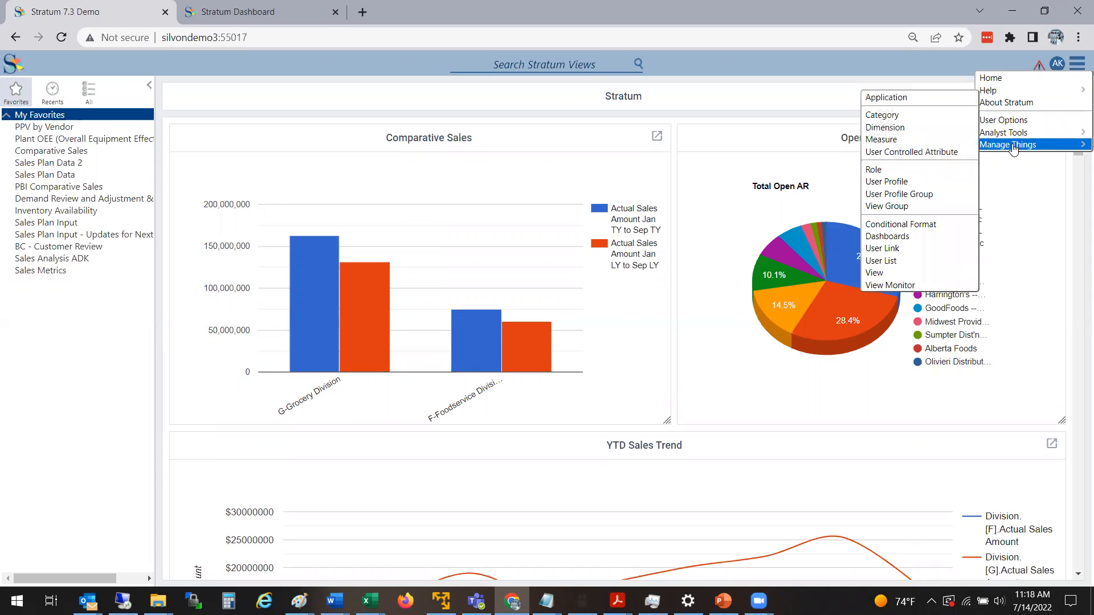
pyautogui.click(908, 237)
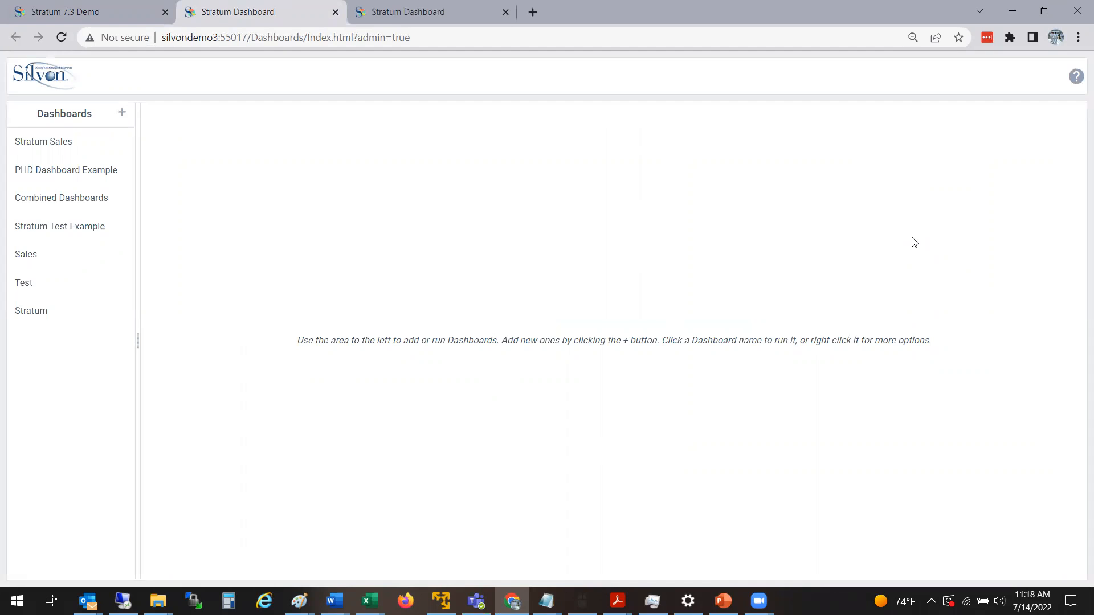
pyautogui.click(460, 36)
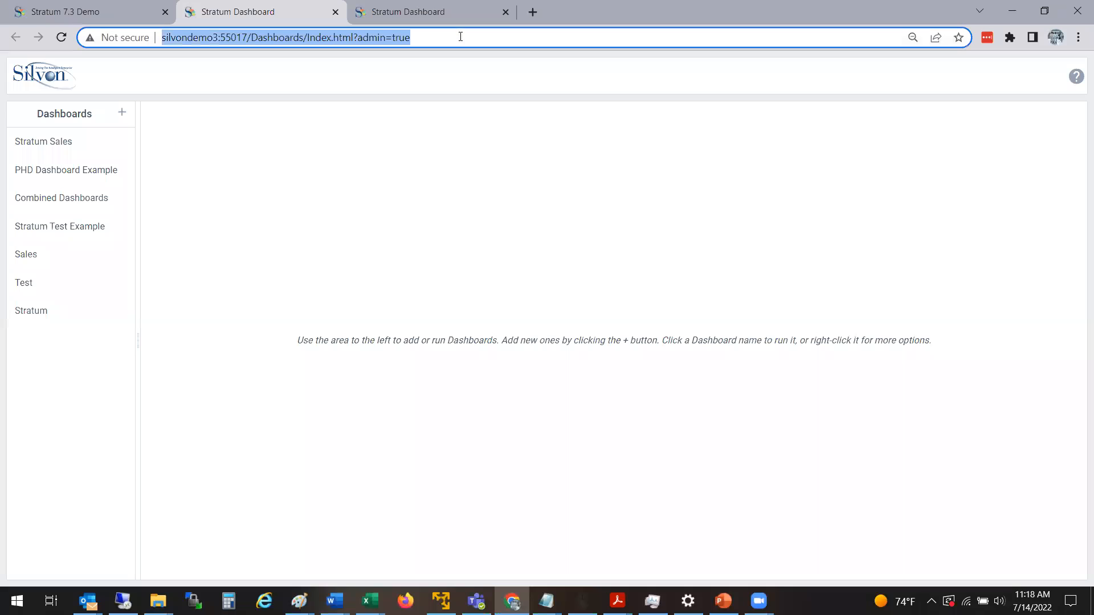
# Open the Stratum dashboard from the dashboards list, look over its items and switch it to edit mode.
pyautogui.click(366, 186)
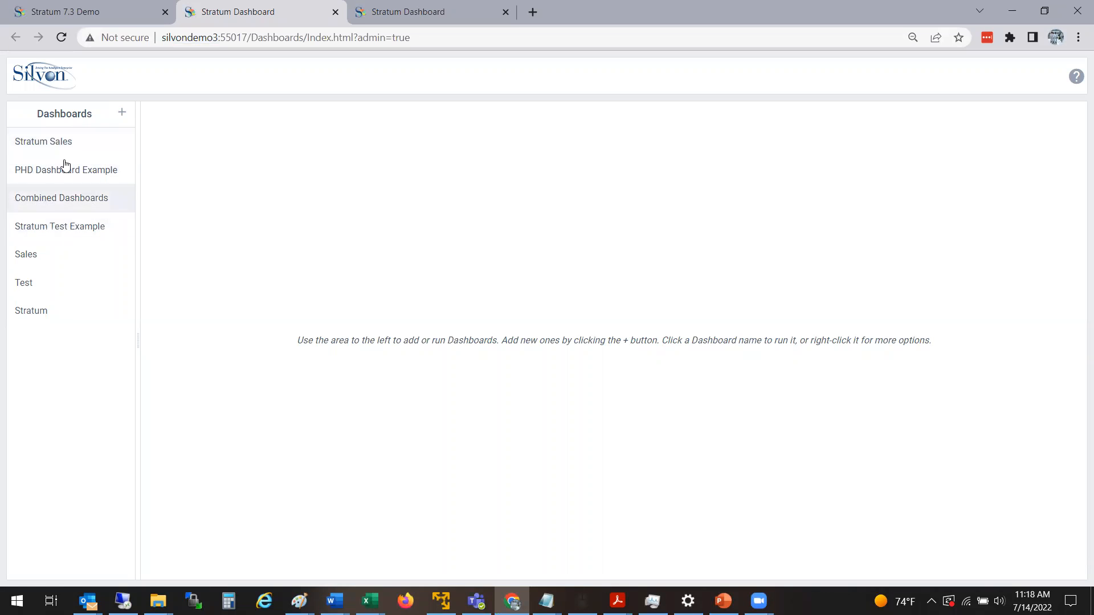
pyautogui.click(69, 318)
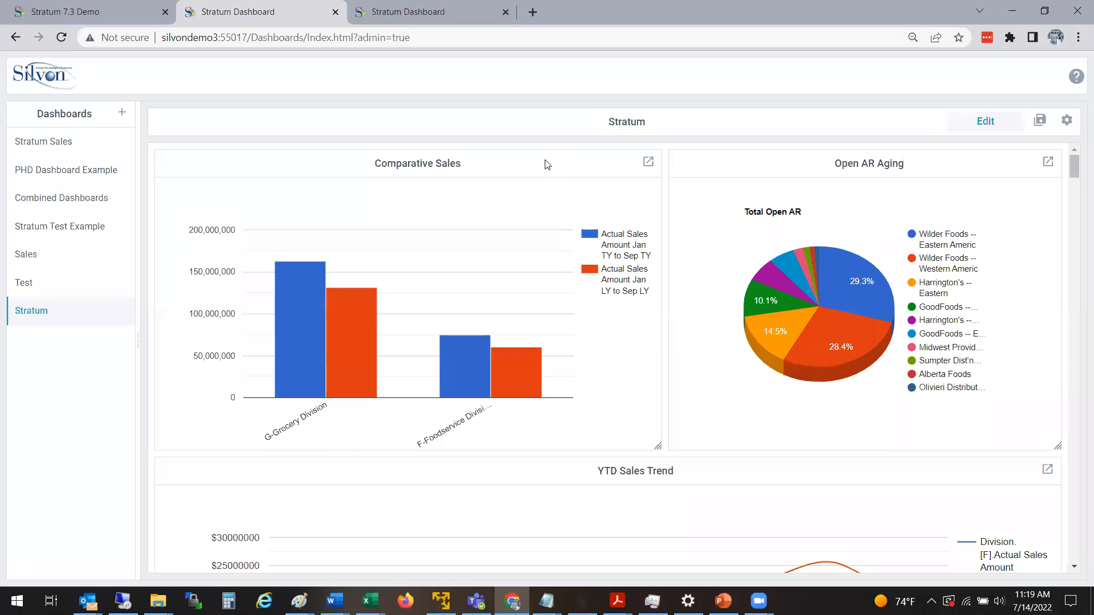
pyautogui.moveTo(1074, 166)
pyautogui.mouseDown()
pyautogui.moveTo(1078, 213)
pyautogui.moveTo(1076, 166)
pyautogui.mouseUp()
pyautogui.moveTo(1075, 167); pyautogui.dragTo(1077, 201)
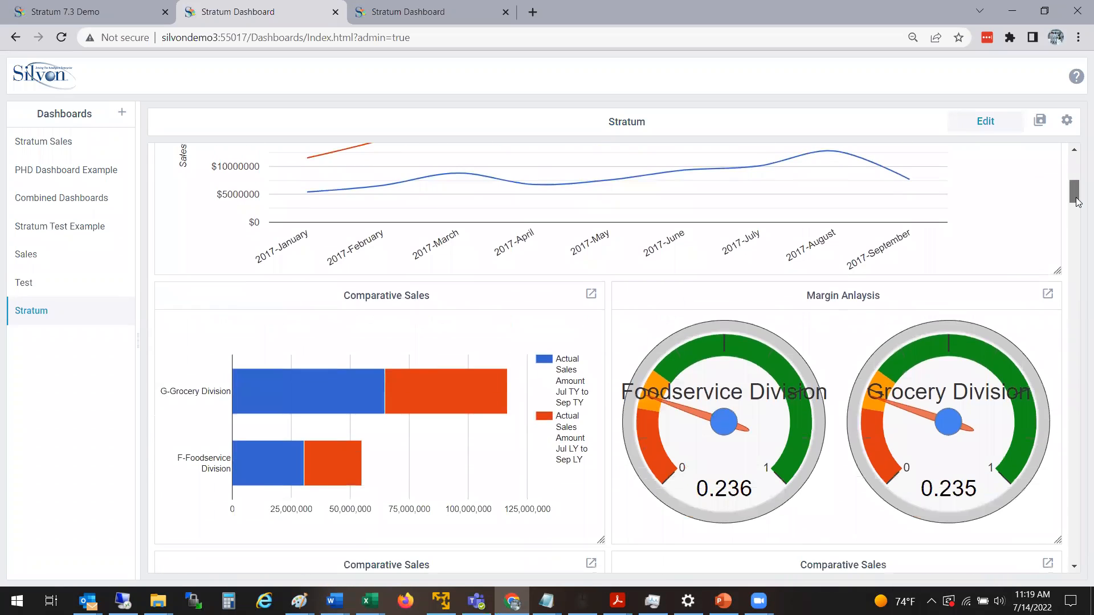
pyautogui.moveTo(1077, 201); pyautogui.dragTo(1077, 165)
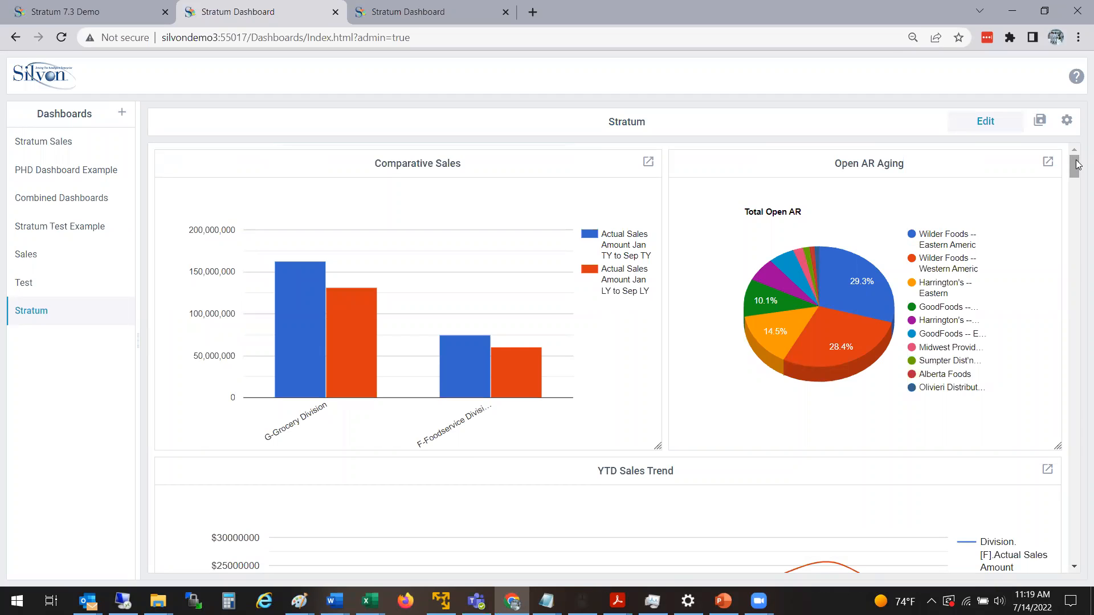
pyautogui.click(975, 122)
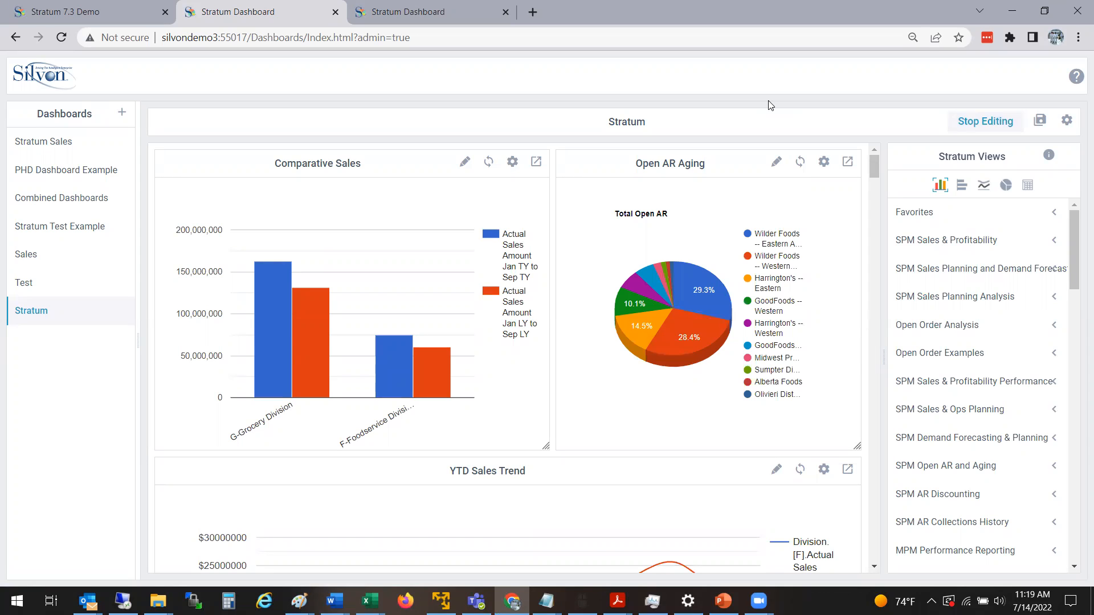
# Review the Stratum Views folders and the available widget types, including bar chart, line chart and grid.
pyautogui.scroll(-5, 877, 165)
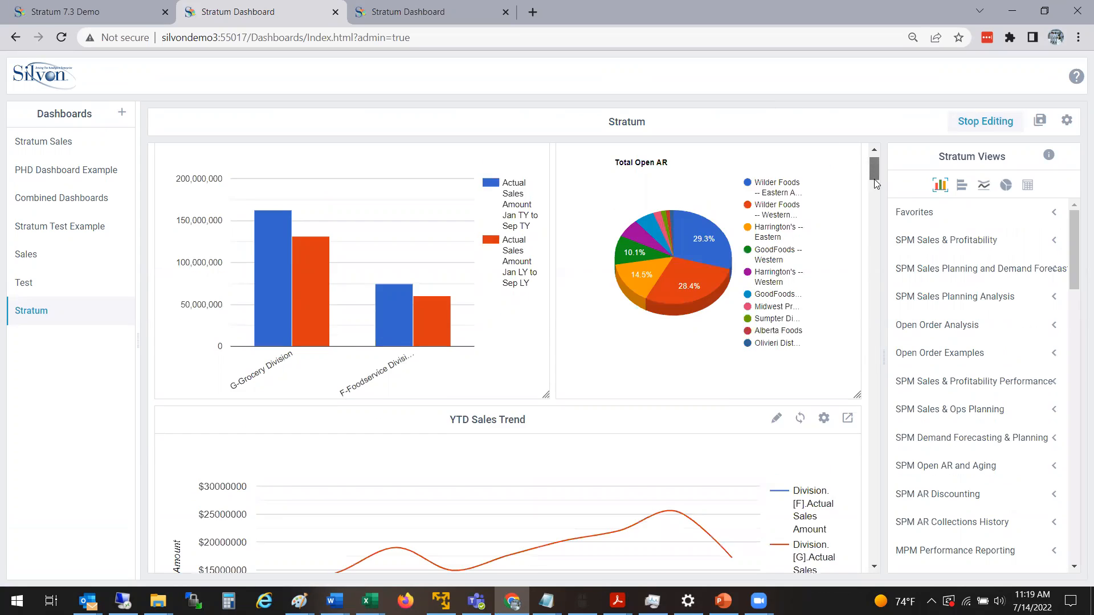
pyautogui.scroll(5, 877, 165)
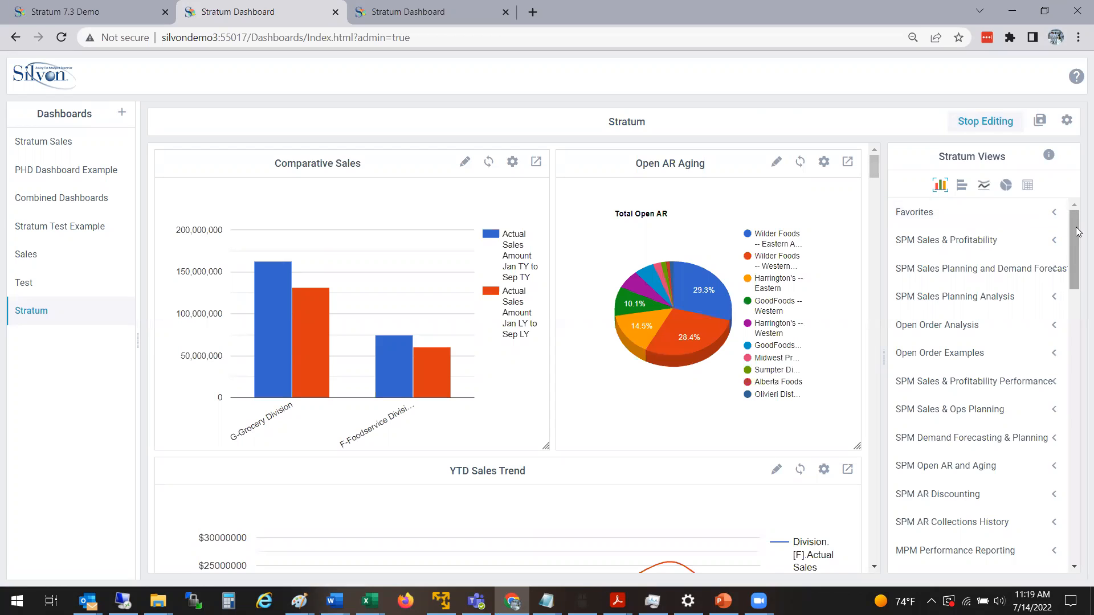
pyautogui.moveTo(1079, 232)
pyautogui.mouseDown()
pyautogui.moveTo(1078, 438)
pyautogui.moveTo(1071, 221)
pyautogui.mouseUp()
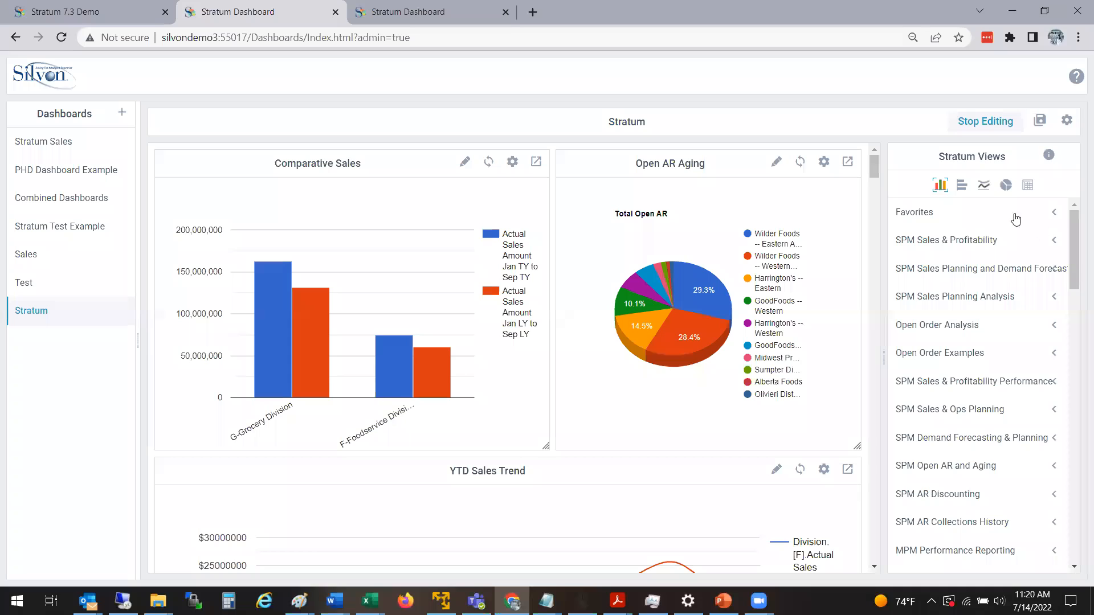
pyautogui.click(961, 186)
pyautogui.click(983, 187)
pyautogui.scroll(-1, 1077, 233)
pyautogui.scroll(1, 1077, 237)
# Examine the Comparative Sales table's options for opening it in a new tab and for changing or deleting it.
pyautogui.moveTo(875, 169); pyautogui.dragTo(887, 209)
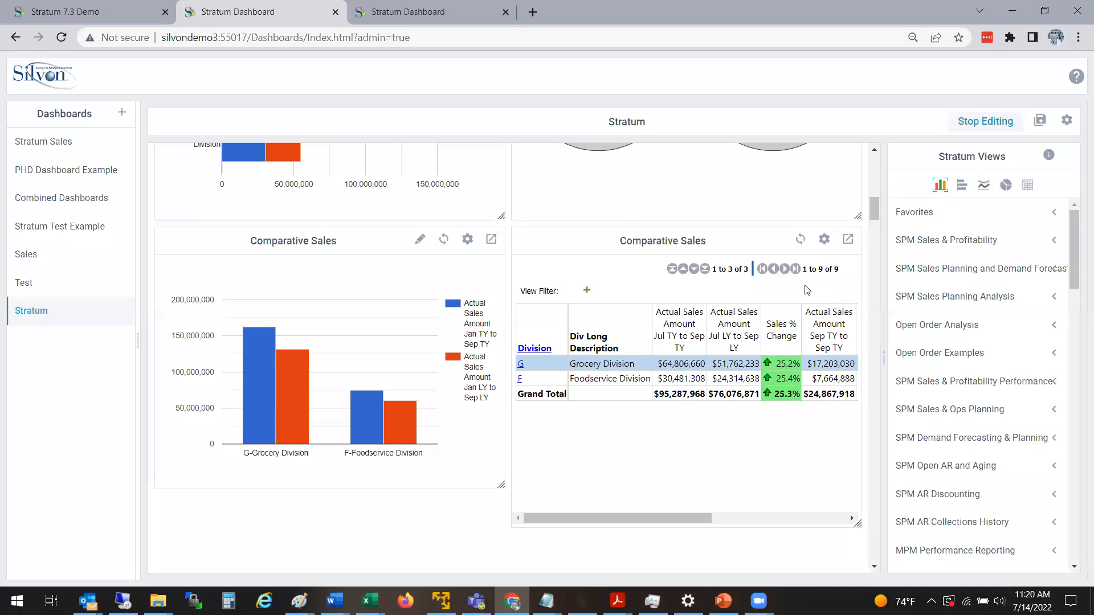
pyautogui.click(847, 243)
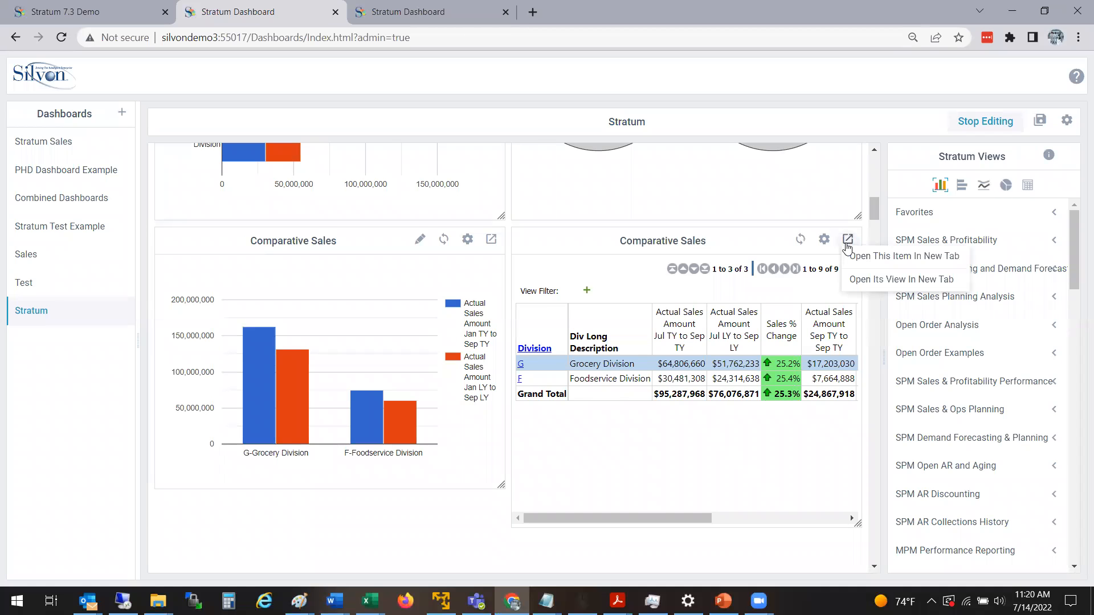
pyautogui.click(756, 241)
pyautogui.click(824, 242)
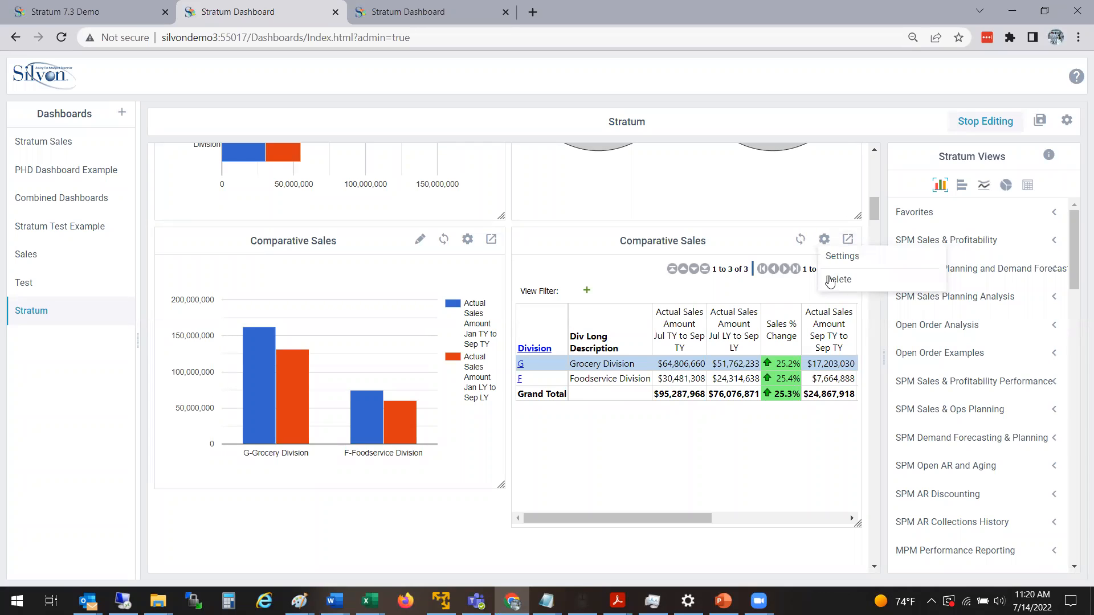
pyautogui.moveTo(723, 200); pyautogui.dragTo(726, 228)
pyautogui.click(734, 236)
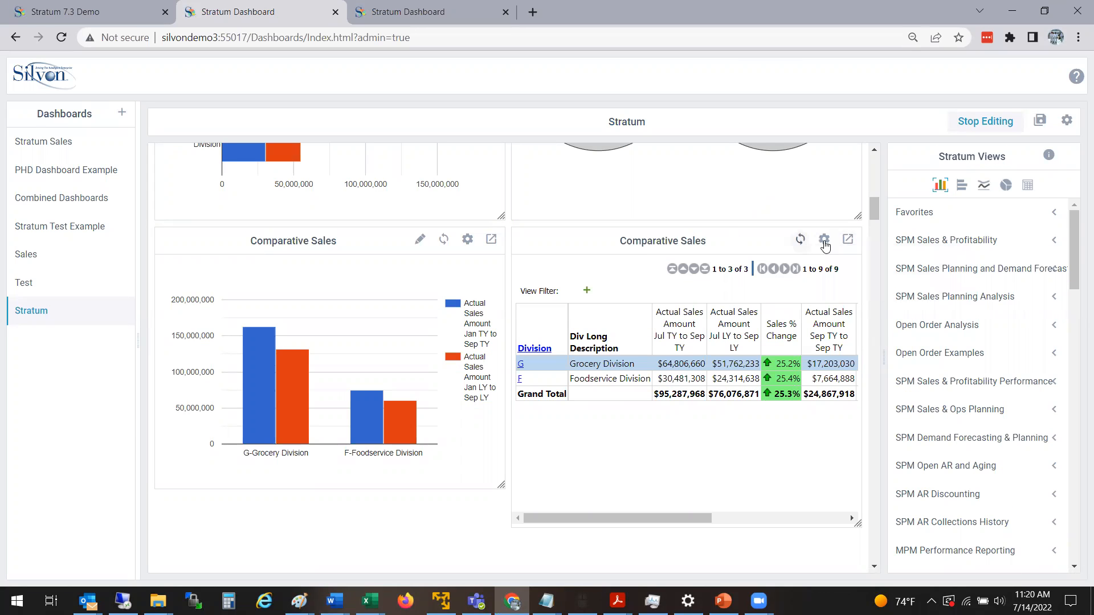
pyautogui.doubleClick(850, 245)
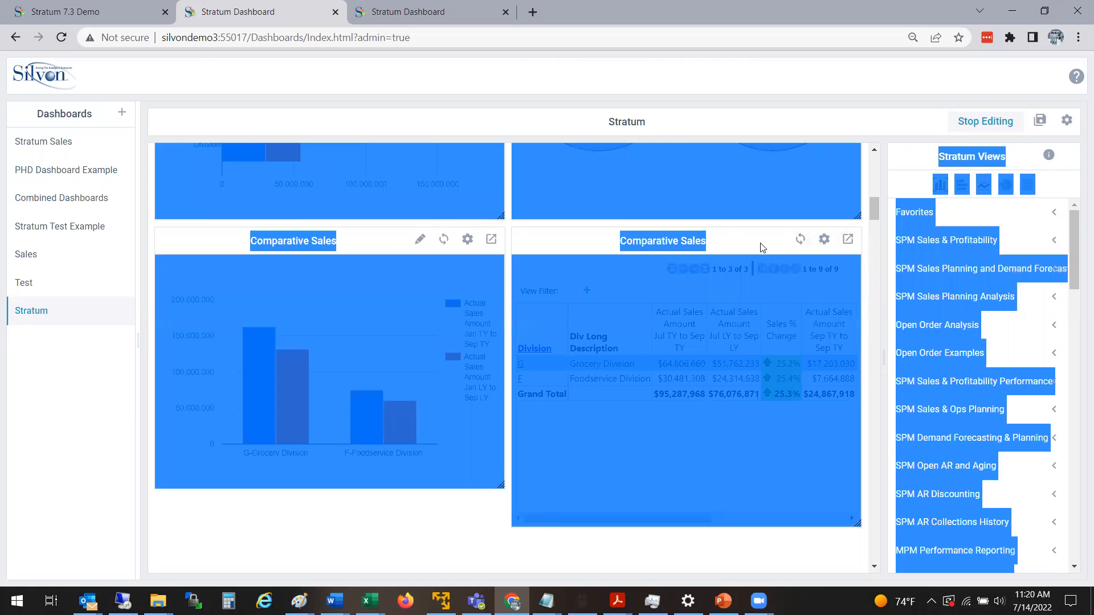
pyautogui.click(740, 579)
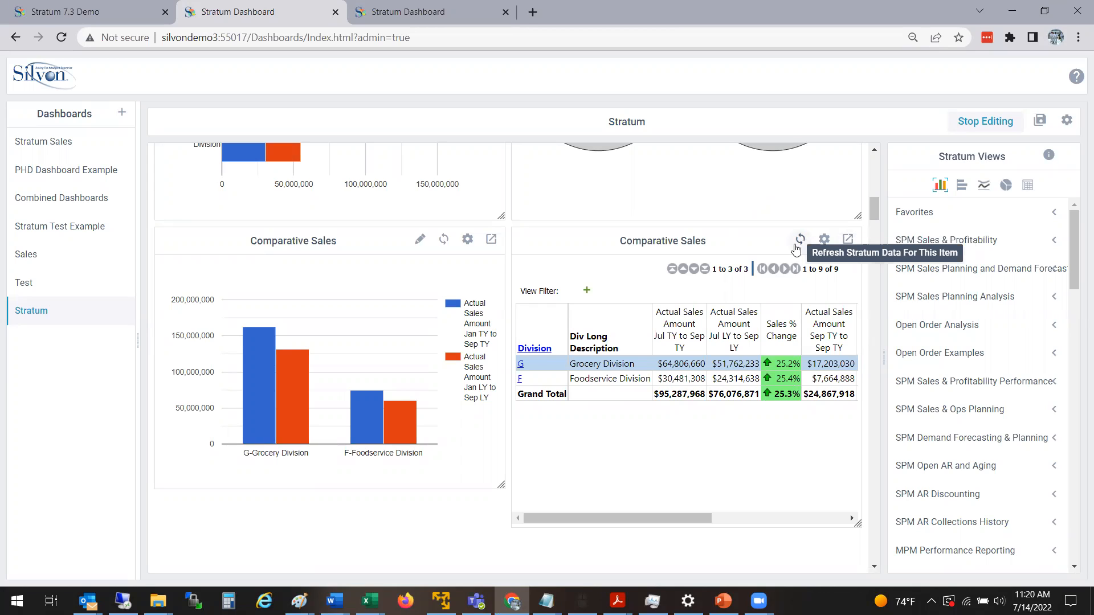
# Turn off the paging icons for scrolling in the Comparative Sales table's Grid Widget Settings and save.
pyautogui.click(824, 239)
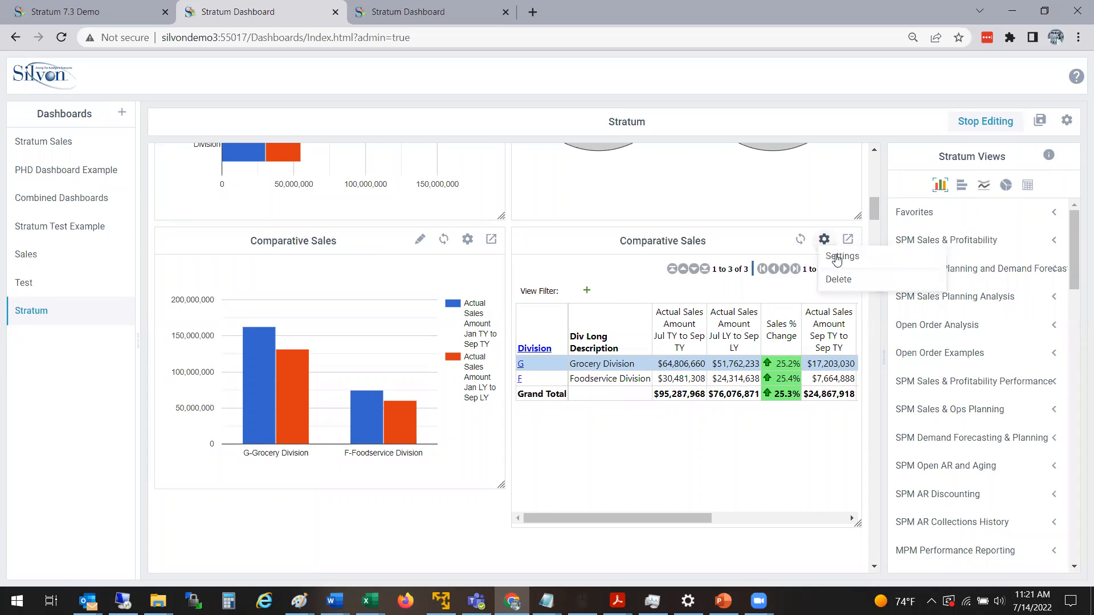
pyautogui.click(836, 255)
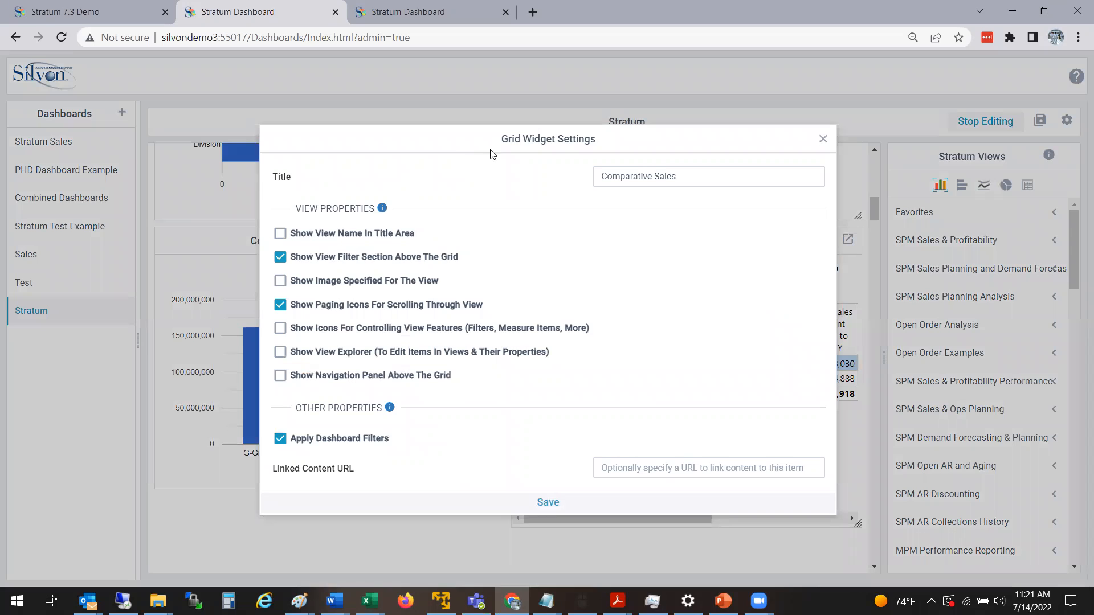
pyautogui.moveTo(514, 149); pyautogui.dragTo(571, 240)
pyautogui.click(504, 228)
pyautogui.click(281, 306)
pyautogui.click(281, 259)
pyautogui.click(281, 258)
pyautogui.rightClick(279, 310)
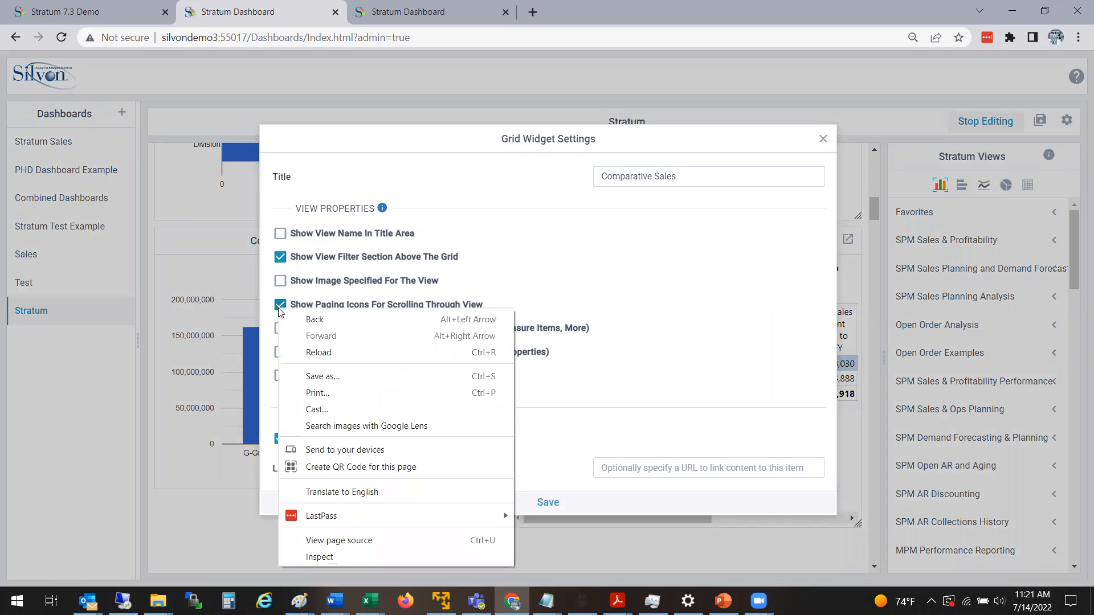
pyautogui.click(347, 283)
pyautogui.click(280, 281)
pyautogui.click(280, 306)
pyautogui.click(554, 506)
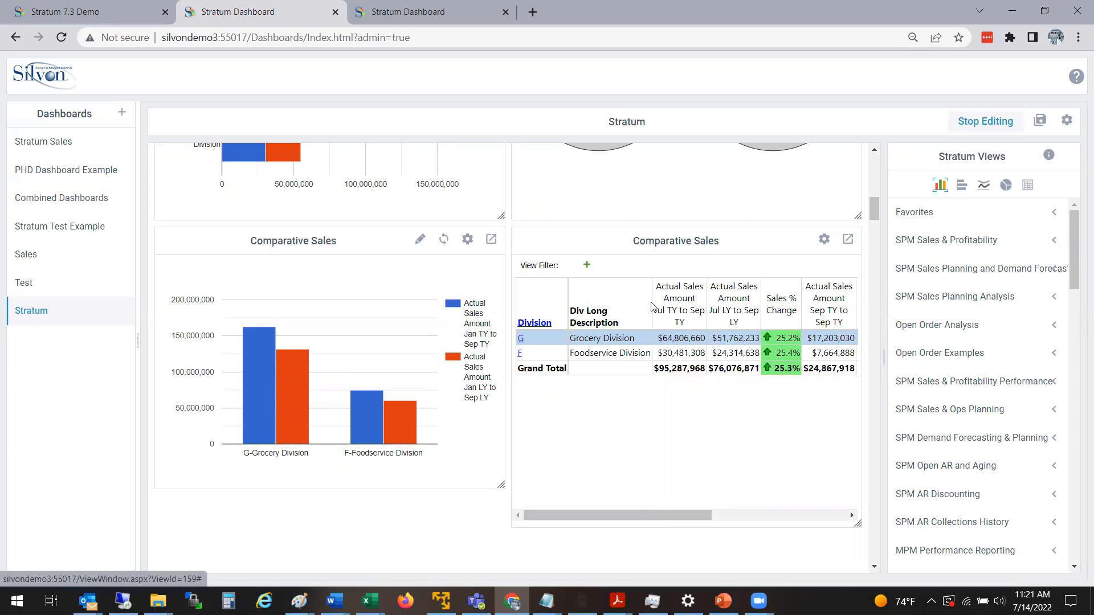
# Show the view name in the title area and turn on the paging icons for the Comparative Sales table, saving the settings.
pyautogui.click(824, 239)
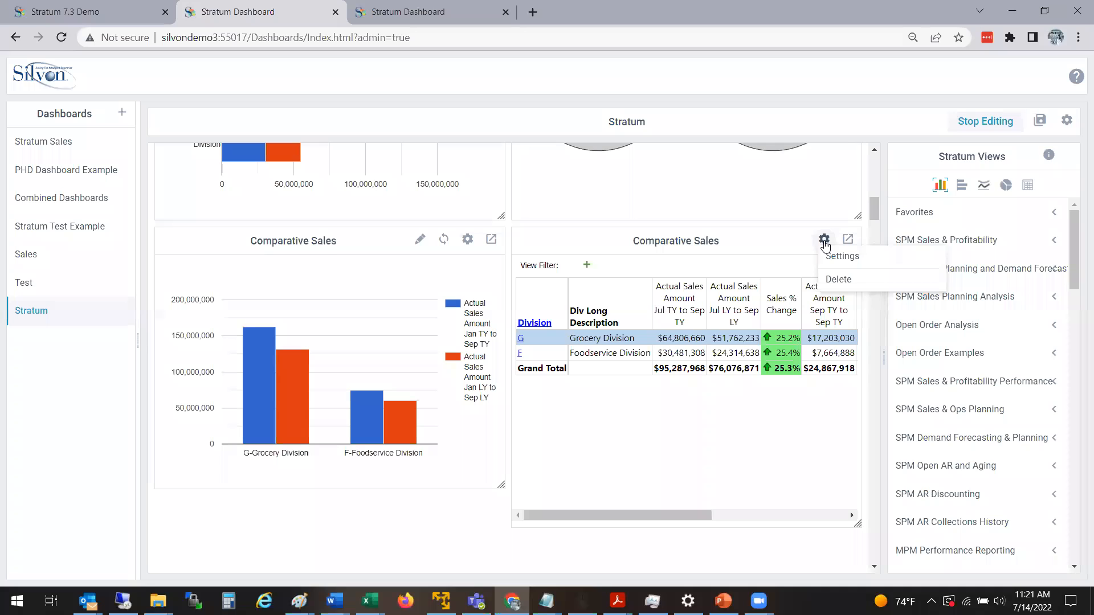
pyautogui.click(842, 258)
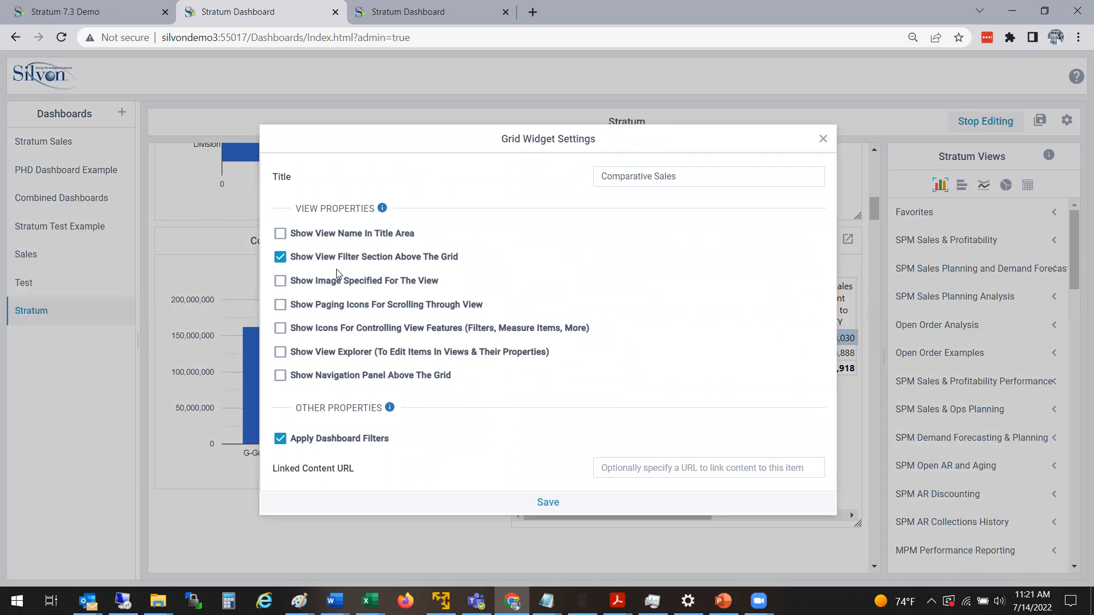
pyautogui.click(374, 236)
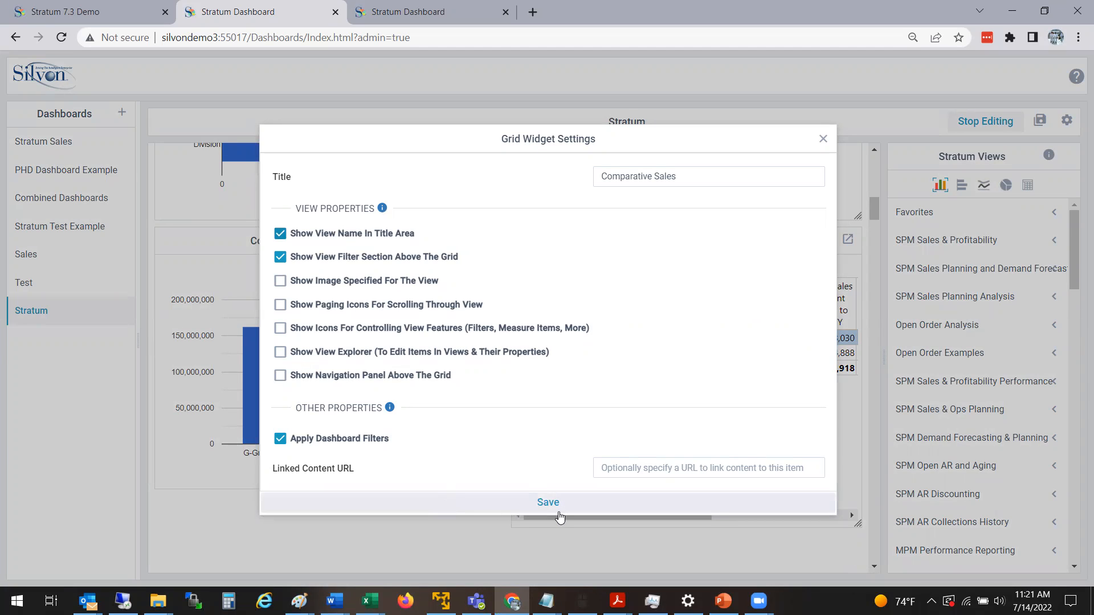
pyautogui.click(280, 306)
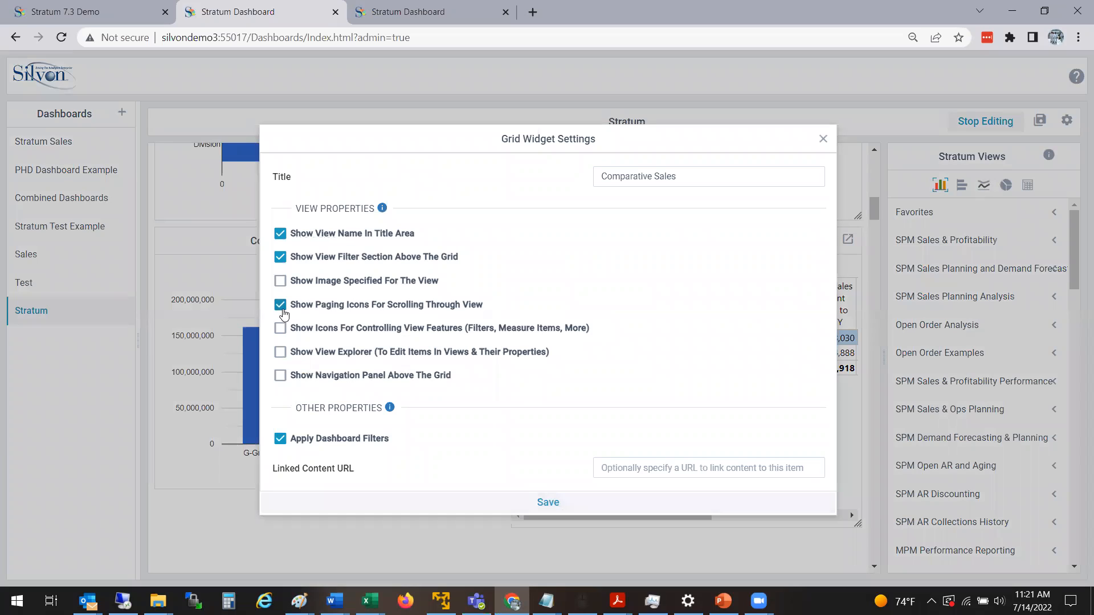
pyautogui.click(281, 234)
pyautogui.click(281, 234)
pyautogui.click(570, 509)
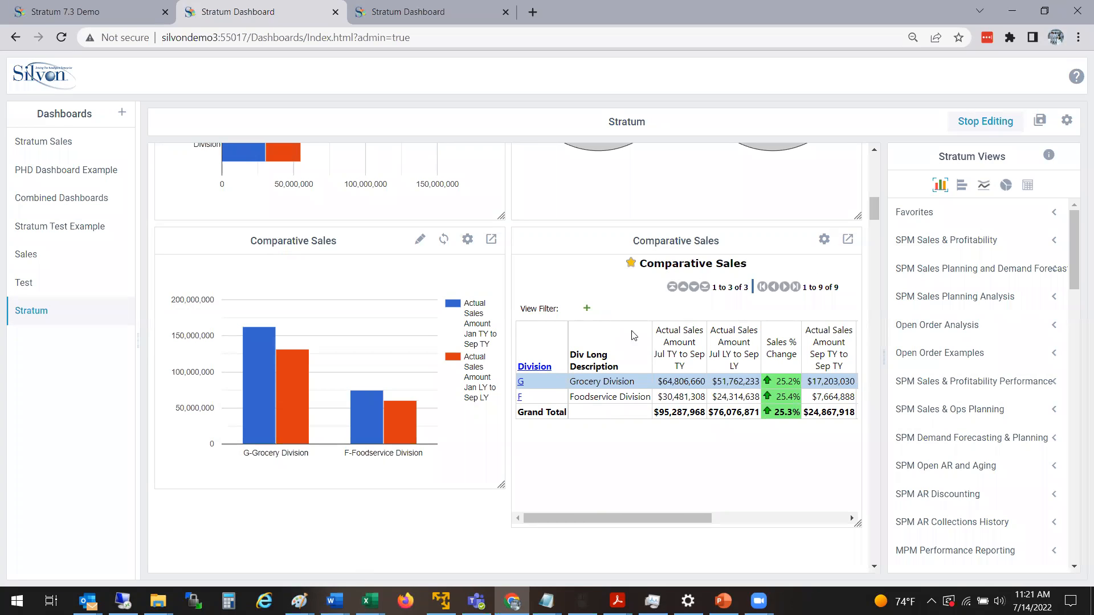
# Hide the view filter section above the Comparative Sales grid and save the widget settings.
pyautogui.moveTo(649, 516); pyautogui.dragTo(576, 506)
pyautogui.click(824, 239)
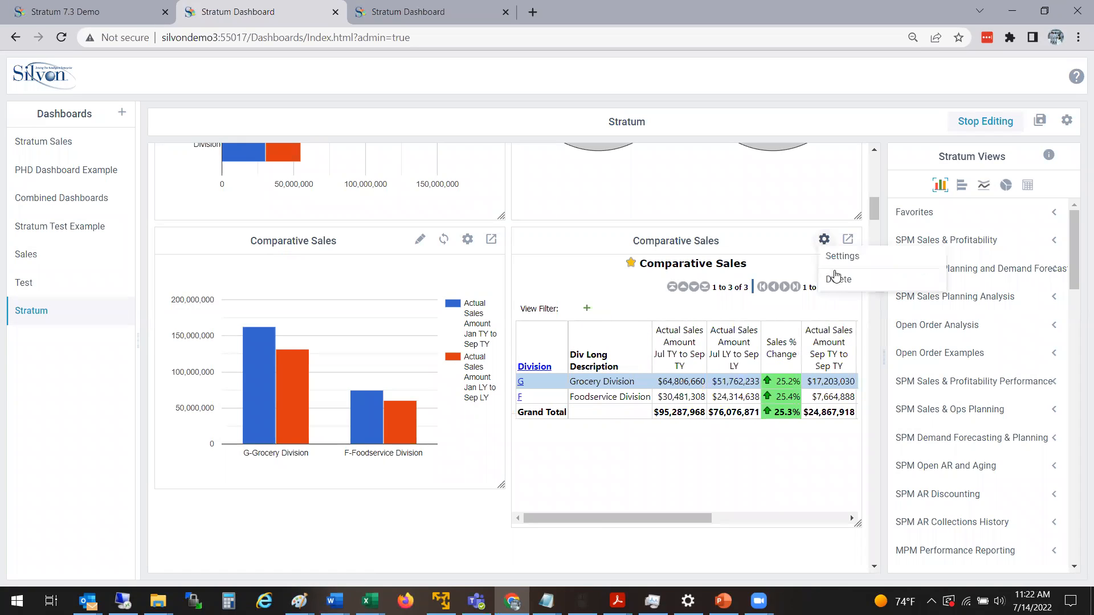
pyautogui.click(844, 257)
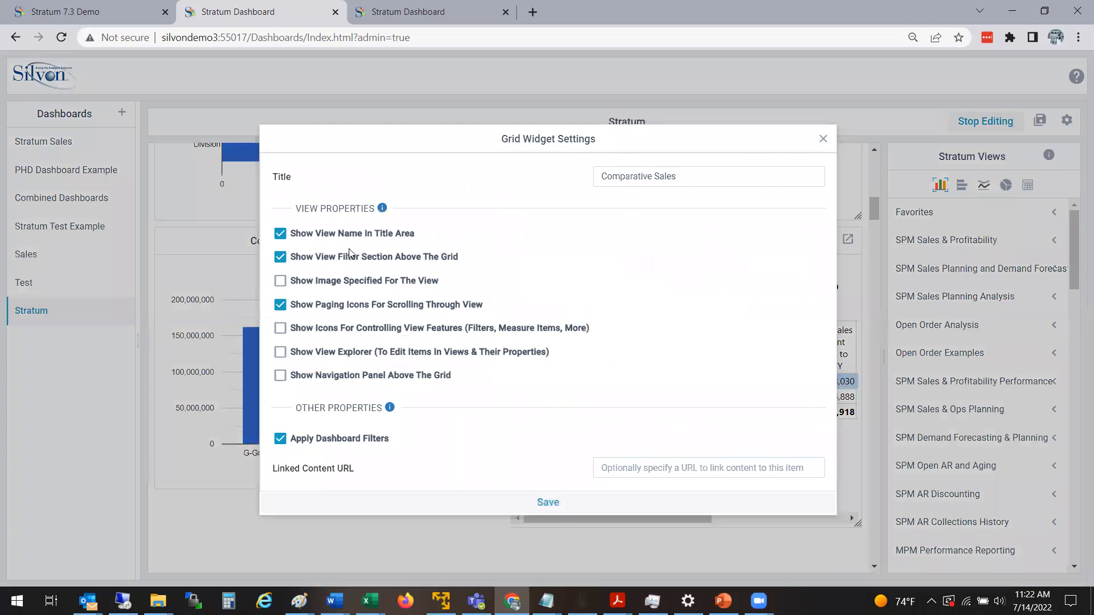
pyautogui.click(564, 501)
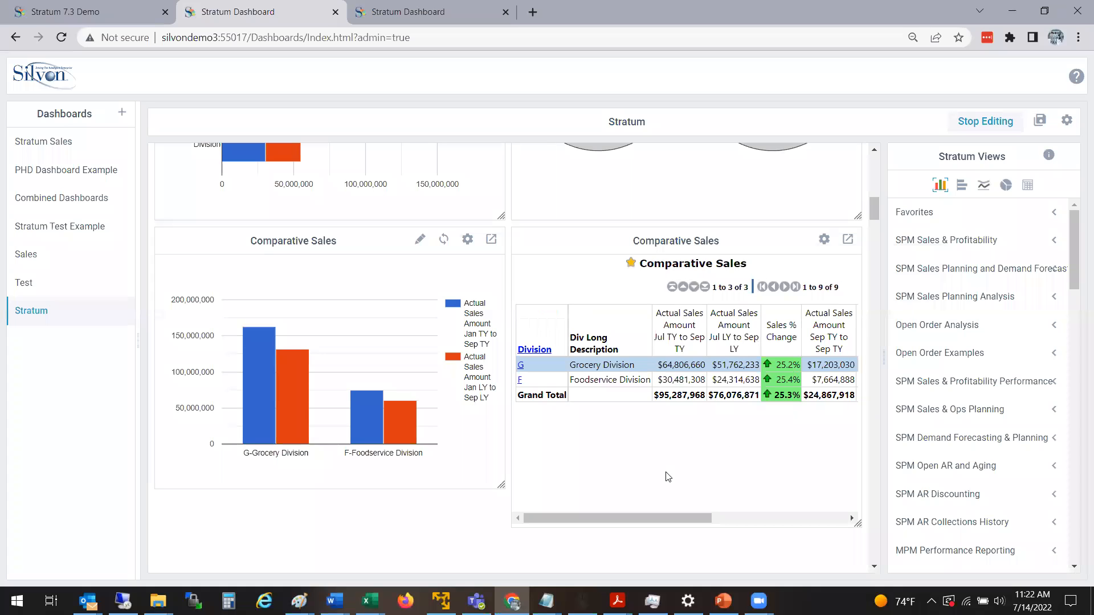
# Drill into the Grocery Division in the Comparative Sales table to view its product brands.
pyautogui.moveTo(686, 517); pyautogui.dragTo(644, 526)
pyautogui.click(521, 365)
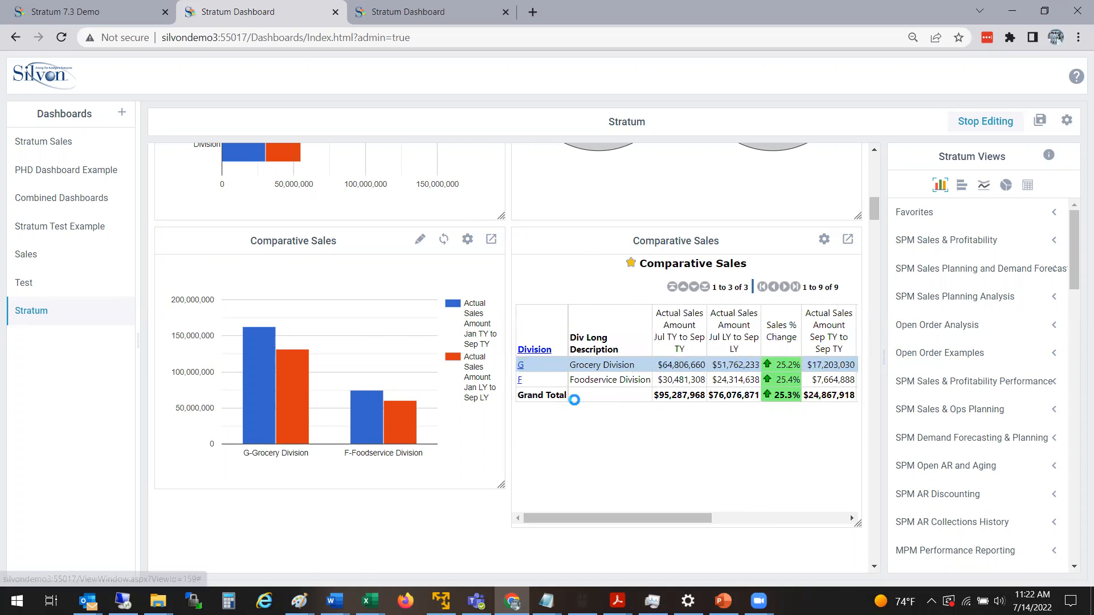
pyautogui.scroll(-2, 576, 400)
pyautogui.moveTo(637, 406); pyautogui.dragTo(609, 445)
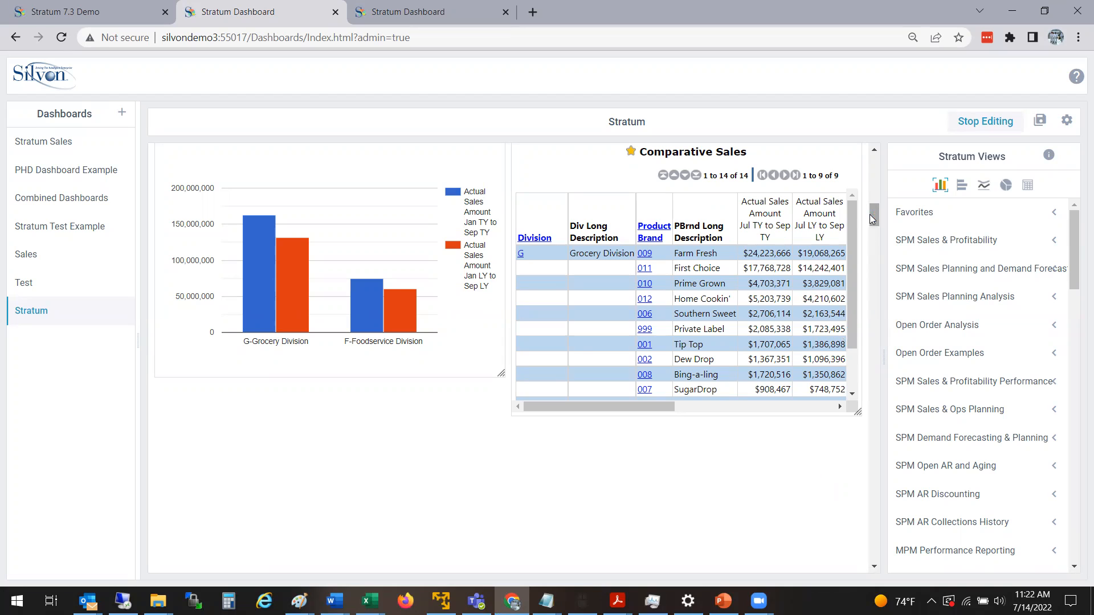
# Delete the Comparative Sales table and the Comparative Sales column chart beside it from the dashboard.
pyautogui.moveTo(877, 209); pyautogui.dragTo(876, 202)
pyautogui.click(824, 250)
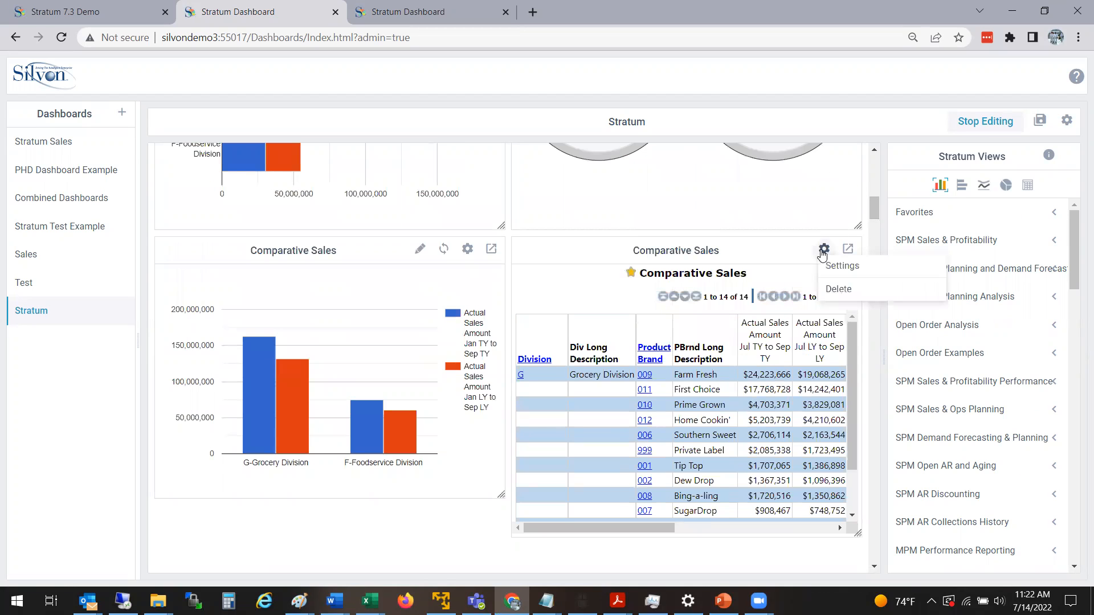
pyautogui.click(850, 291)
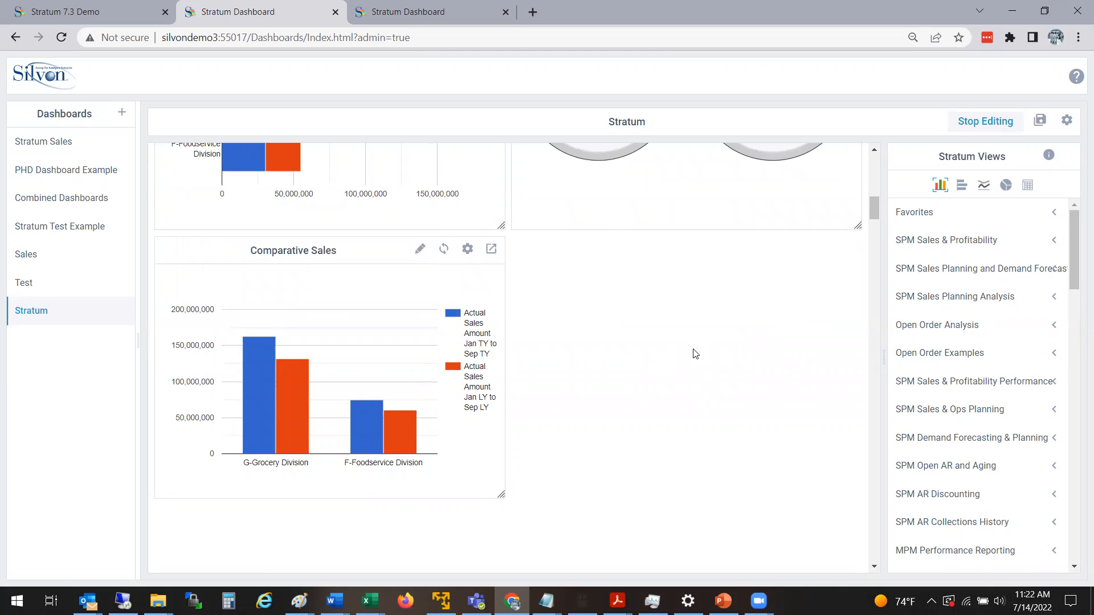
pyautogui.click(492, 249)
pyautogui.click(468, 256)
pyautogui.click(468, 255)
pyautogui.click(482, 289)
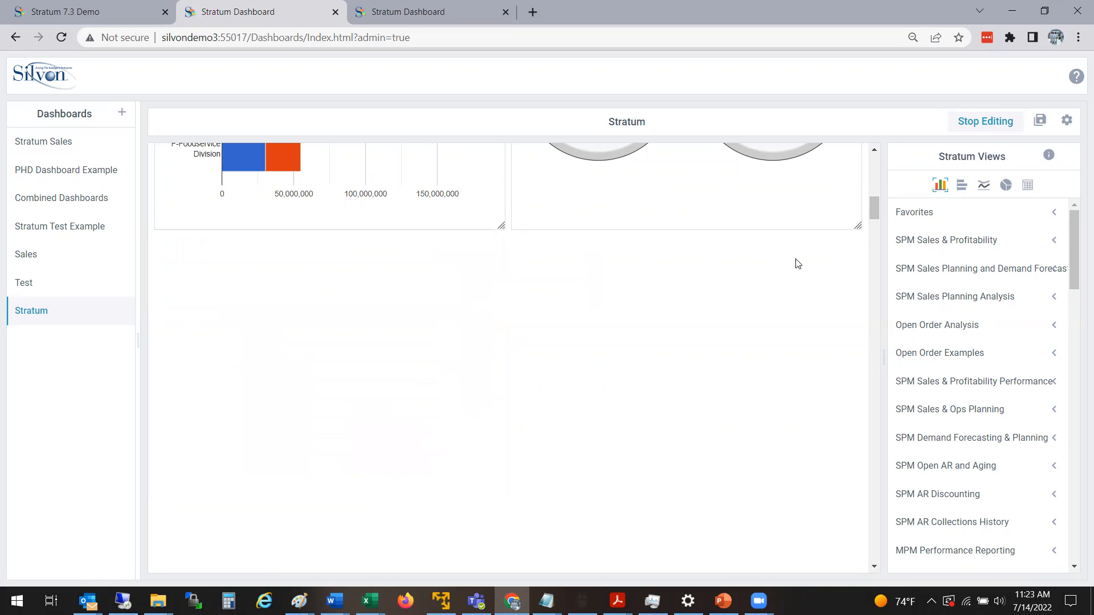
# Compare the grid and column chart widget types and look through the Stratum Views folders for a source view.
pyautogui.moveTo(875, 213)
pyautogui.mouseDown()
pyautogui.moveTo(884, 166)
pyautogui.moveTo(883, 204)
pyautogui.mouseUp()
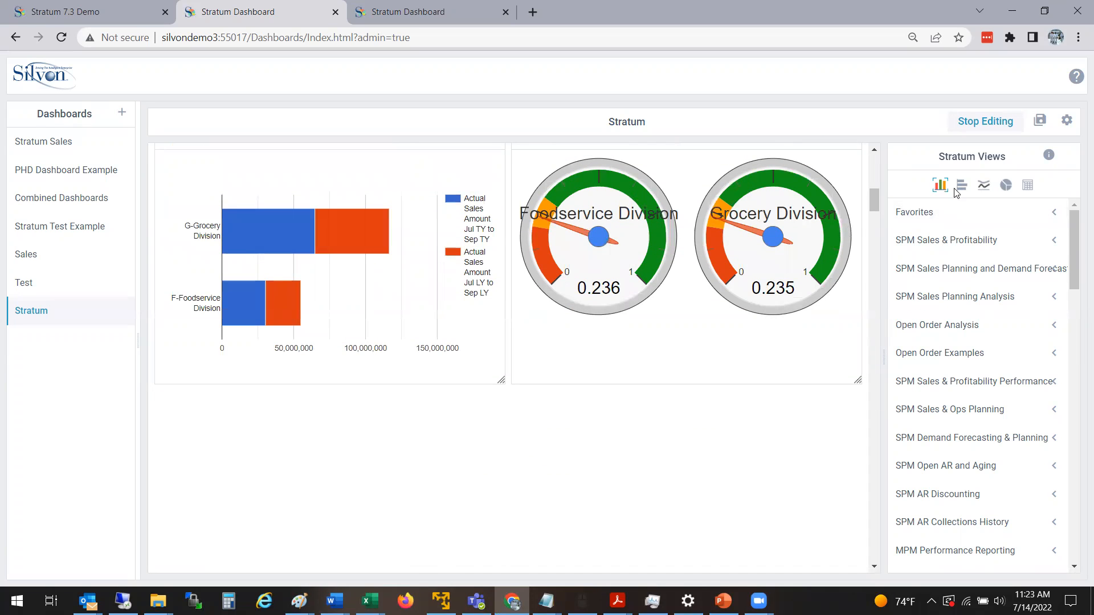
pyautogui.click(1027, 187)
pyautogui.click(940, 186)
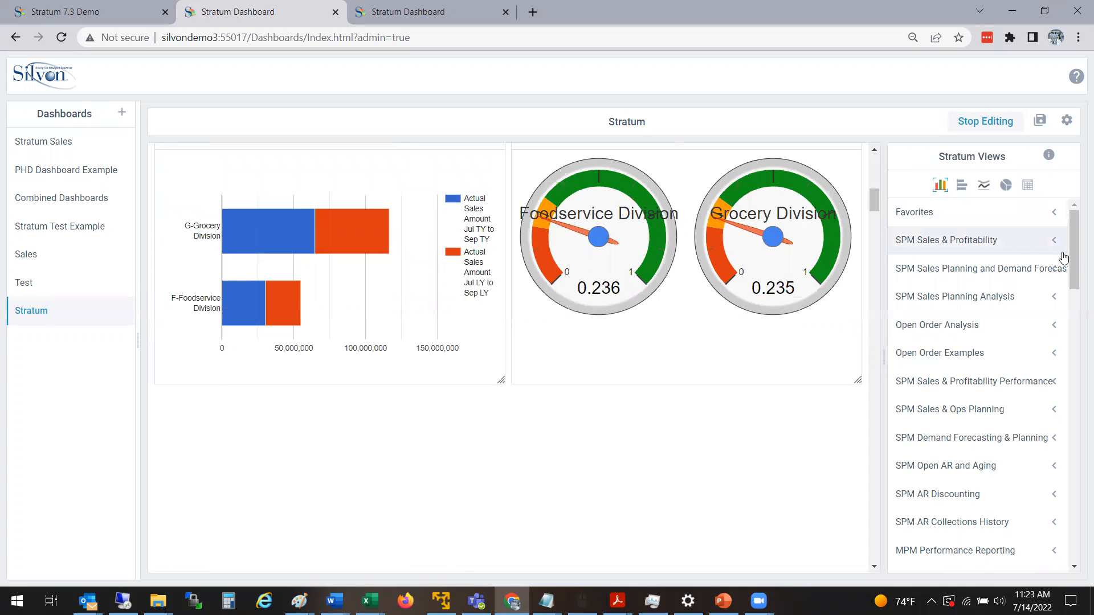
pyautogui.scroll(-1, 1076, 254)
pyautogui.scroll(1, 1076, 261)
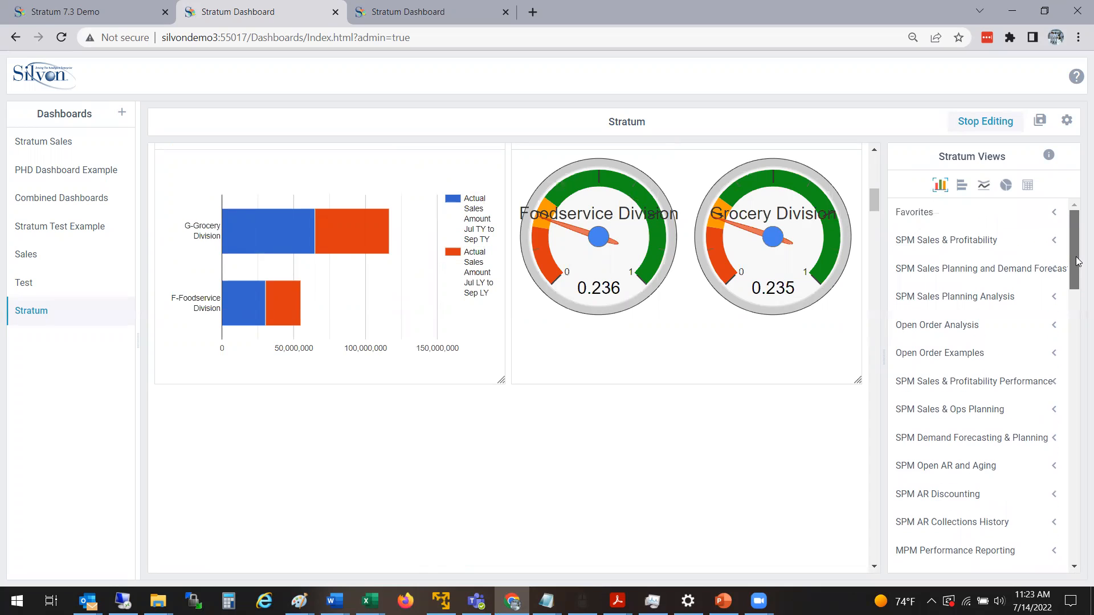
# Add the Comparative Sales view from the SPM Sales & Profitability folder as a column chart below the division bar chart.
pyautogui.click(953, 216)
pyautogui.moveTo(1075, 246); pyautogui.dragTo(1077, 386)
pyautogui.click(1031, 437)
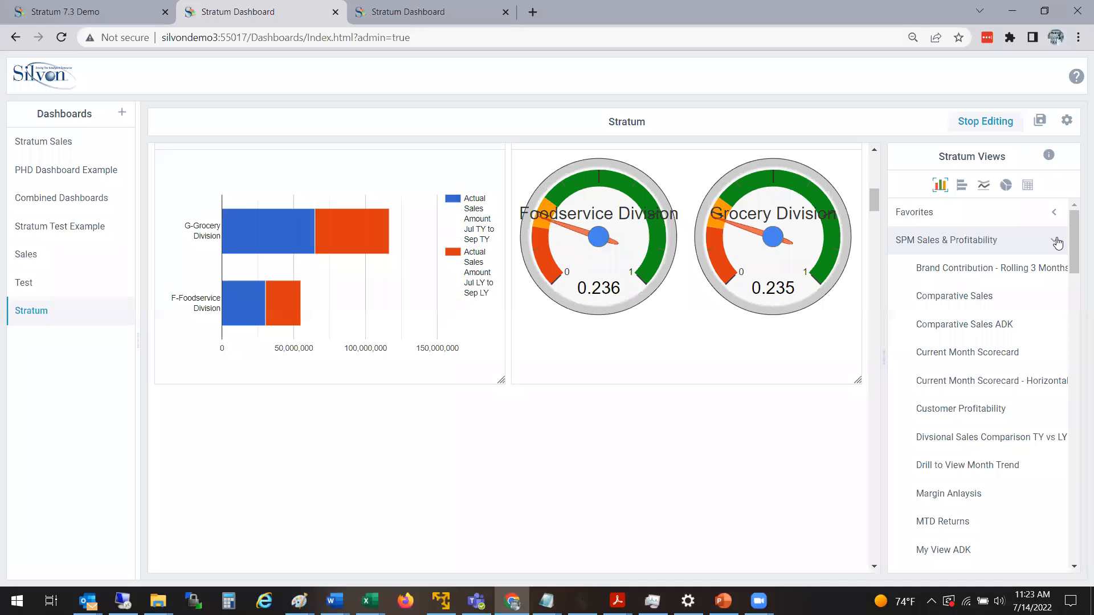
pyautogui.moveTo(963, 305); pyautogui.dragTo(260, 397)
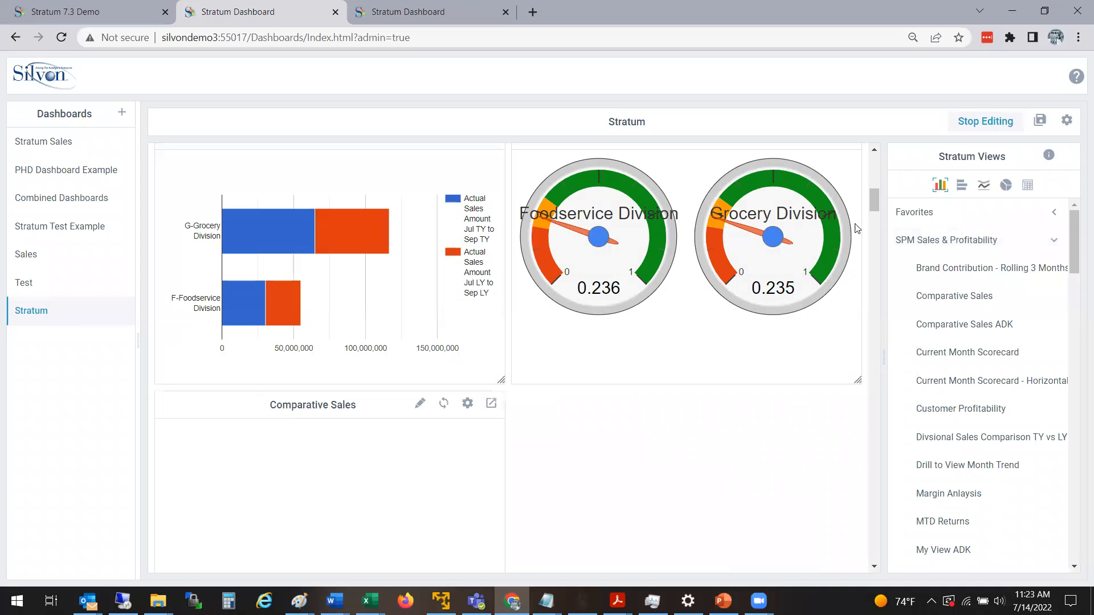
pyautogui.moveTo(875, 204); pyautogui.dragTo(876, 211)
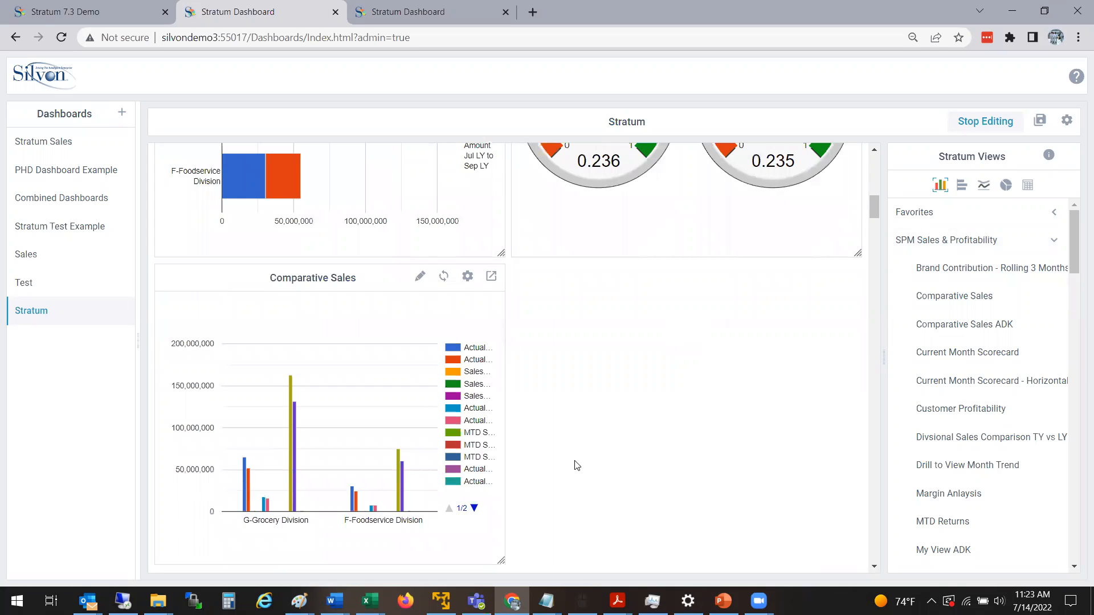
# Open the Comparative Sales chart's type and format settings and preview the recommended bar, combo and line charts.
pyautogui.click(420, 279)
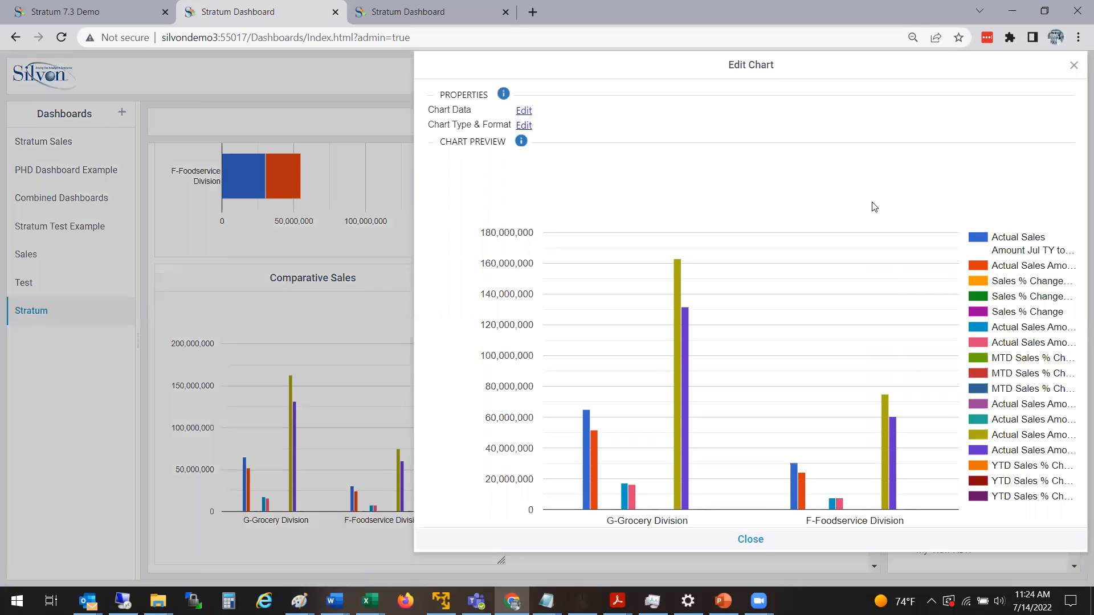
pyautogui.click(524, 125)
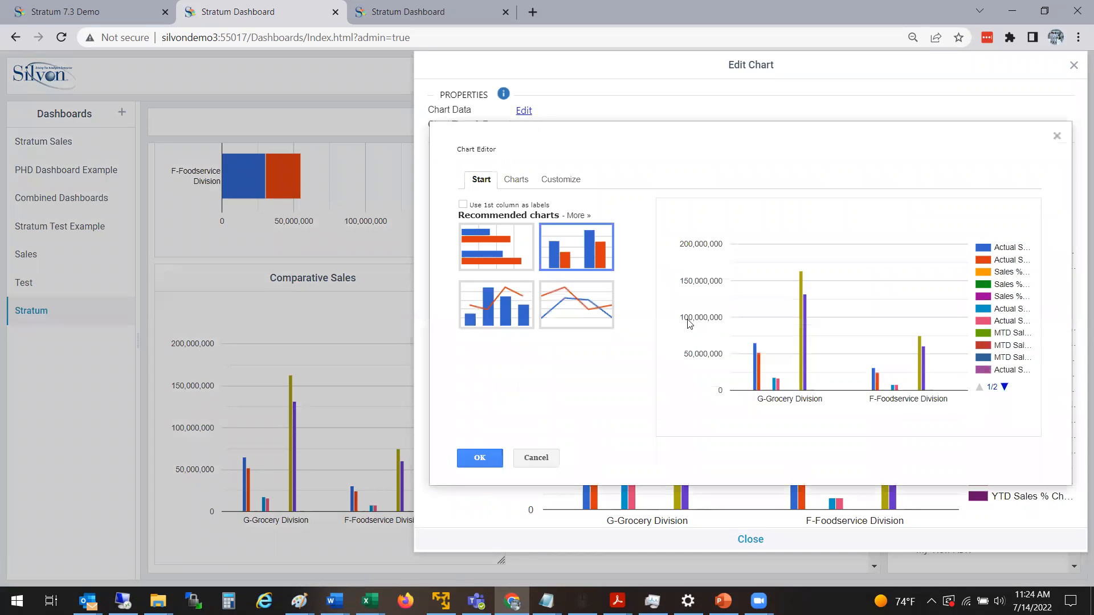
pyautogui.click(490, 243)
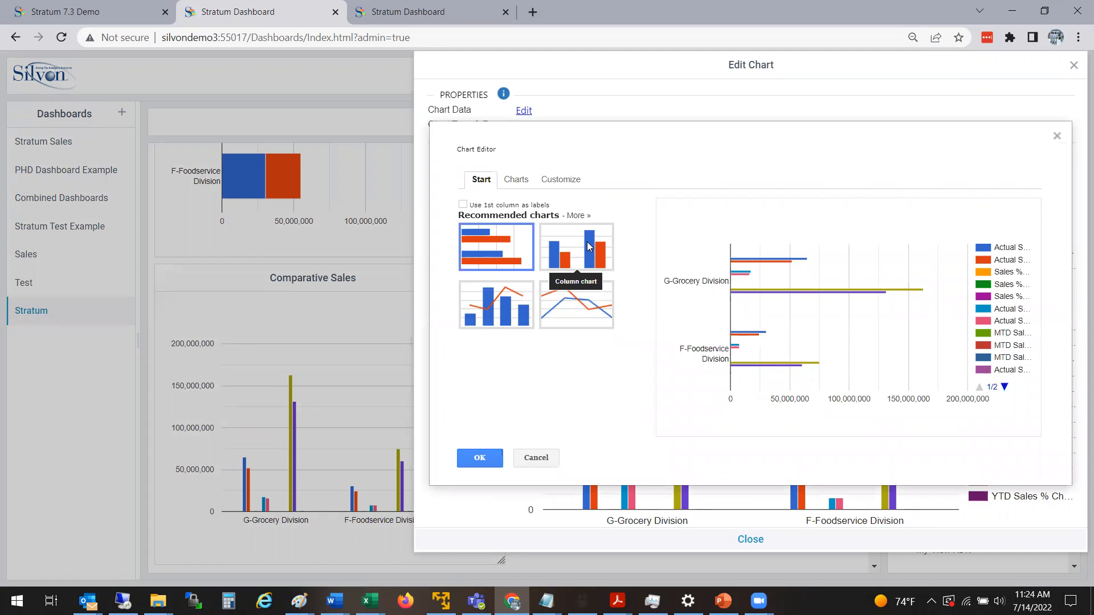
pyautogui.click(524, 308)
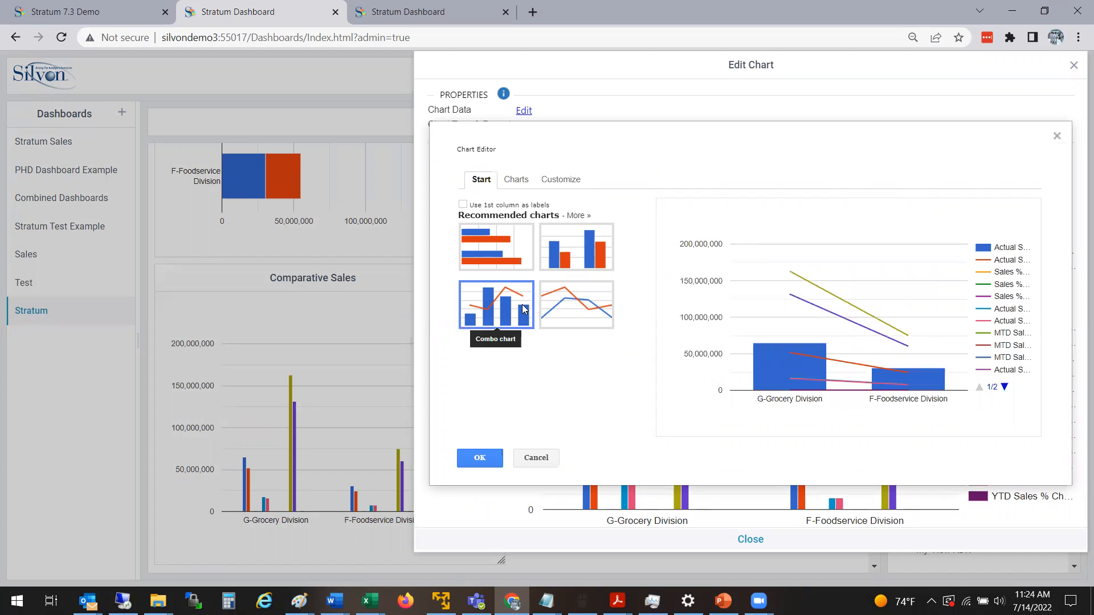
pyautogui.click(585, 308)
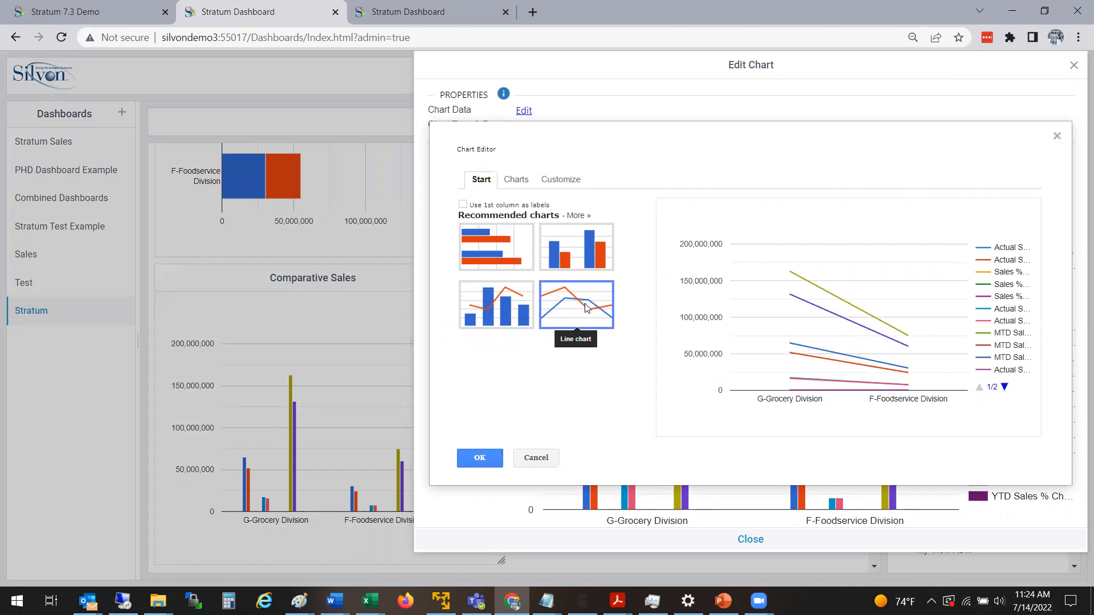
pyautogui.click(492, 250)
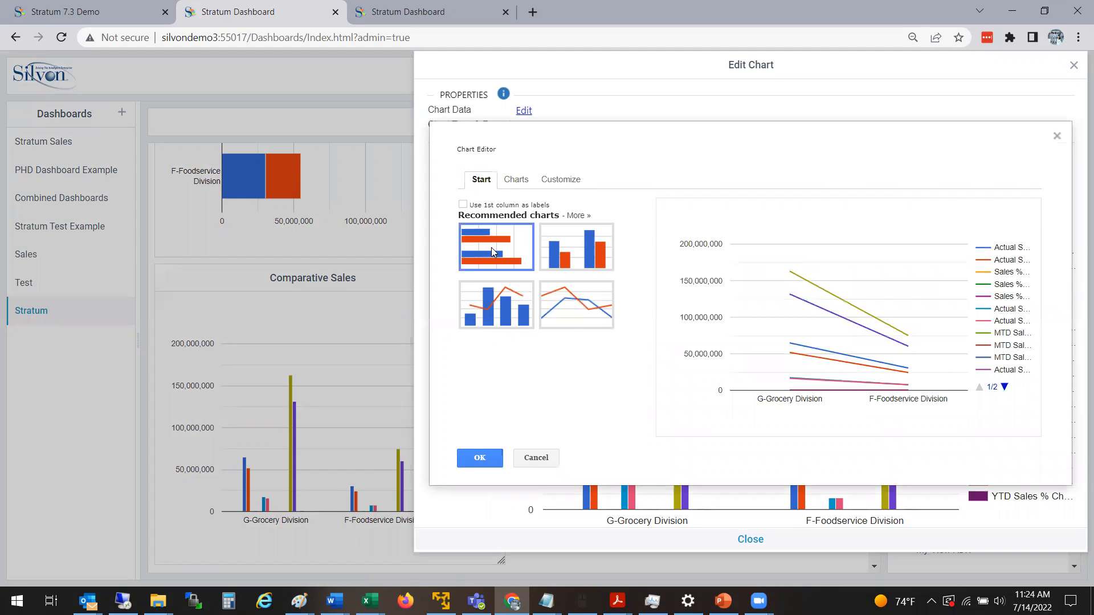
# Preview the stacked bar variant, look at the pie and map chart types, and reselect the column chart.
pyautogui.click(513, 179)
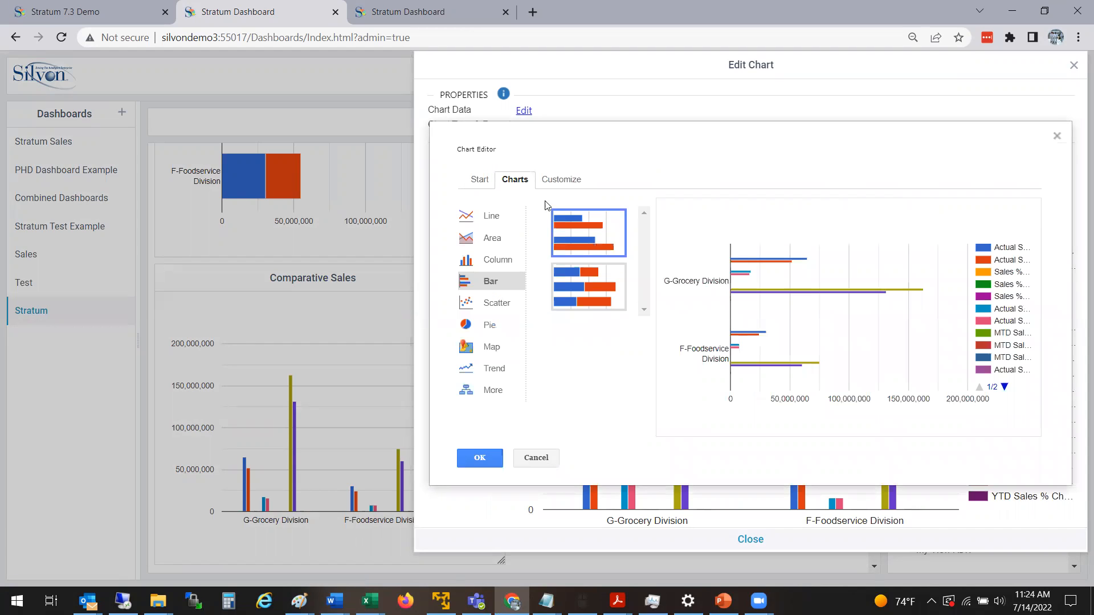
pyautogui.click(590, 299)
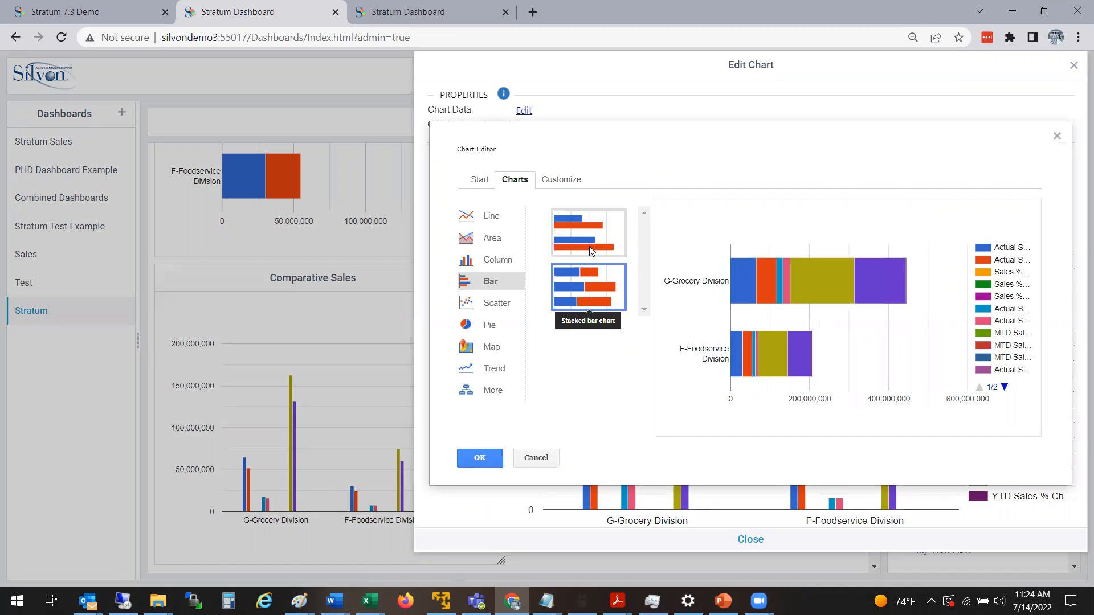
pyautogui.click(589, 230)
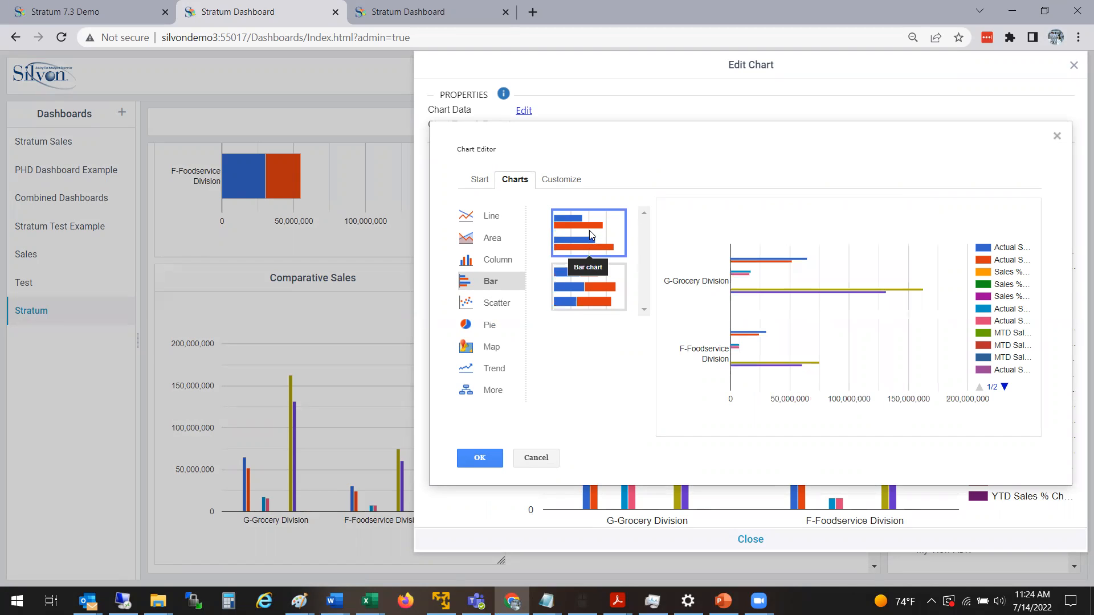
pyautogui.click(491, 326)
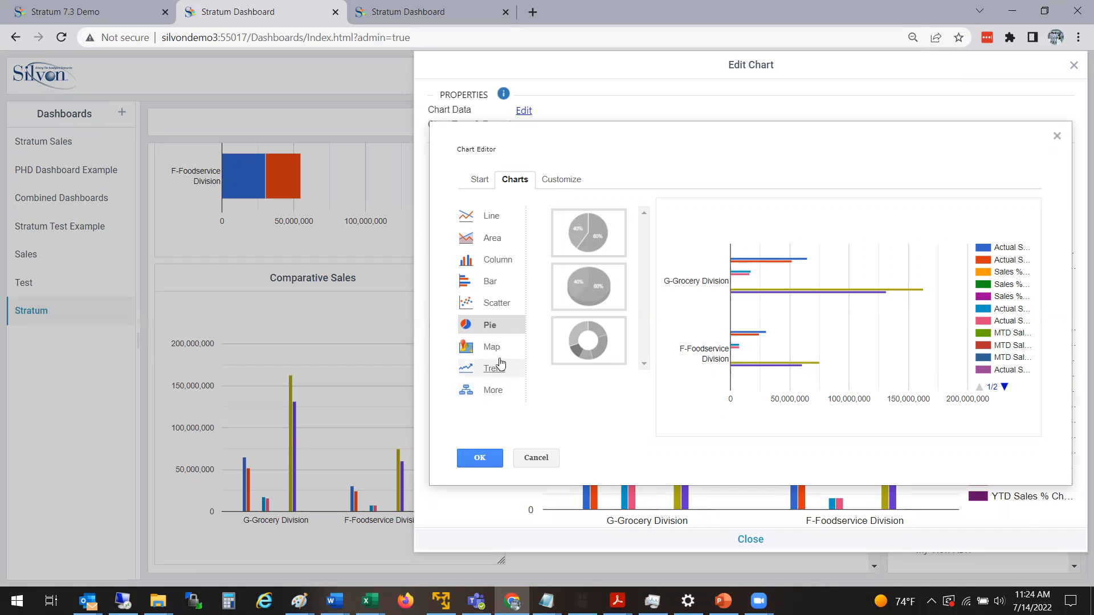
pyautogui.click(478, 347)
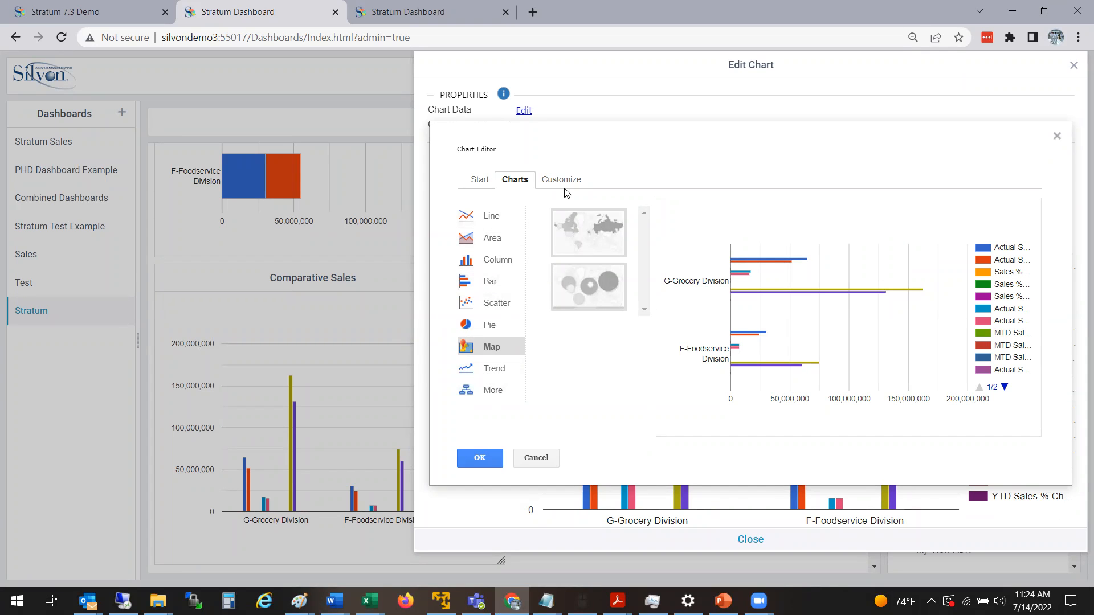
pyautogui.click(480, 182)
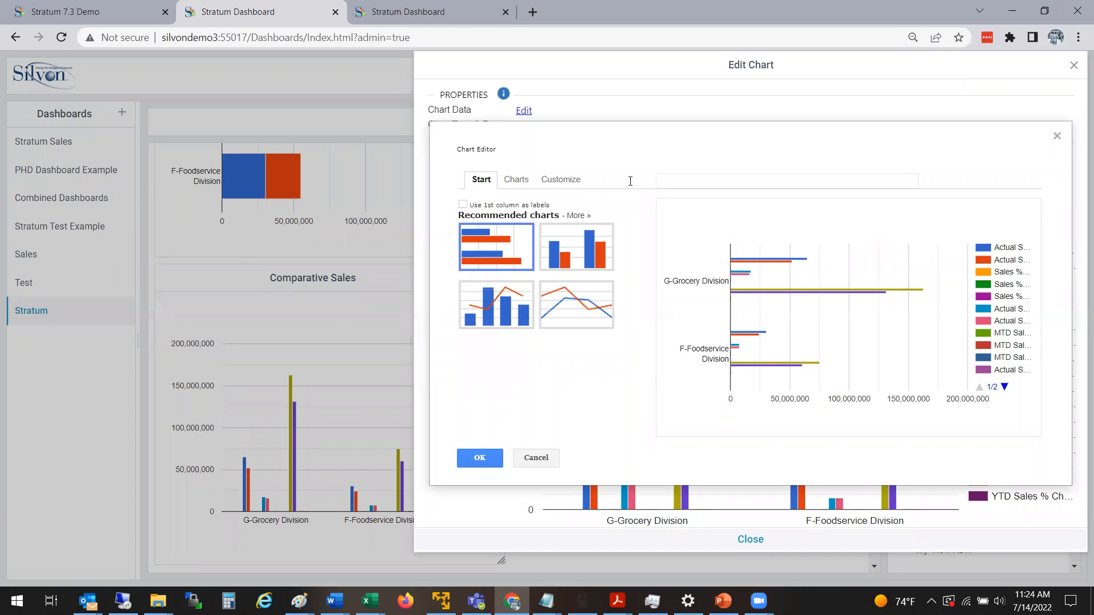
pyautogui.click(584, 253)
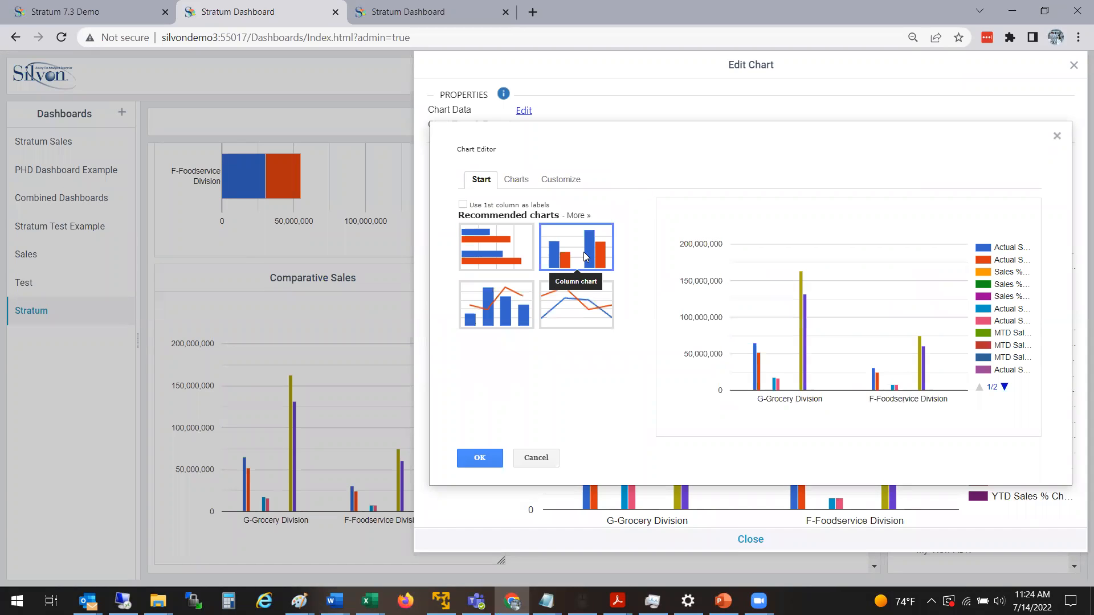
# Examine the chart customization options for title, legend, axis and series, and leave the chart editor without applying changes.
pyautogui.click(564, 186)
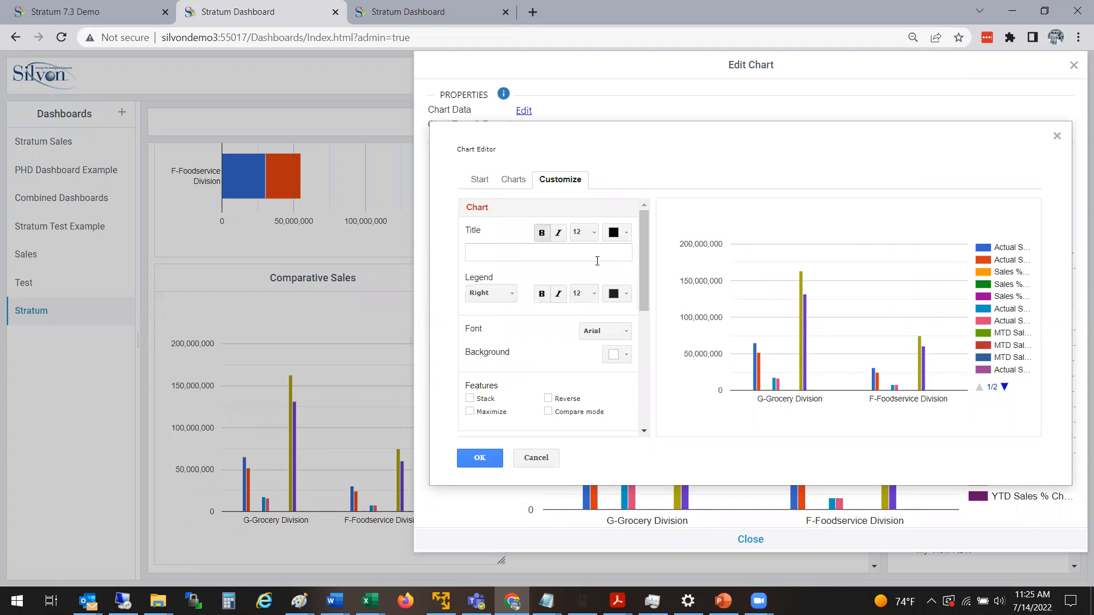
pyautogui.scroll(-3, 648, 278)
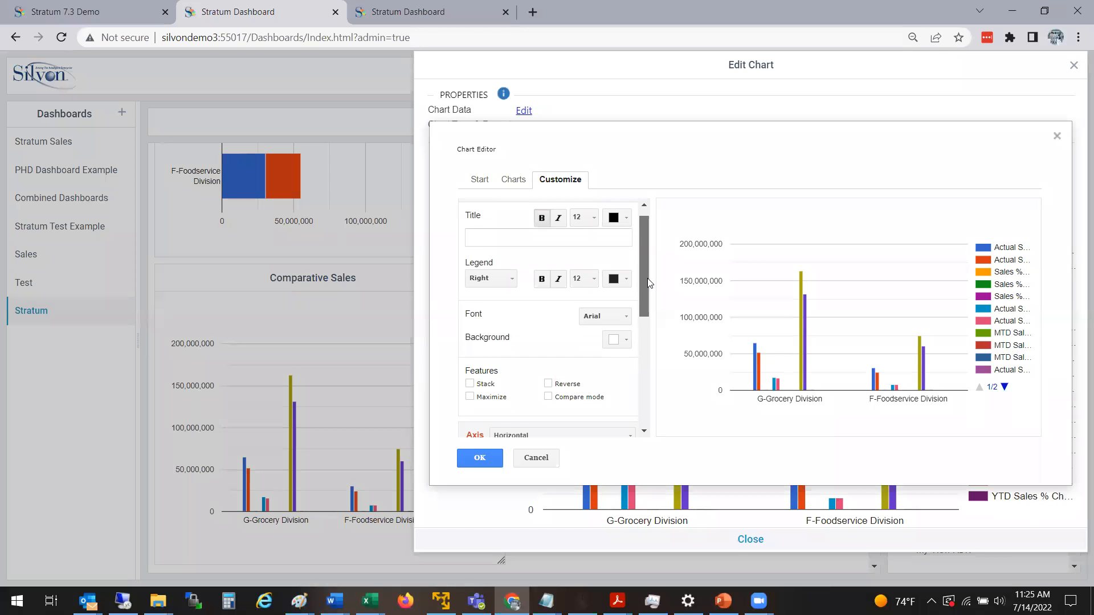
pyautogui.scroll(-3, 652, 327)
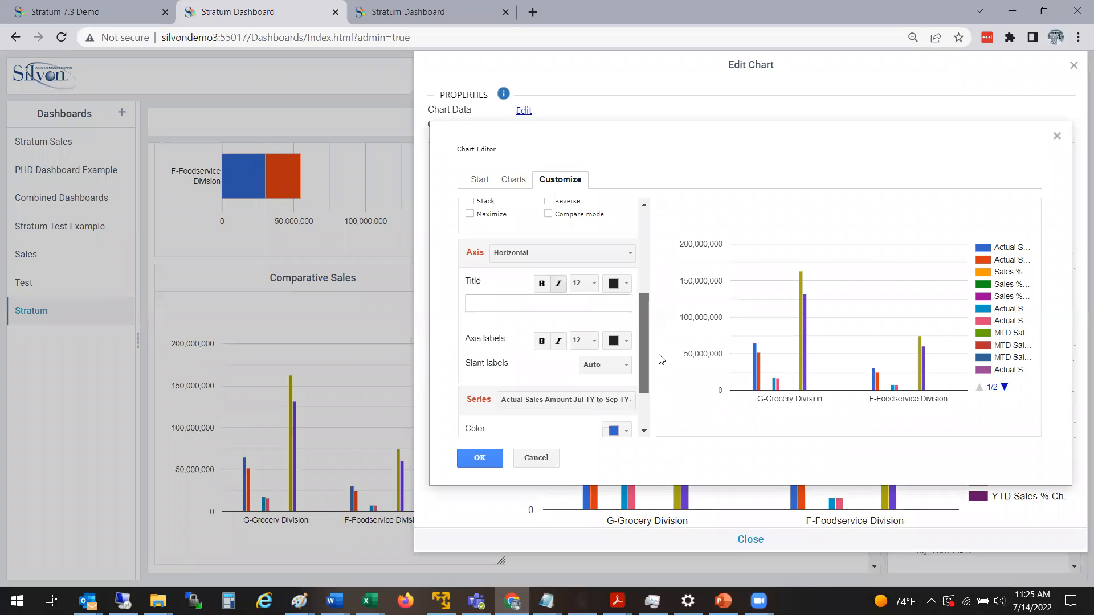
pyautogui.scroll(-3, 660, 376)
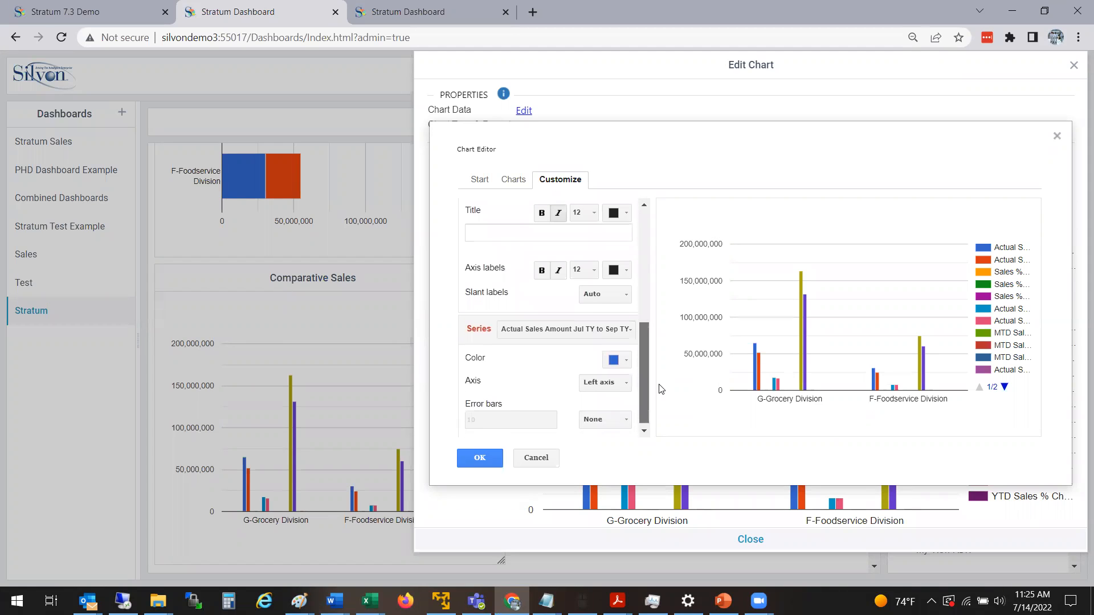
pyautogui.scroll(-1, 661, 391)
pyautogui.click(531, 459)
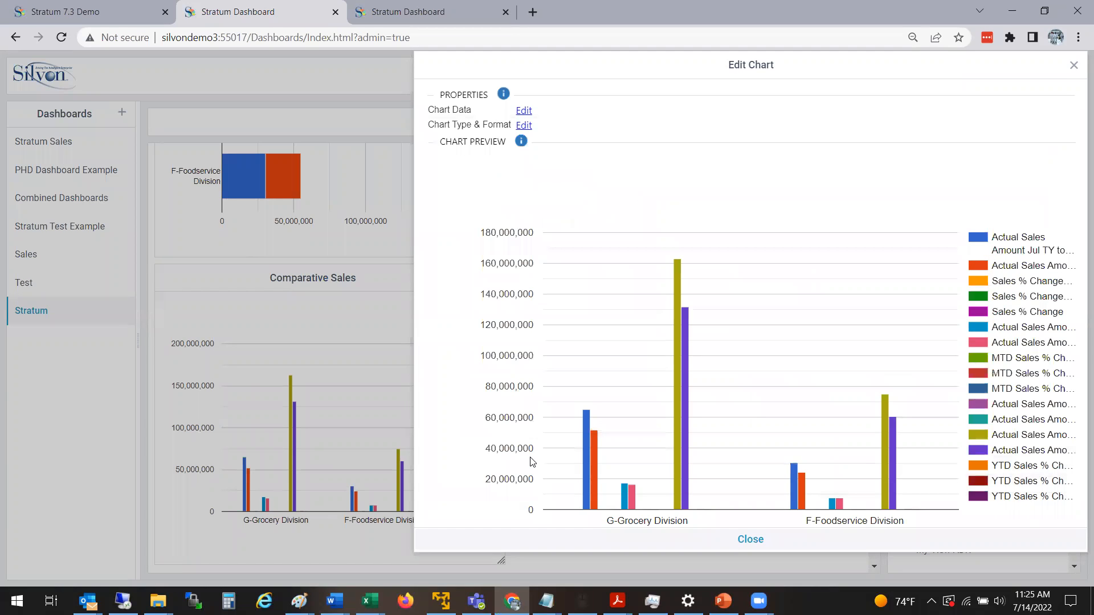
pyautogui.click(1073, 67)
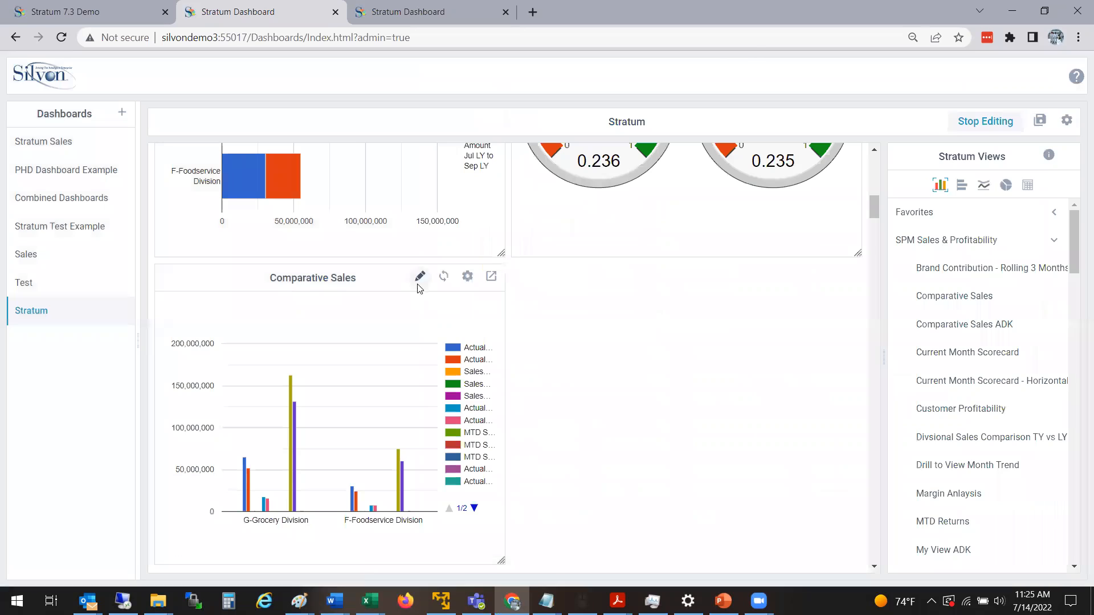
# In the Comparative Sales chart data, deselect the Jul to Sep and Sep to Sep Actual Sales Amount series and all Sales % Change series.
pyautogui.click(419, 277)
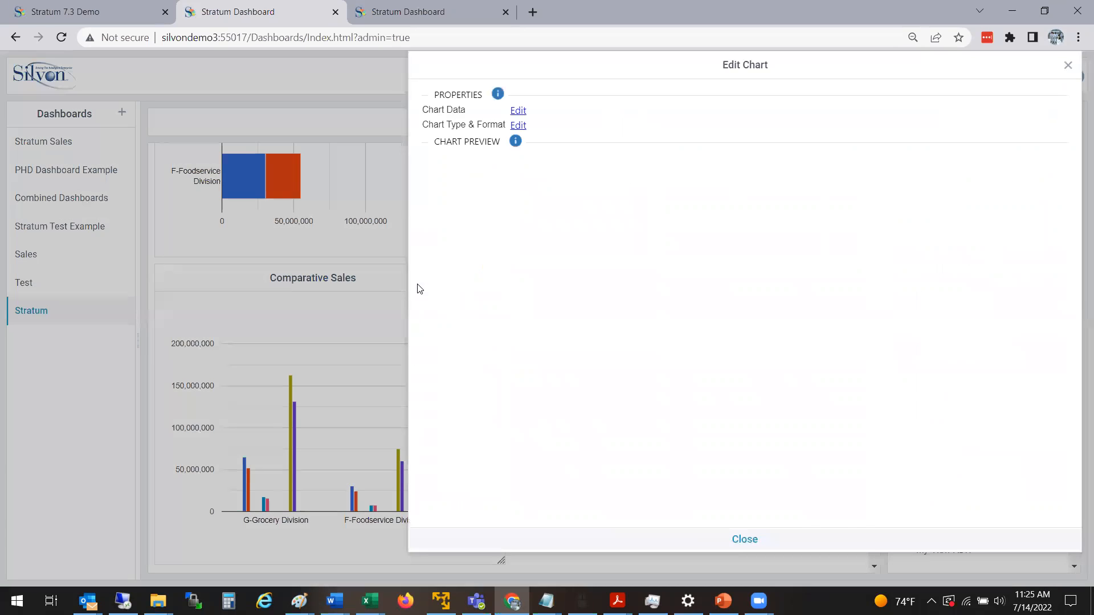
pyautogui.click(518, 111)
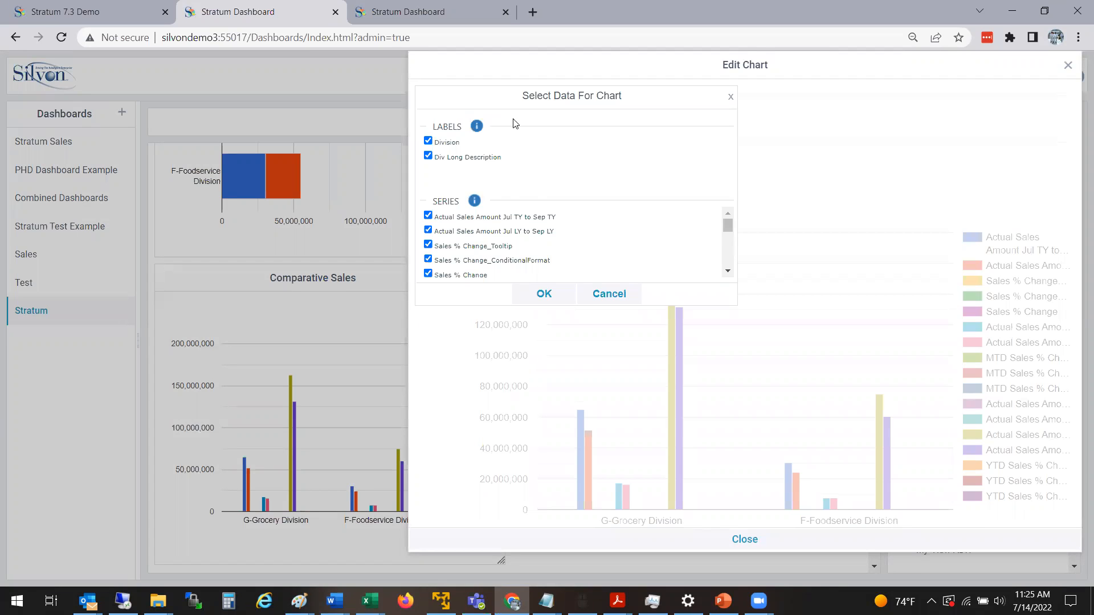
pyautogui.click(428, 215)
pyautogui.click(428, 230)
pyautogui.click(428, 244)
pyautogui.click(428, 273)
pyautogui.scroll(-1, 723, 262)
pyautogui.click(428, 228)
pyautogui.click(428, 243)
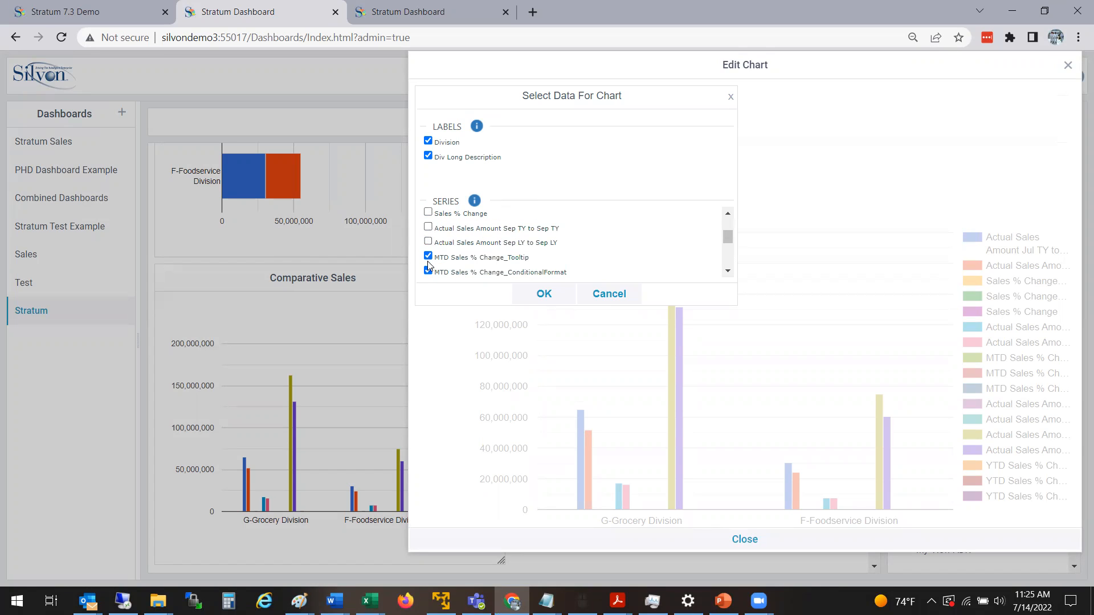
# Deselect the MTD Sales % Change series and the Actual Sales Amount Jan TY to Sep TY hyperlink and tooltip series.
pyautogui.click(428, 272)
pyautogui.click(428, 257)
pyautogui.scroll(-1, 727, 266)
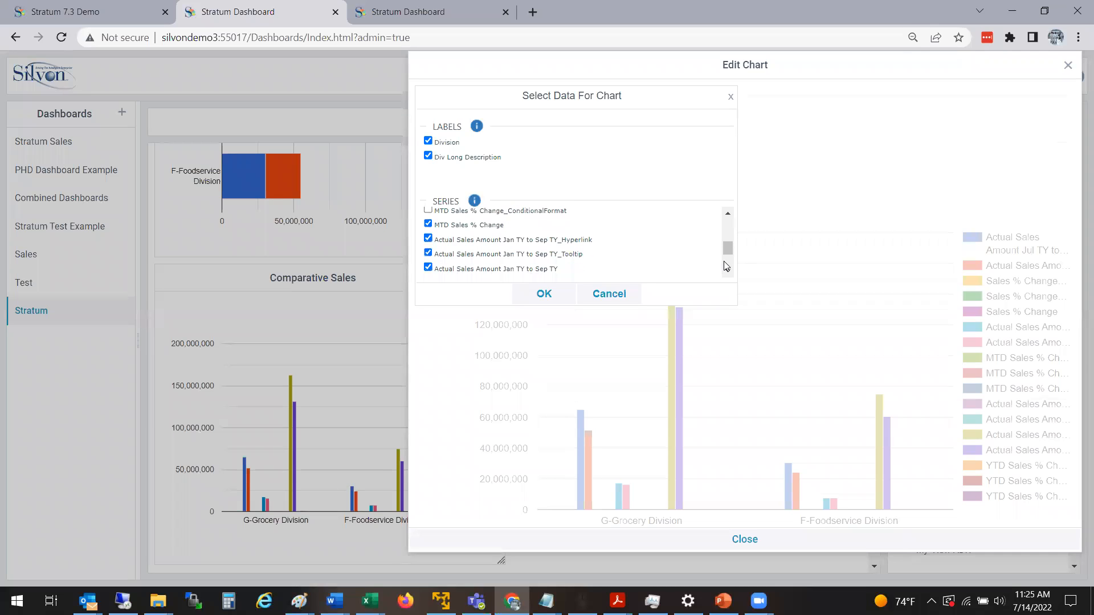
pyautogui.click(428, 224)
pyautogui.click(428, 253)
pyautogui.click(428, 254)
pyautogui.click(428, 253)
pyautogui.click(428, 238)
# Deselect all YTD Sales % Change series, apply the chart data selection and close the chart settings.
pyautogui.scroll(-1, 729, 249)
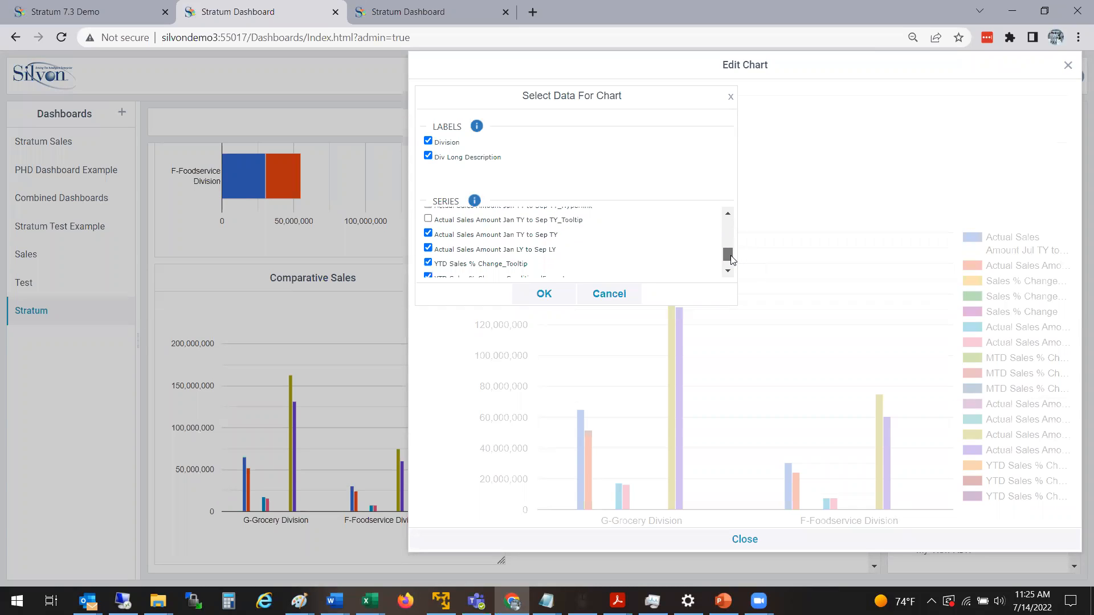
pyautogui.click(428, 263)
pyautogui.click(428, 276)
pyautogui.click(726, 272)
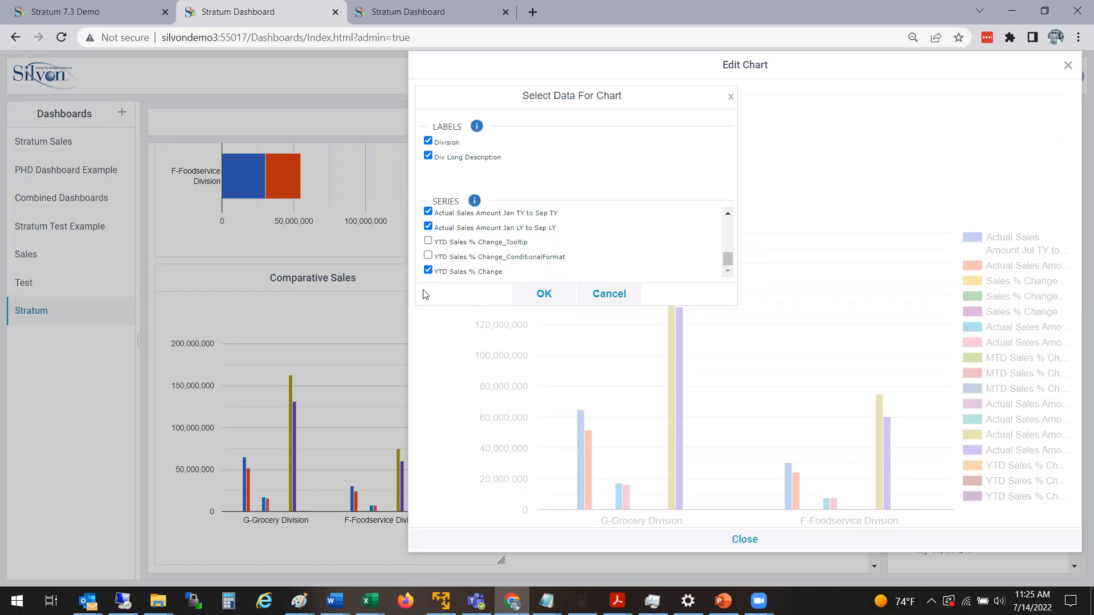
pyautogui.click(428, 270)
pyautogui.moveTo(728, 258)
pyautogui.mouseDown()
pyautogui.moveTo(733, 249)
pyautogui.moveTo(736, 259)
pyautogui.mouseUp()
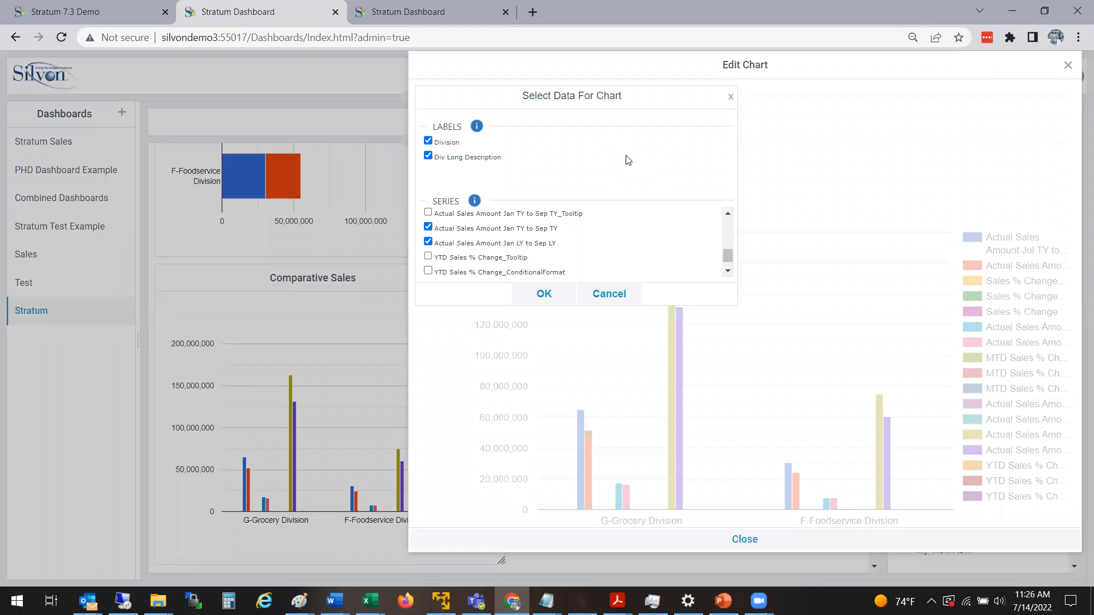
pyautogui.click(556, 297)
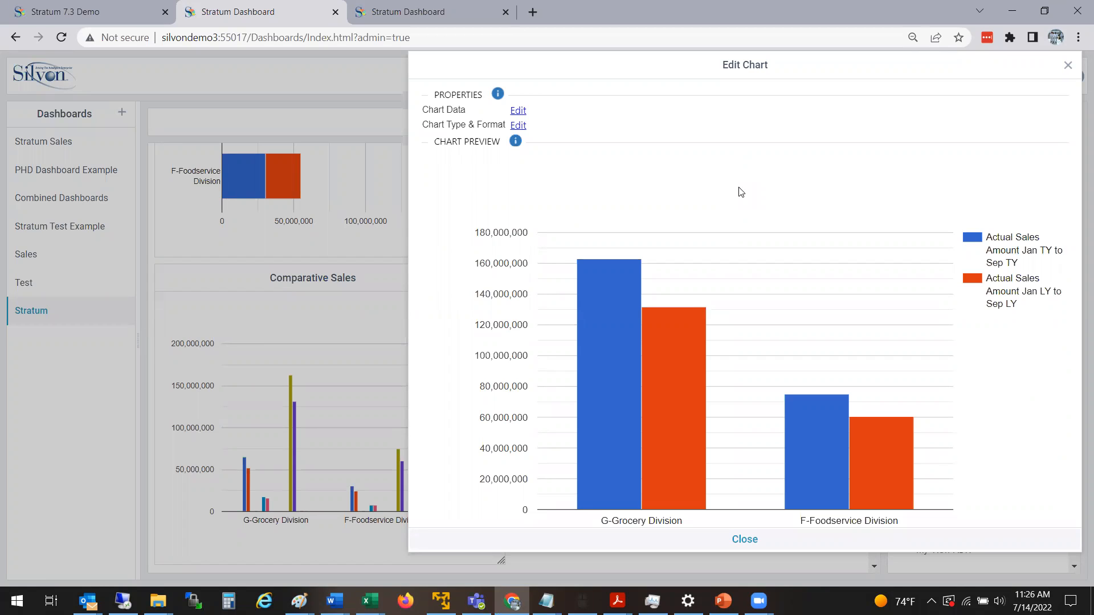
pyautogui.click(746, 540)
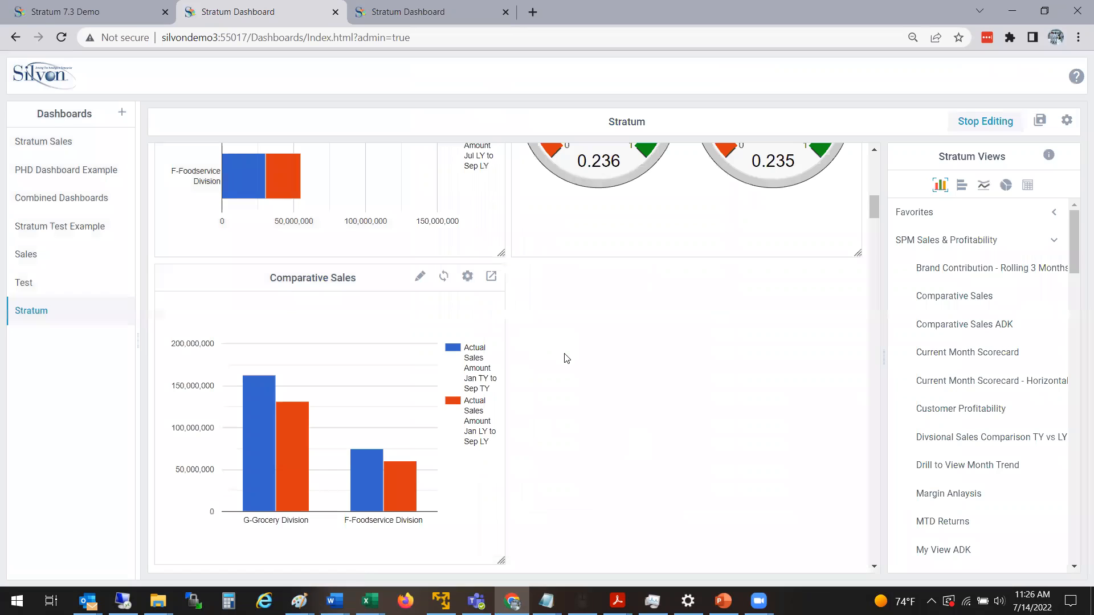
# Widen the Comparative Sales column chart to span the full width of the dashboard.
pyautogui.moveTo(501, 561); pyautogui.dragTo(587, 561)
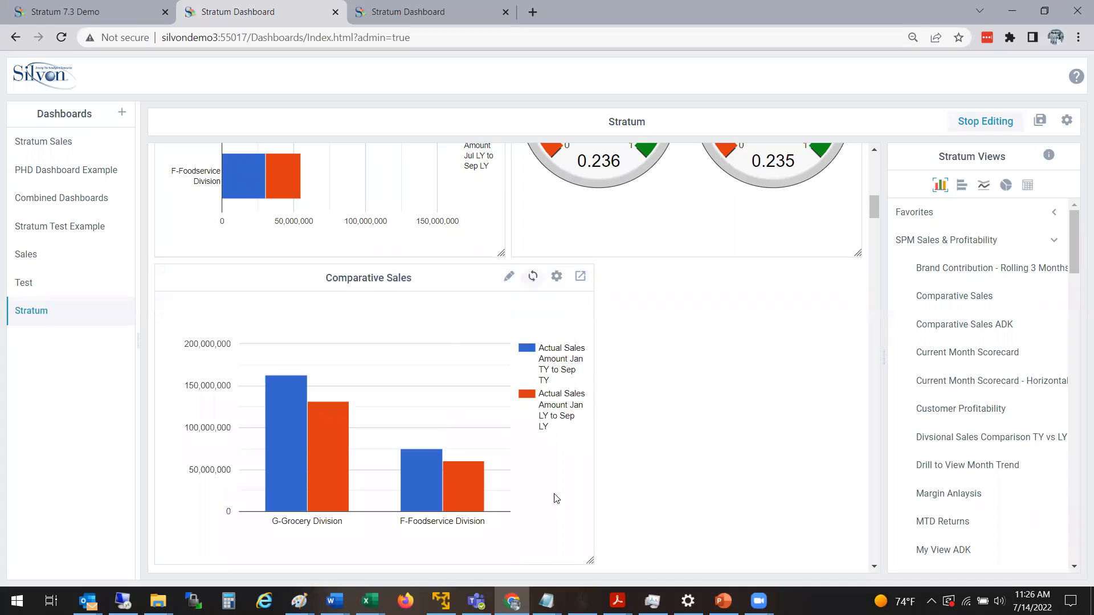
pyautogui.moveTo(589, 559); pyautogui.dragTo(825, 561)
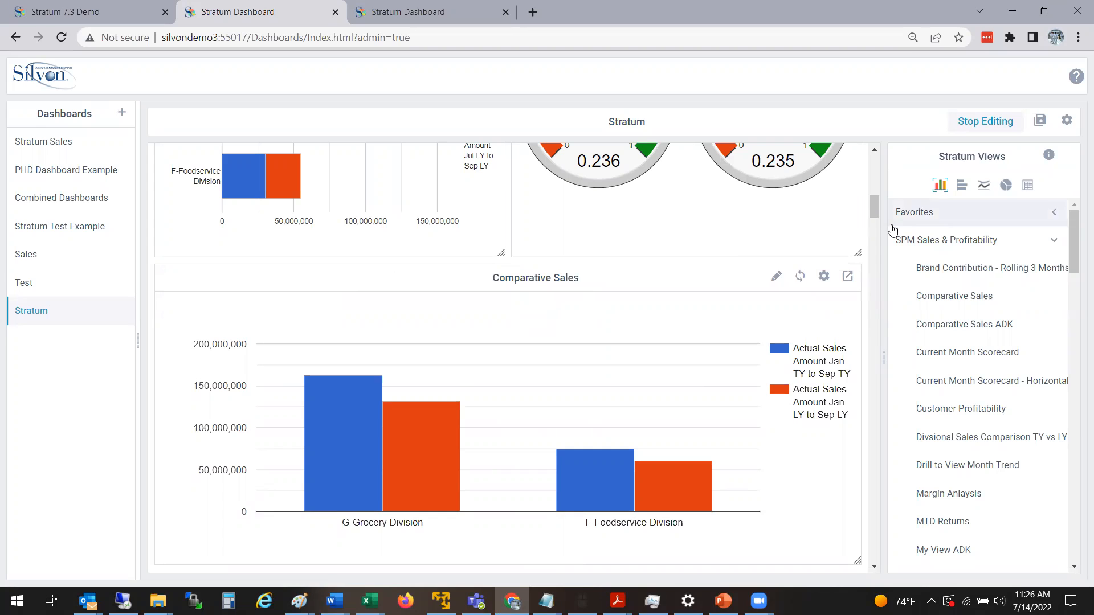
# Add the Comparative Sales view as a grid below the Comparative Sales column chart.
pyautogui.click(1028, 185)
pyautogui.moveTo(1075, 235); pyautogui.dragTo(1077, 252)
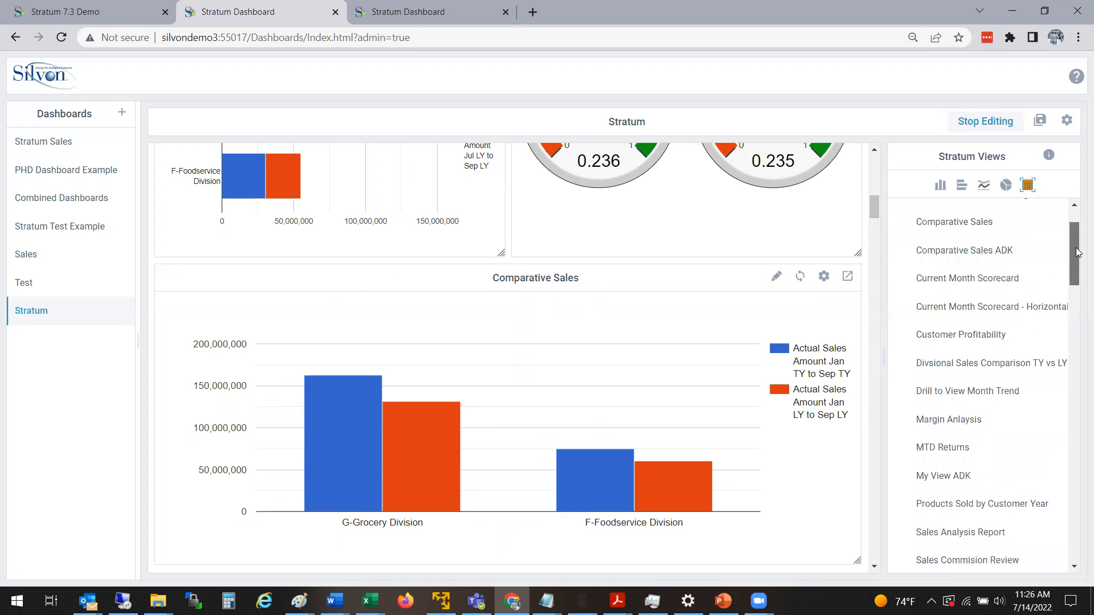
pyautogui.moveTo(969, 222); pyautogui.dragTo(317, 479)
pyautogui.scroll(-5, 877, 216)
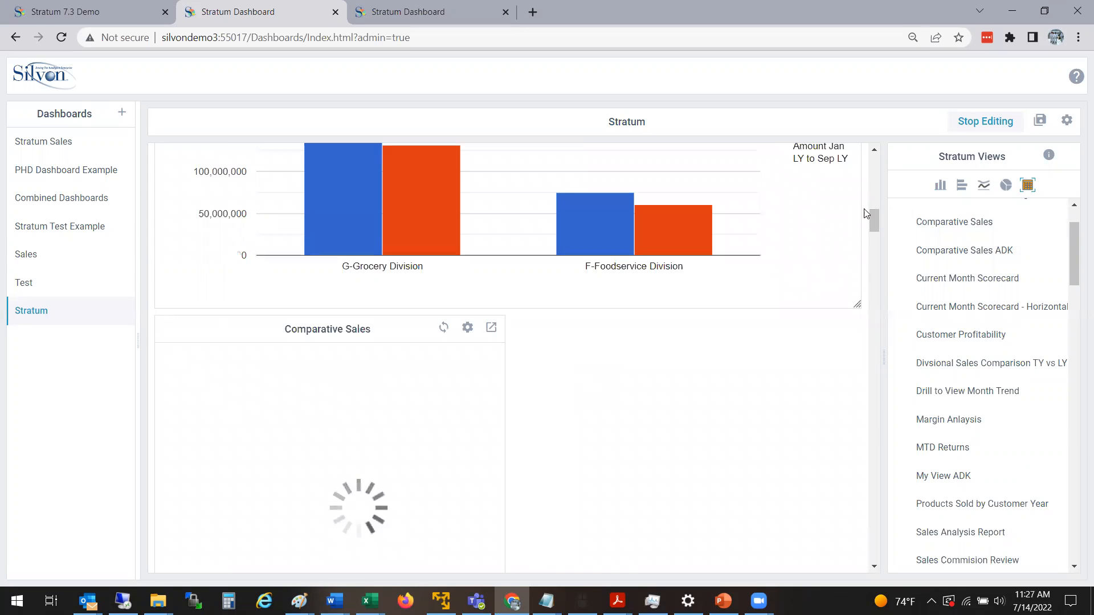
# Widen the Comparative Sales grid to span the full width of the dashboard.
pyautogui.scroll(-3, 876, 216)
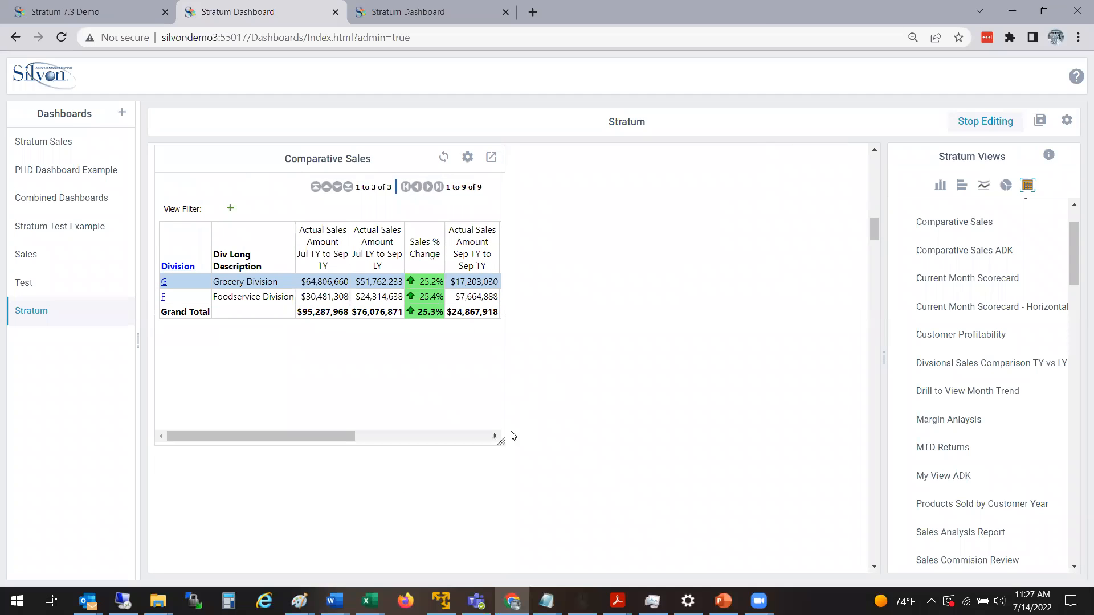
pyautogui.moveTo(500, 441); pyautogui.dragTo(805, 441)
pyautogui.scroll(2, 873, 226)
pyautogui.moveTo(873, 223); pyautogui.dragTo(877, 222)
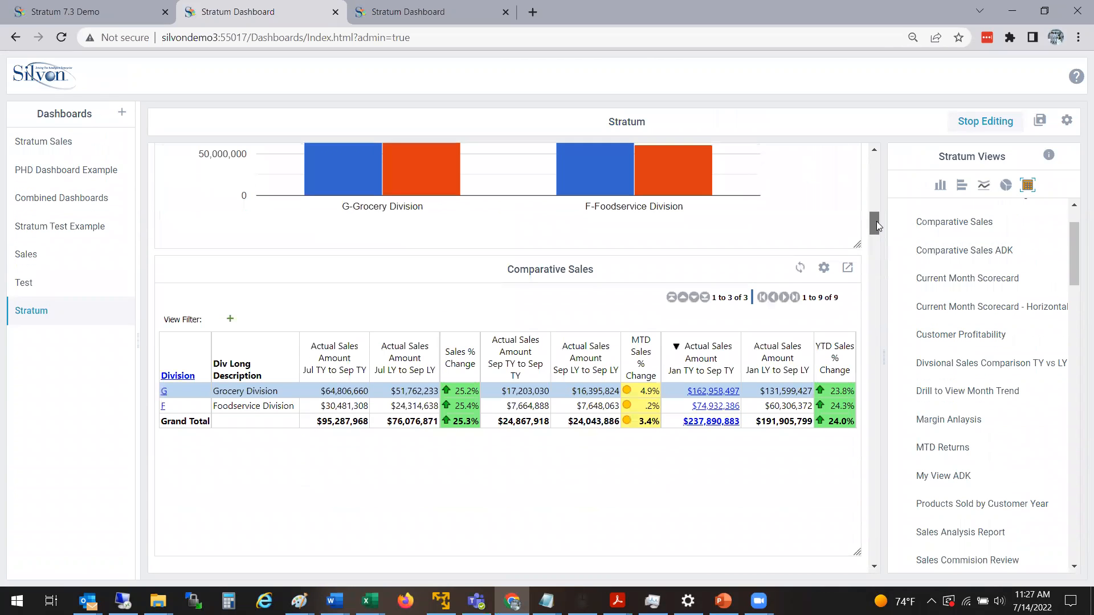
# Review the Comparative Sales grid's widget settings and save them without changing any options.
pyautogui.click(824, 268)
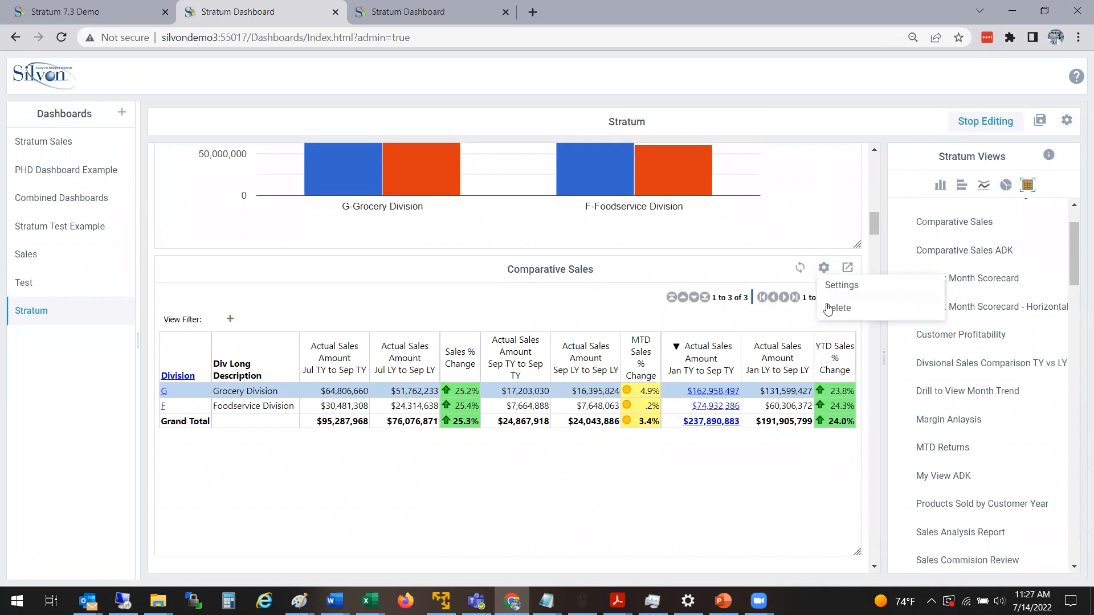
pyautogui.click(841, 286)
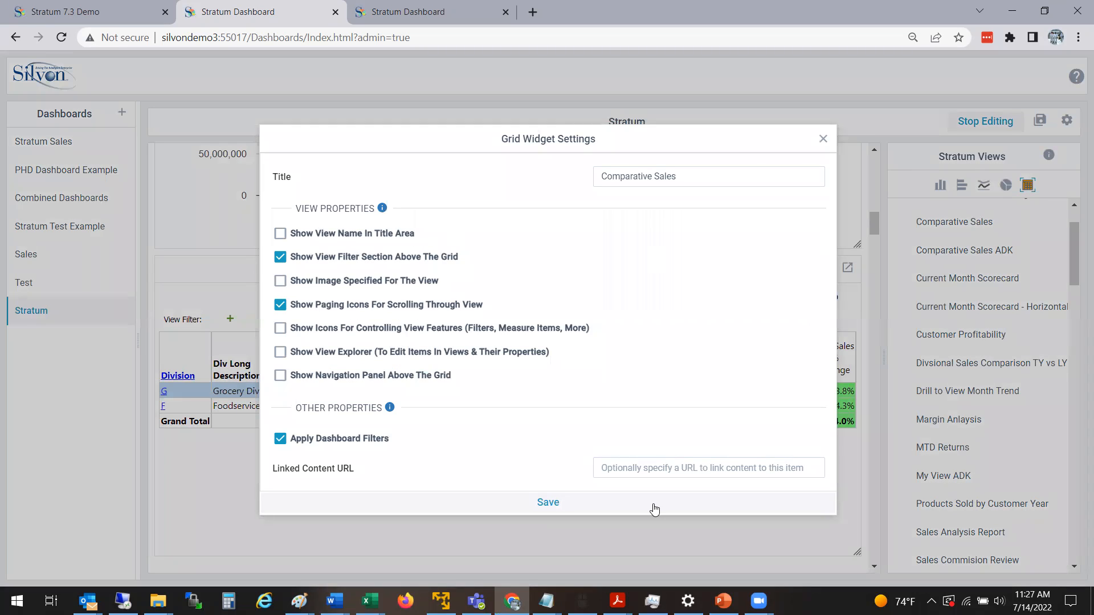
pyautogui.click(558, 510)
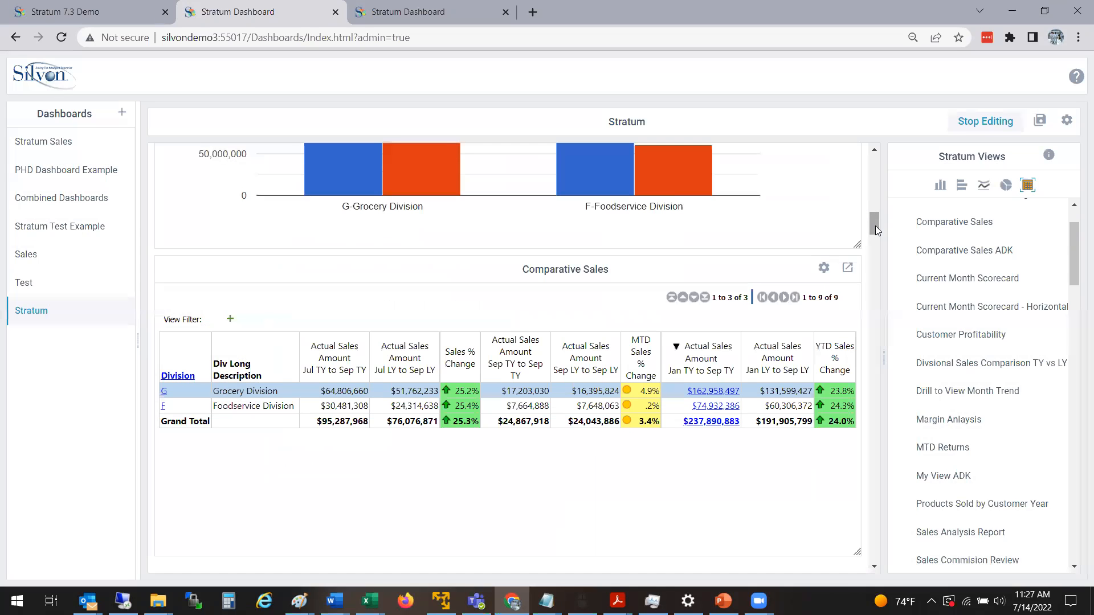
# Check the Margin Anlaysis gauge chart's type options and data selection, cancelling out of both.
pyautogui.moveTo(876, 225)
pyautogui.mouseDown()
pyautogui.moveTo(878, 174)
pyautogui.moveTo(880, 205)
pyautogui.mouseUp()
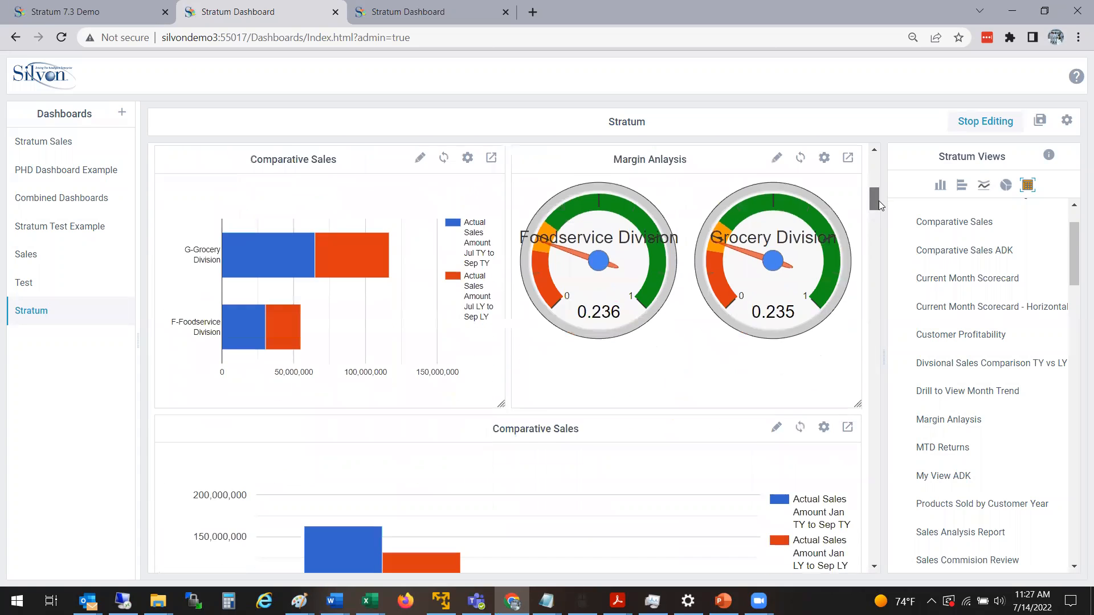
pyautogui.scroll(1, 878, 199)
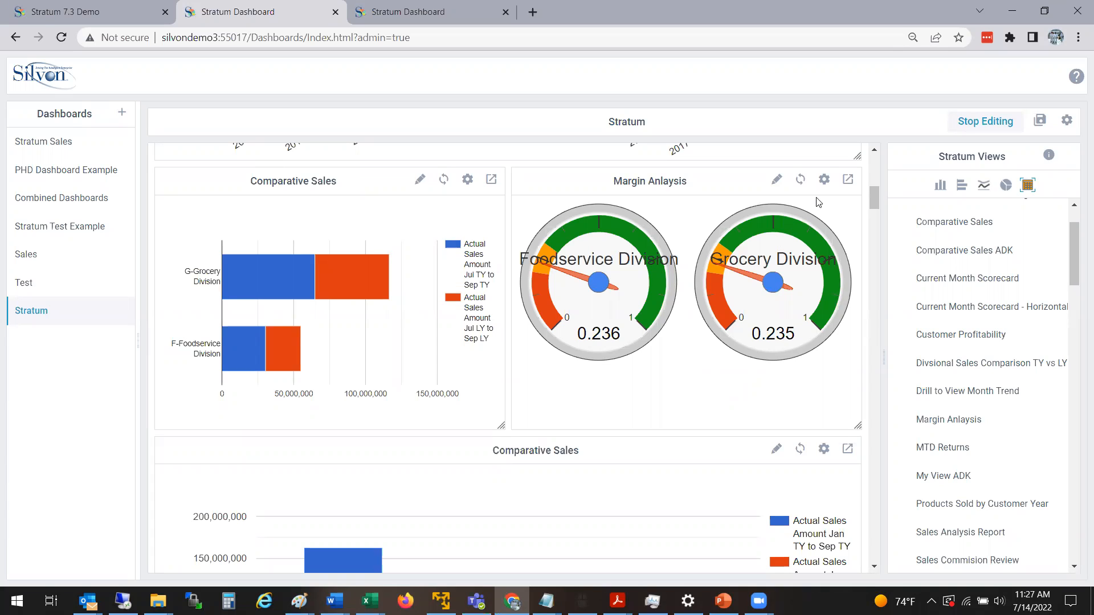
pyautogui.click(775, 181)
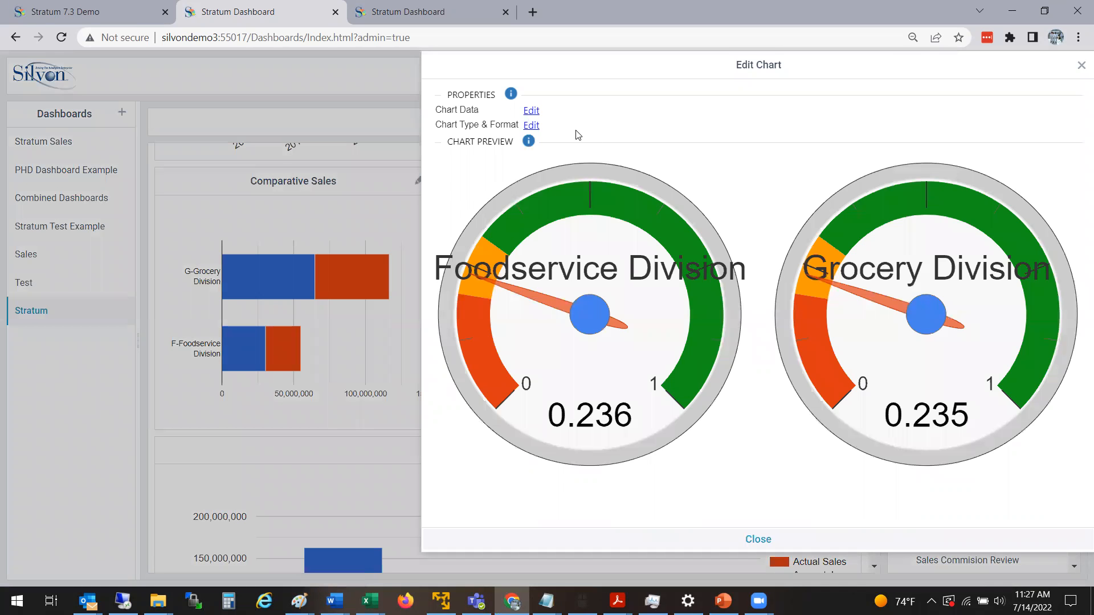
pyautogui.click(533, 126)
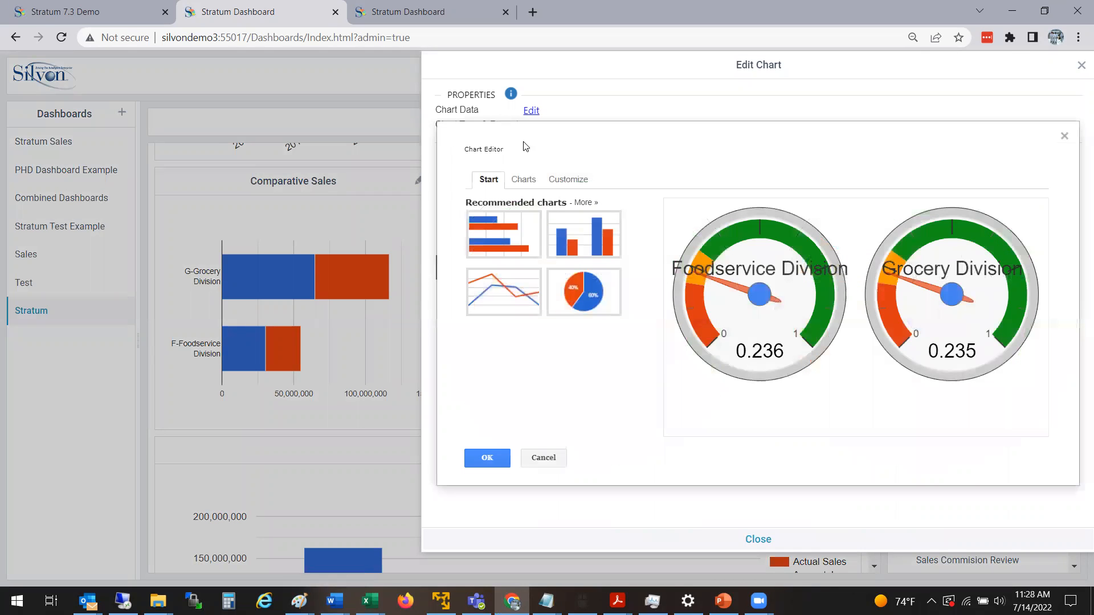
pyautogui.click(566, 463)
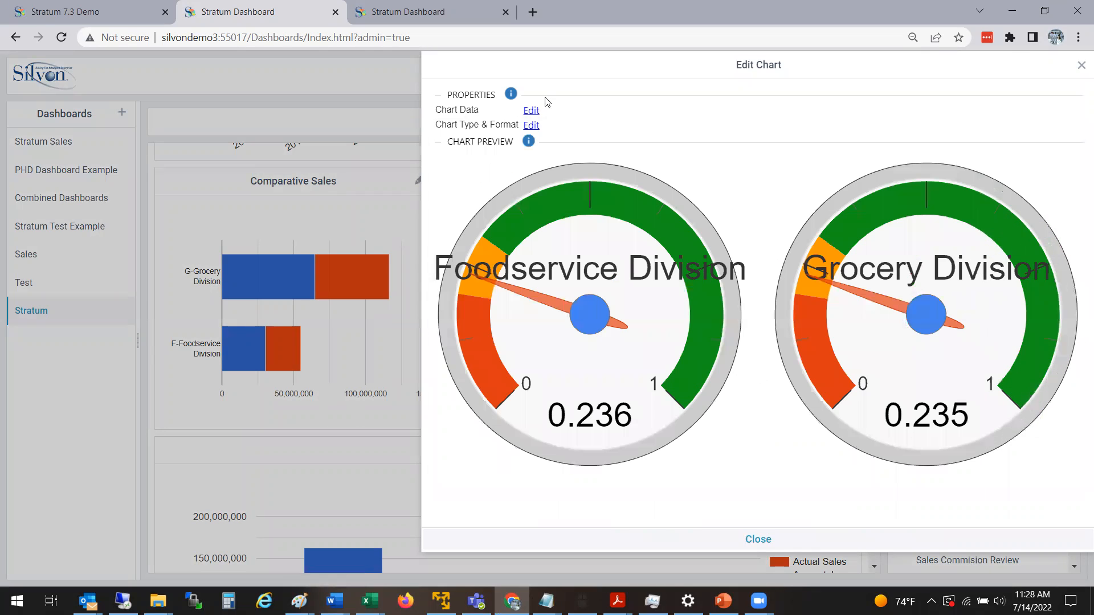
pyautogui.click(529, 117)
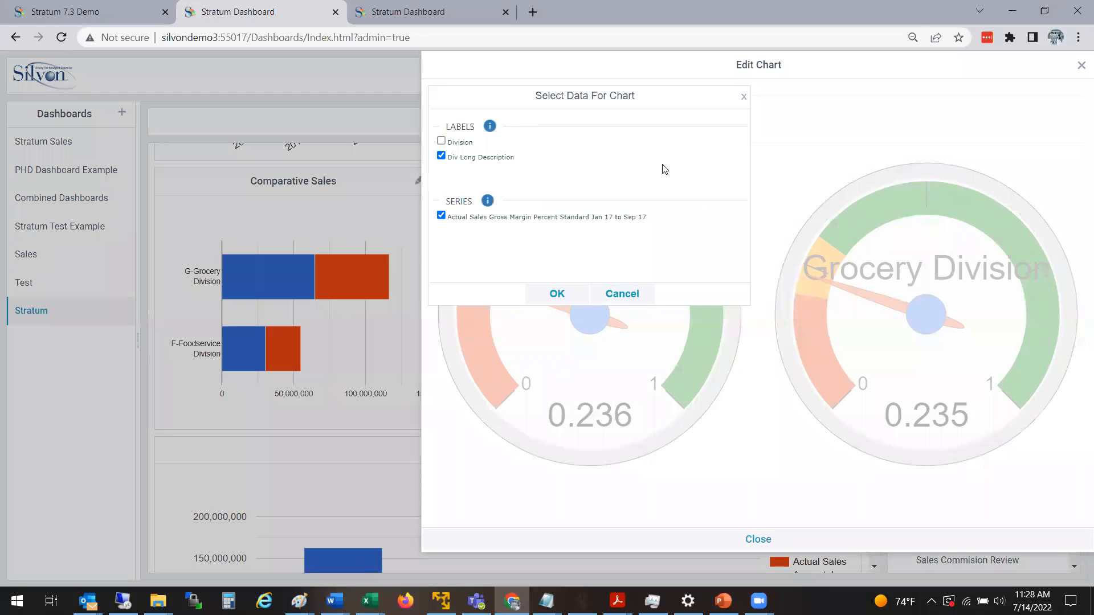
pyautogui.click(645, 300)
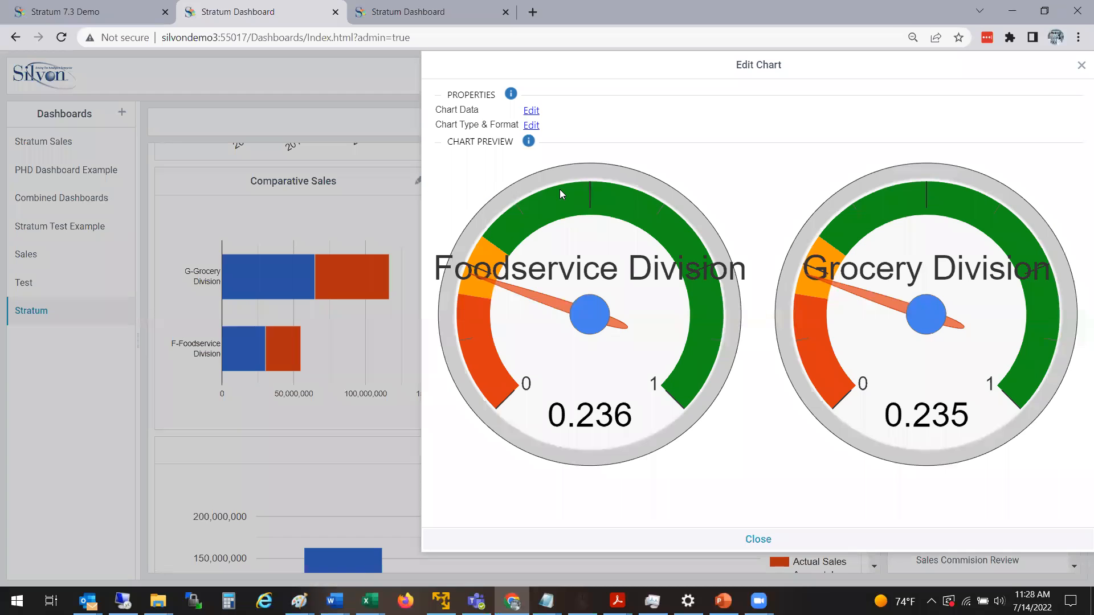
# Customize the Margin Anlaysis gauge's colored ranges with a green minimum of .7 and an orange maximum of .7.
pyautogui.click(531, 126)
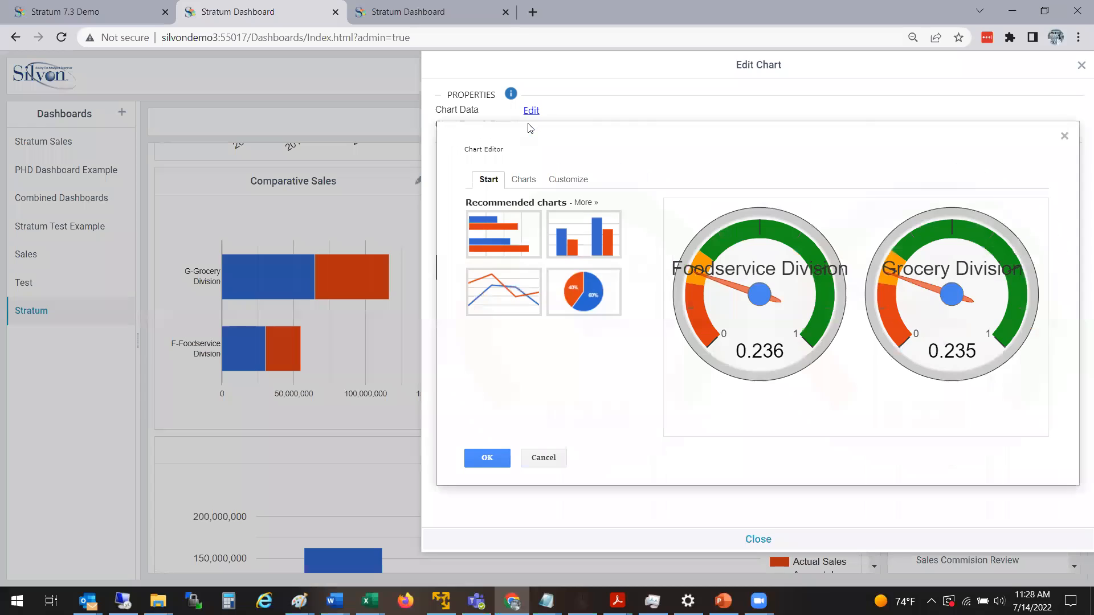
pyautogui.click(572, 182)
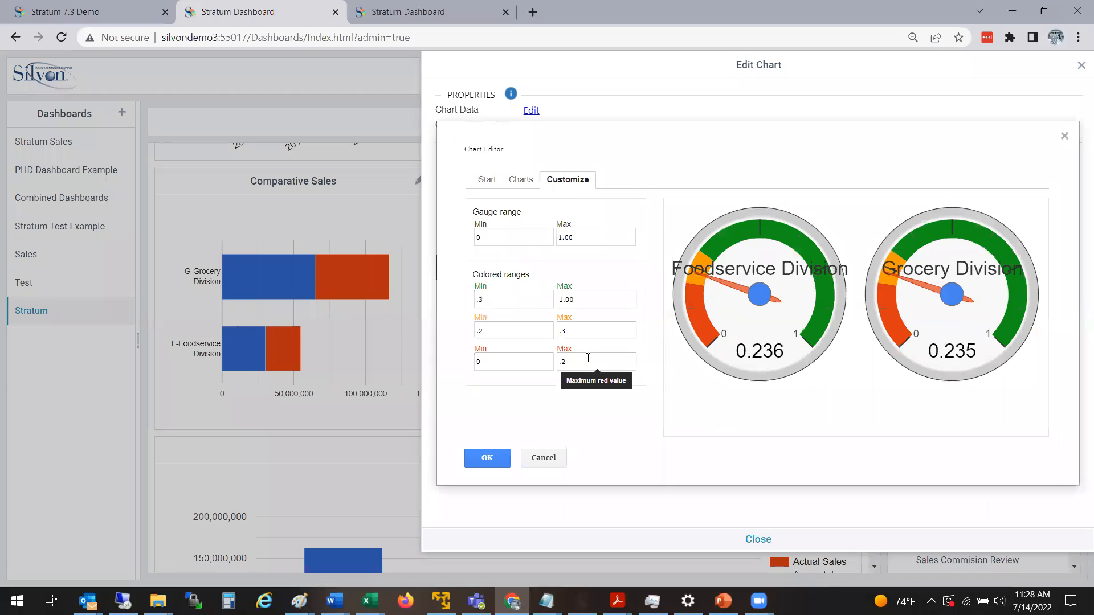
pyautogui.click(514, 301)
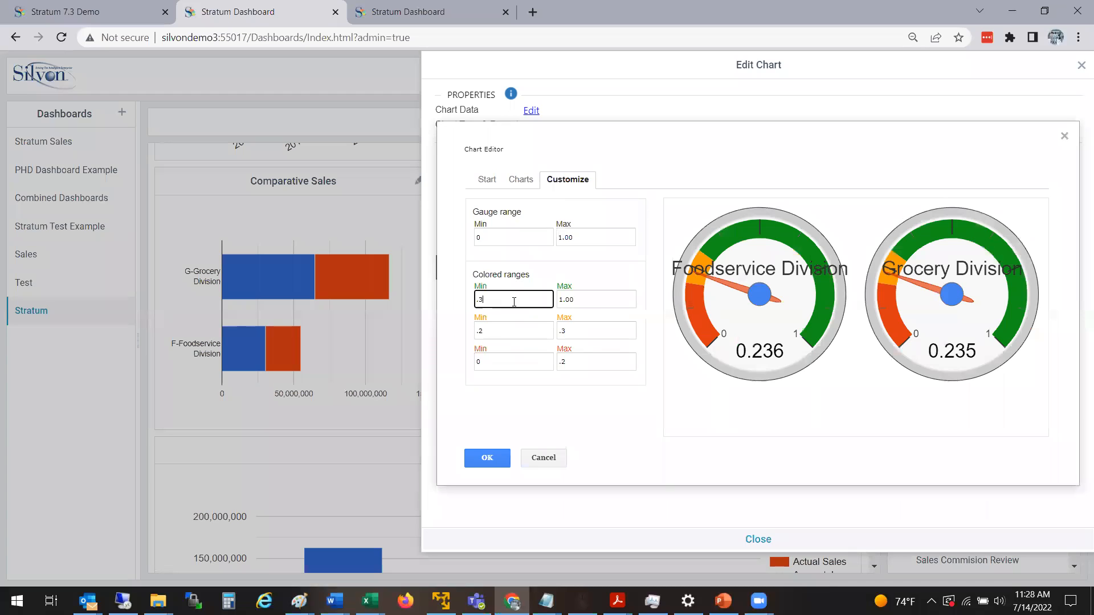
pyautogui.write('7')
pyautogui.click(602, 338)
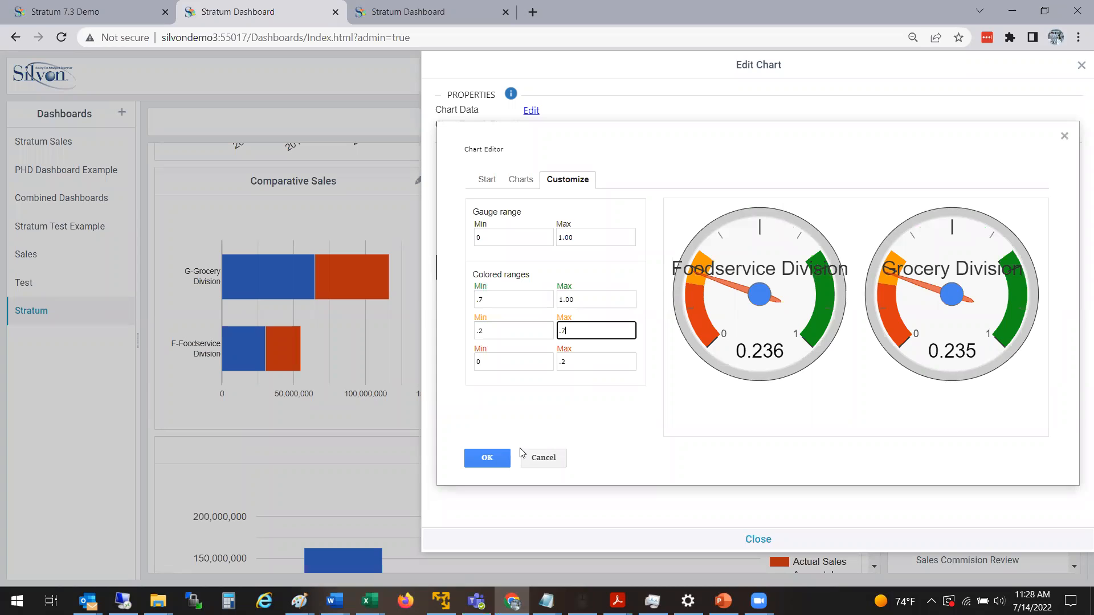
pyautogui.press('Tab')
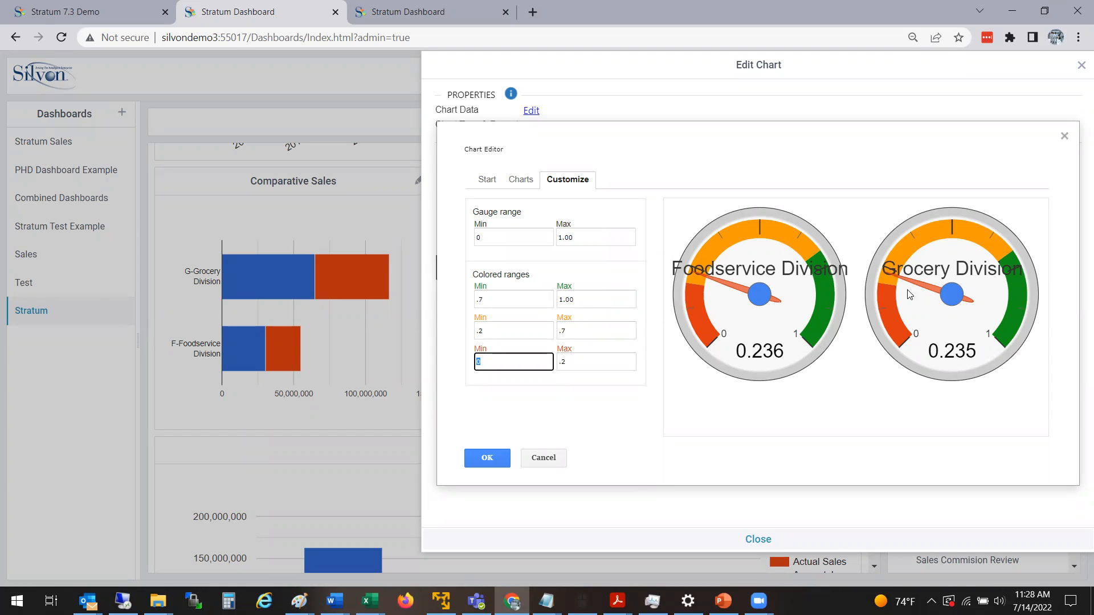
pyautogui.click(570, 394)
pyautogui.click(589, 365)
pyautogui.click(621, 398)
# Set the gauge's green range minimum to .5 and its orange range maximum to .5.
pyautogui.click(565, 331)
pyautogui.press('BackSpace')
pyautogui.press('BackSpace')
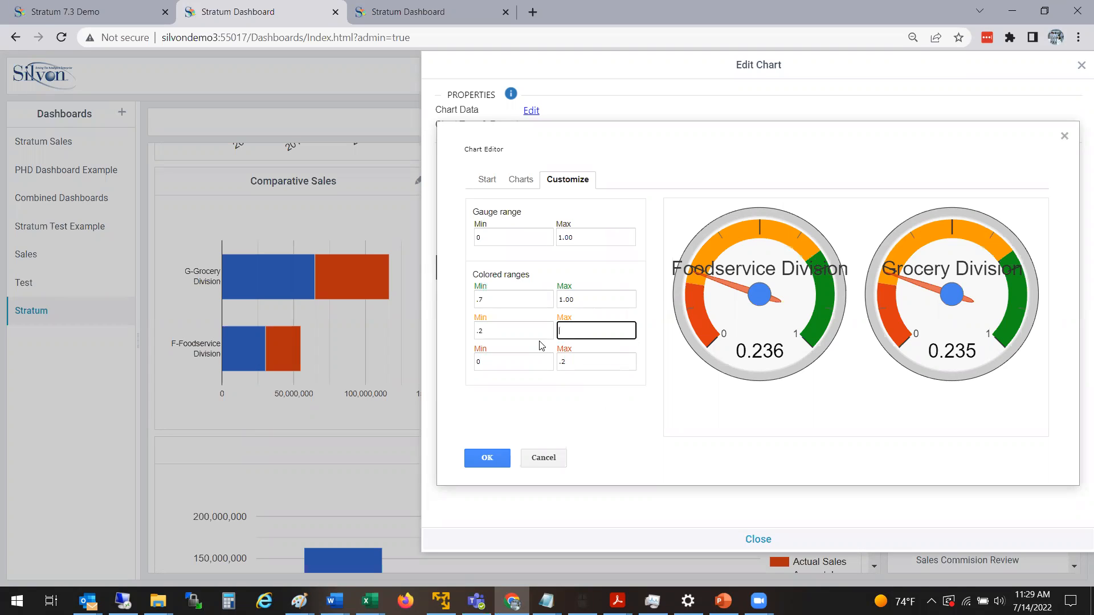
pyautogui.click(506, 302)
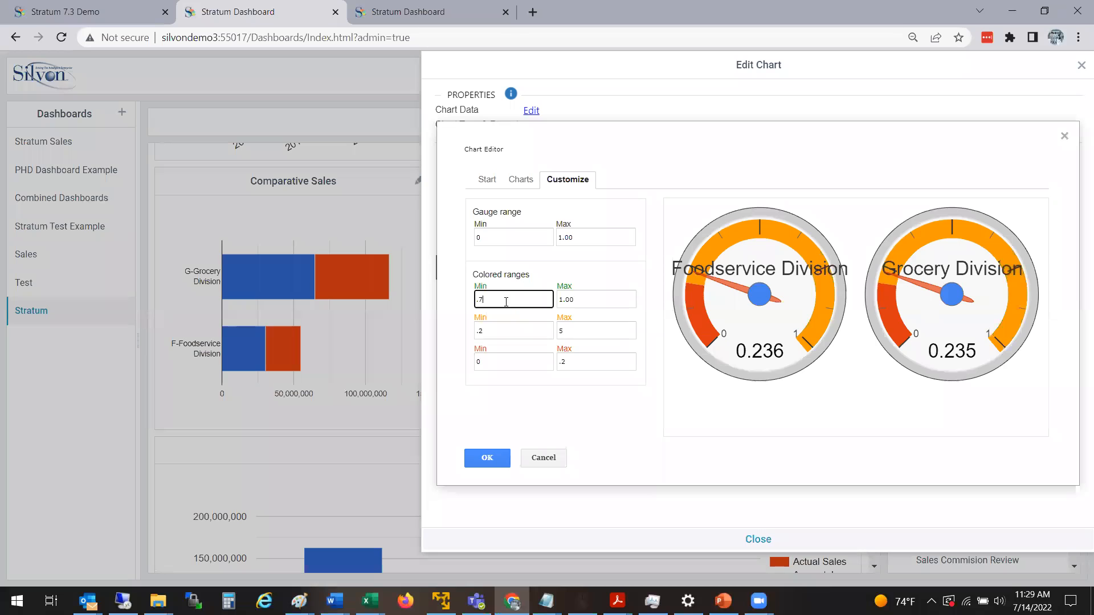
pyautogui.write('4')
pyautogui.press('Tab')
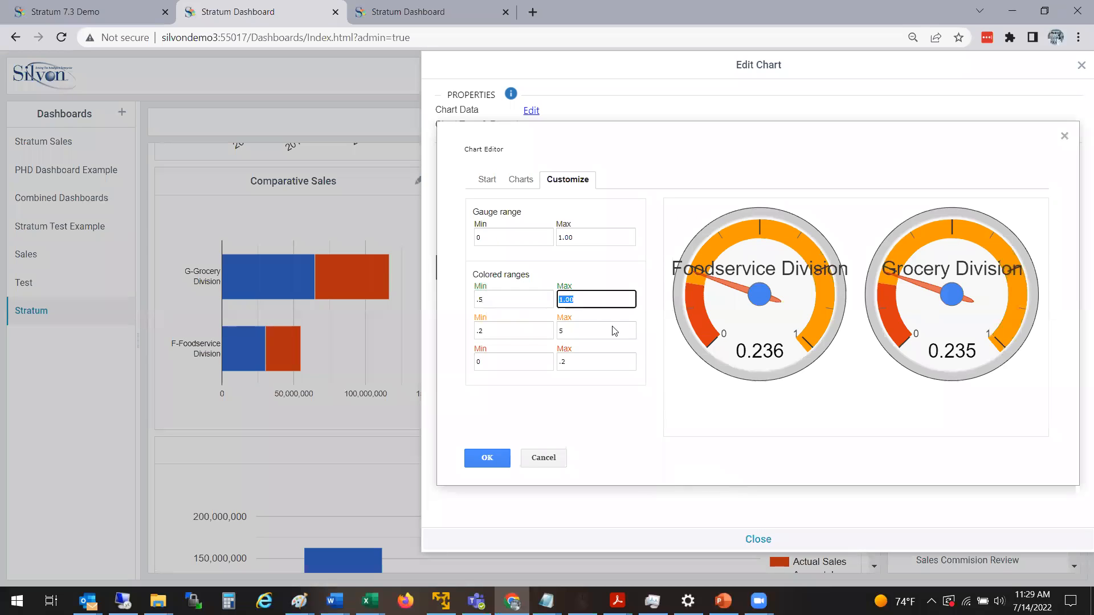
pyautogui.click(583, 329)
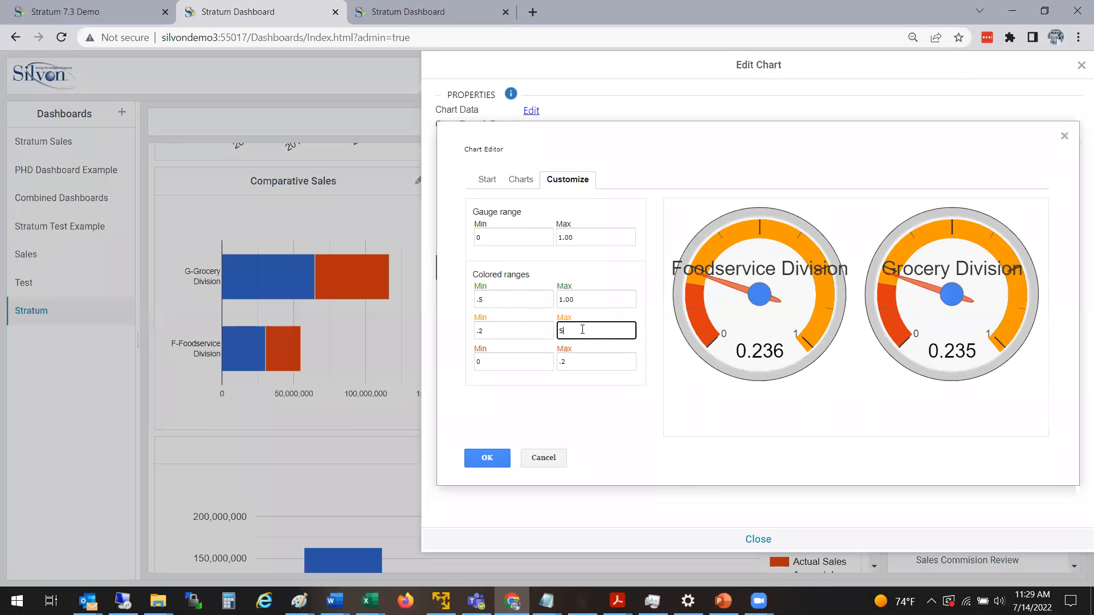
pyautogui.write('.5')
pyautogui.press('Tab')
pyautogui.click(665, 453)
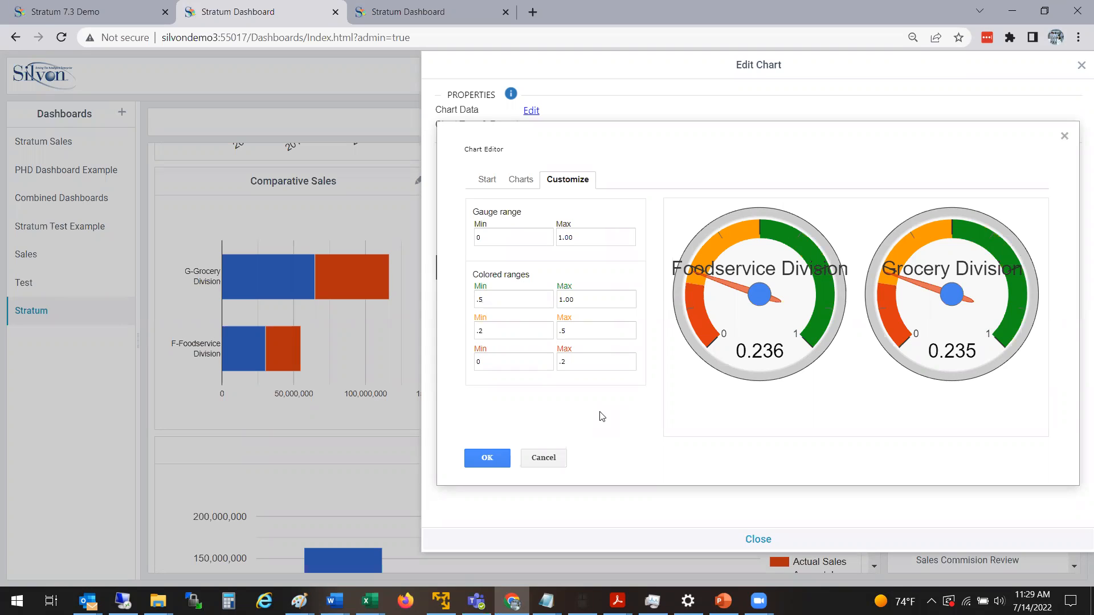
# Set the gauge's green minimum and orange maximum to .4, apply the chart format and close the chart settings.
pyautogui.click(580, 332)
pyautogui.click(518, 304)
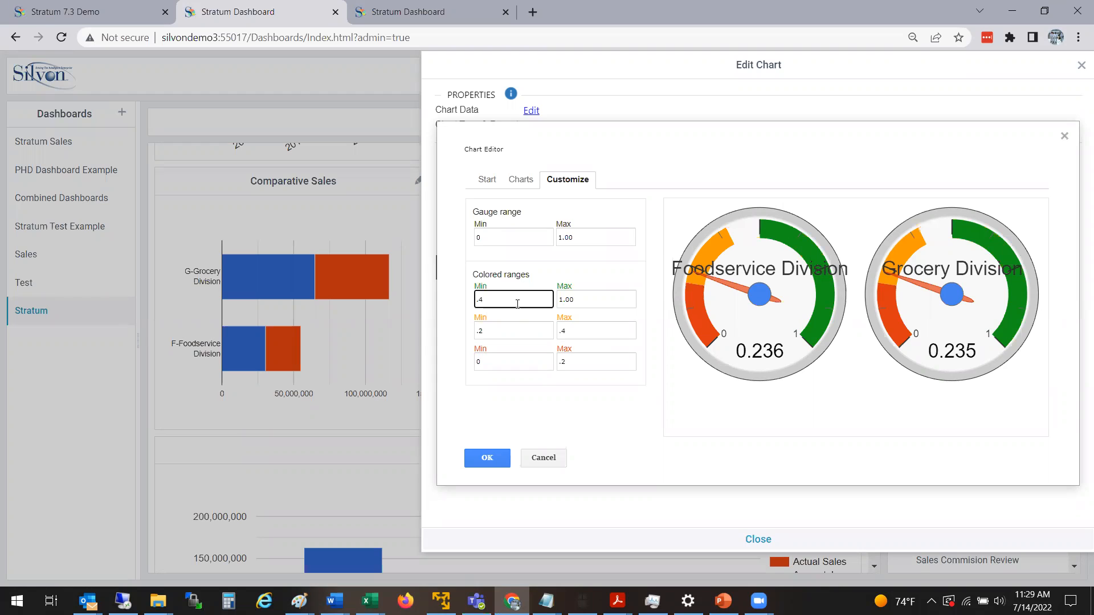
pyautogui.click(579, 330)
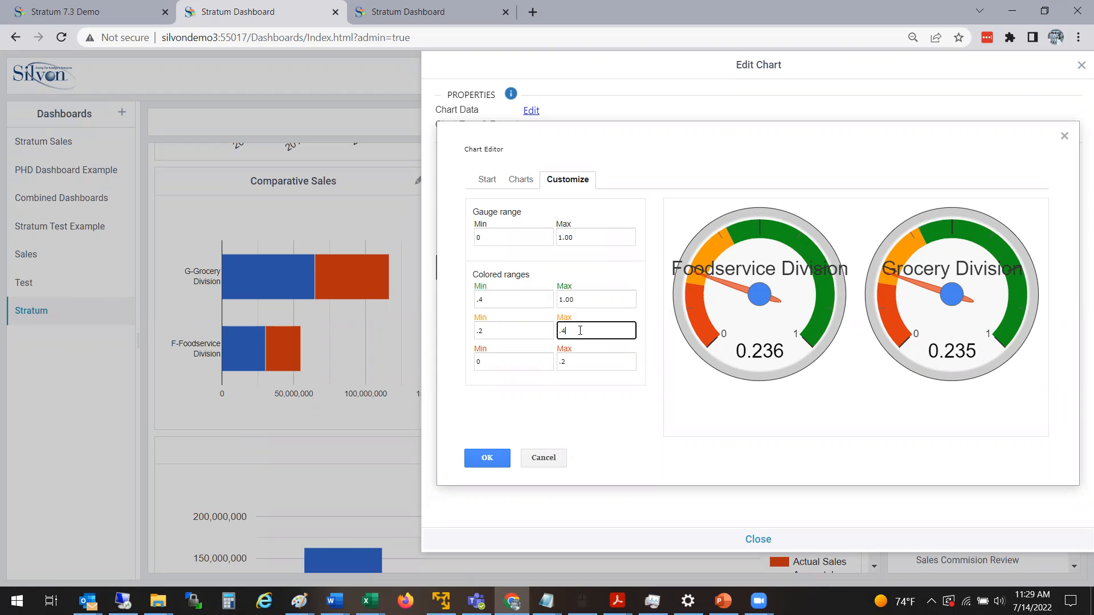
pyautogui.click(489, 458)
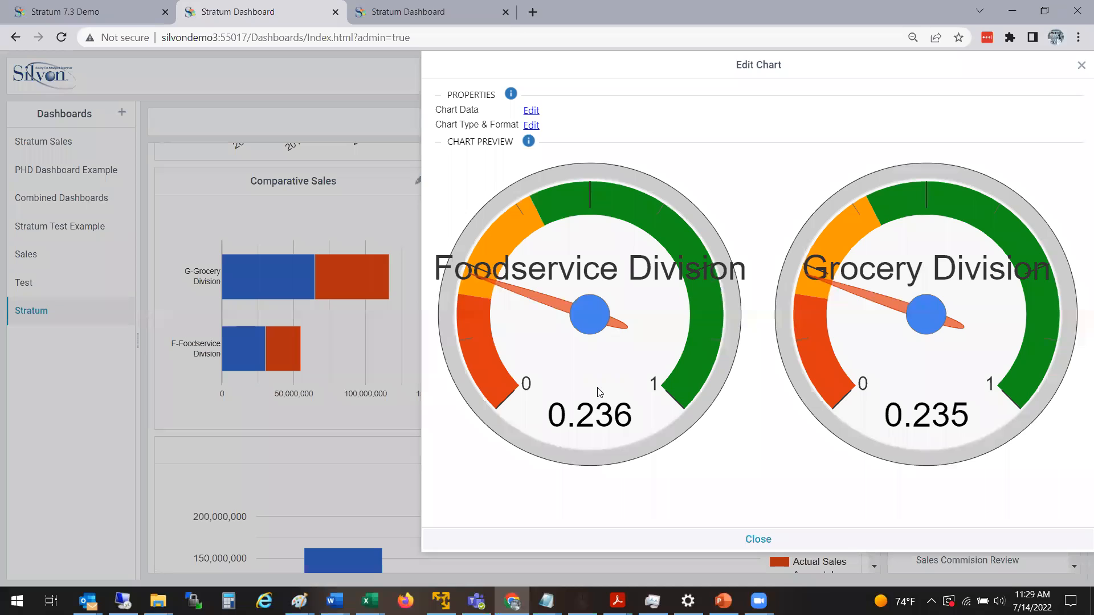
pyautogui.click(759, 551)
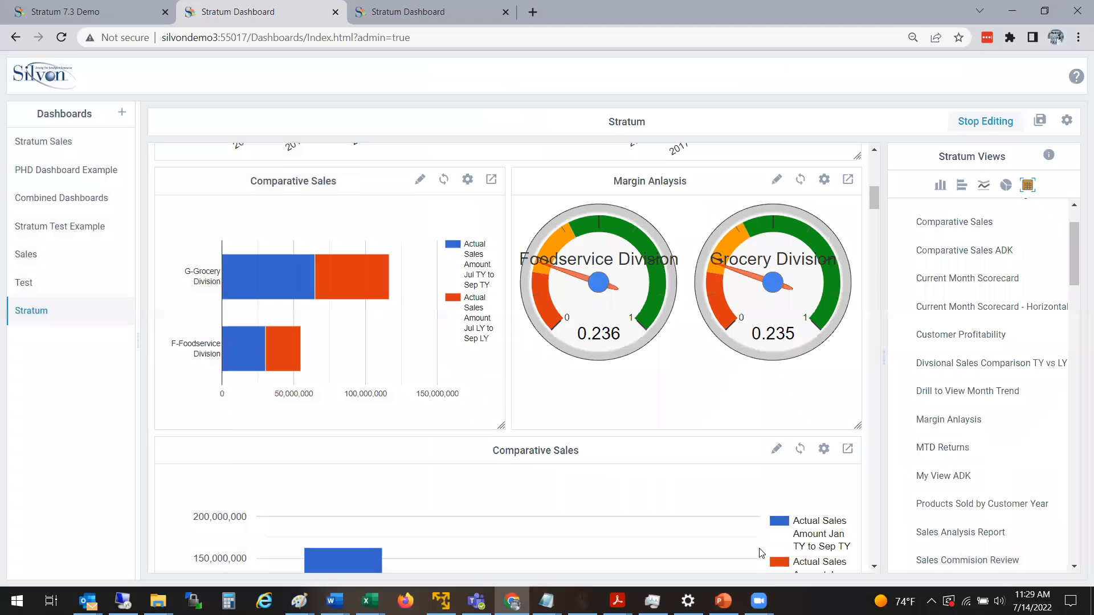
# Open the Margin Anlaysis gauge's view in a new tab, drill all divisions down to product brand, and close the view.
pyautogui.click(847, 181)
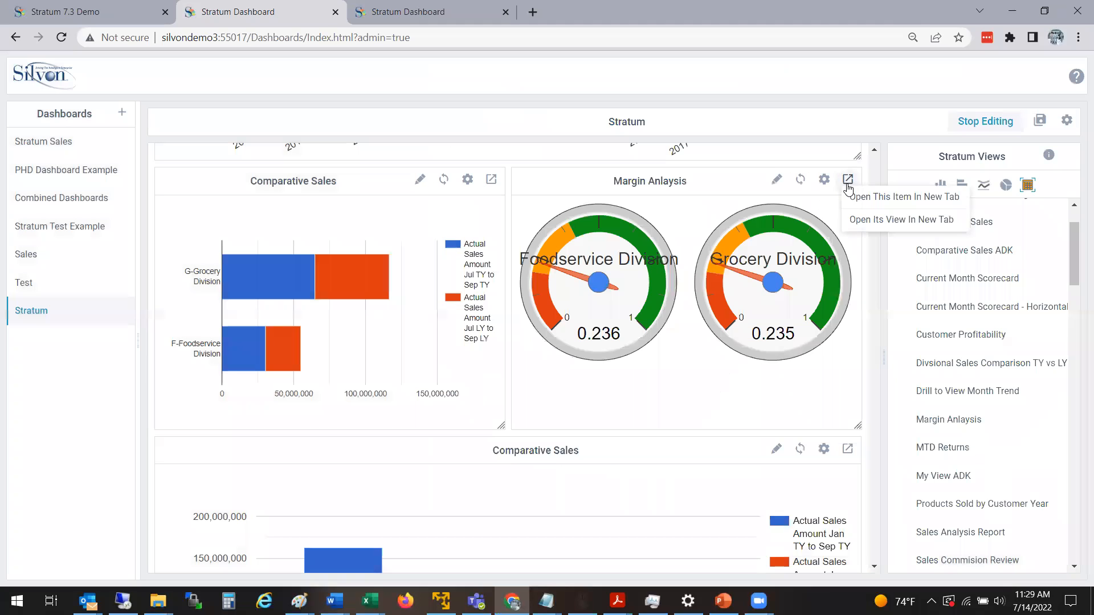
pyautogui.click(856, 223)
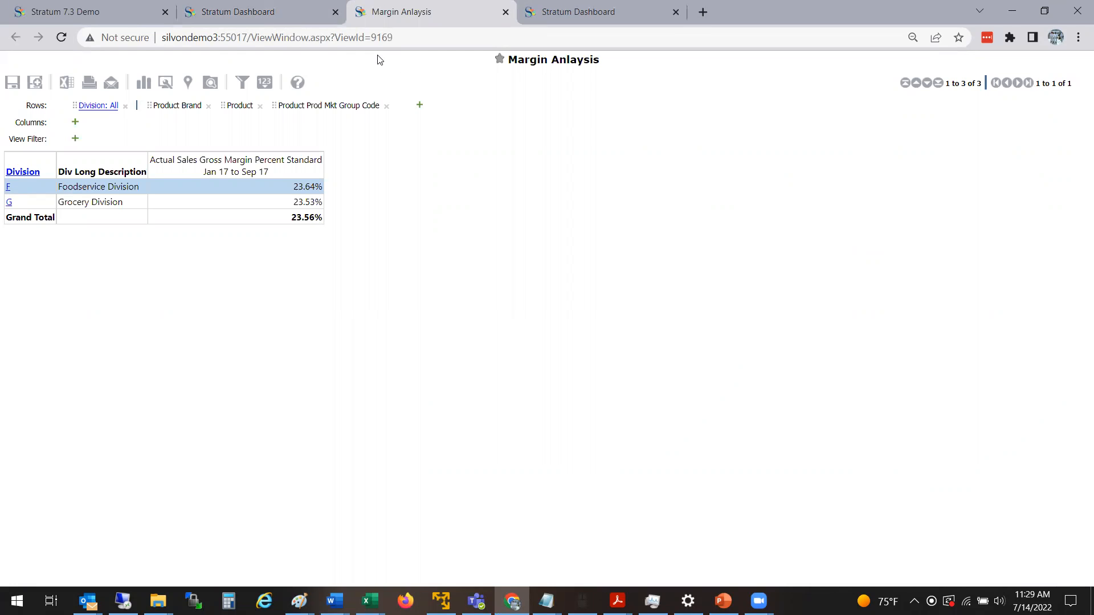
pyautogui.click(29, 172)
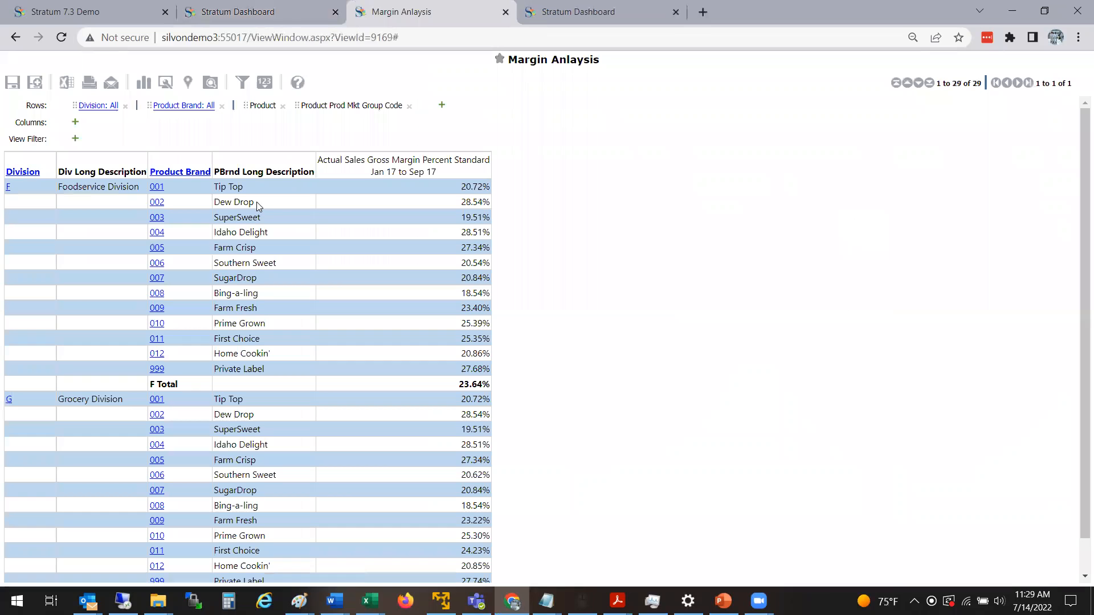
pyautogui.scroll(-1, 1077, 165)
pyautogui.scroll(1, 1077, 142)
pyautogui.click(506, 11)
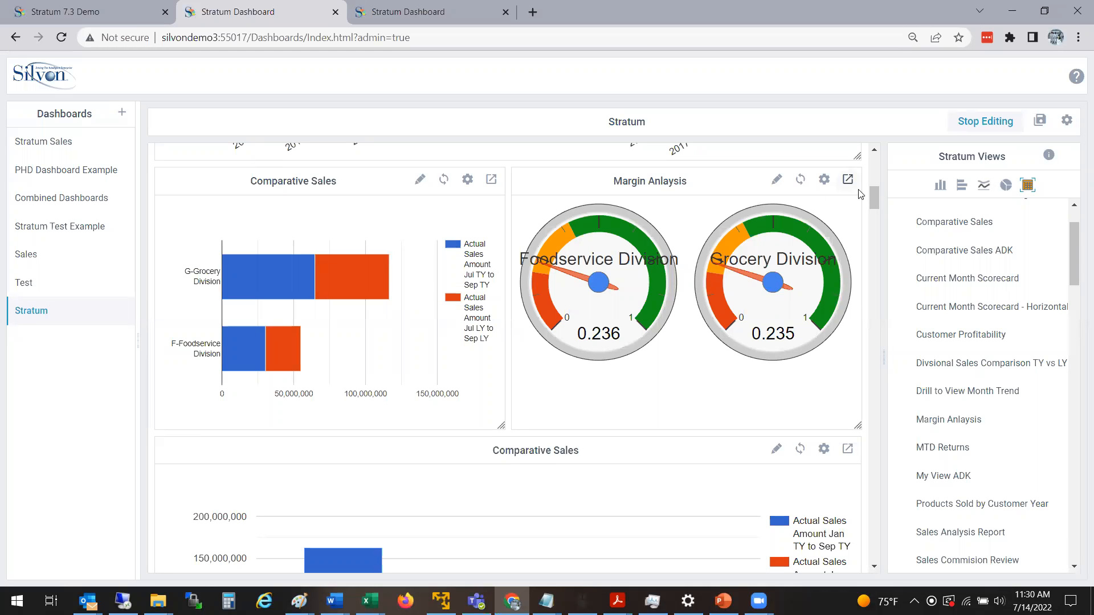
# Return to the start of the Stratum dashboard and stop editing it.
pyautogui.moveTo(874, 195); pyautogui.dragTo(876, 160)
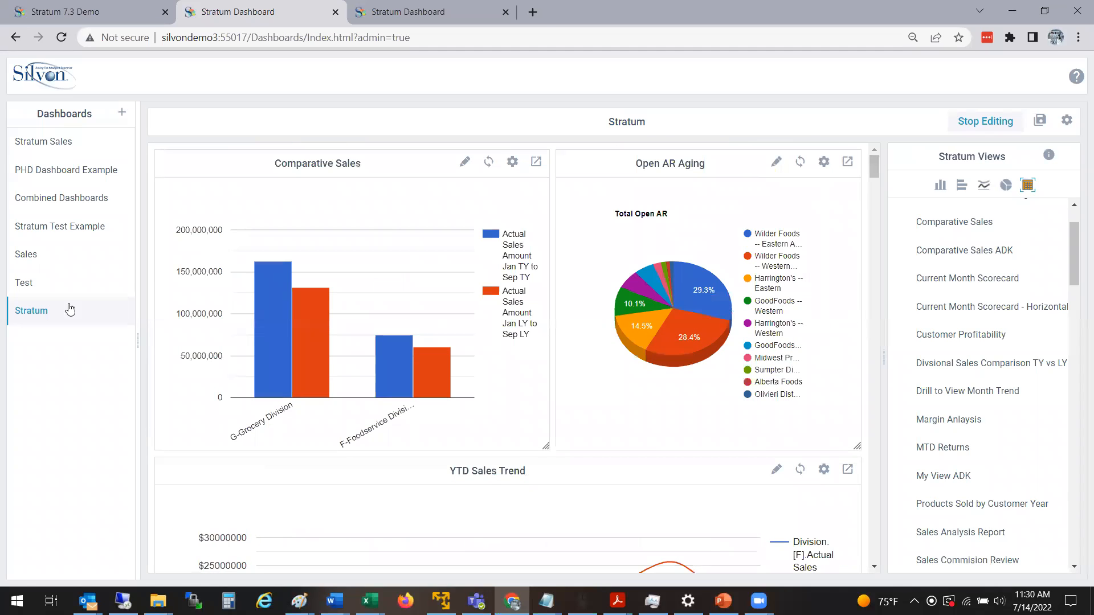
pyautogui.rightClick(49, 310)
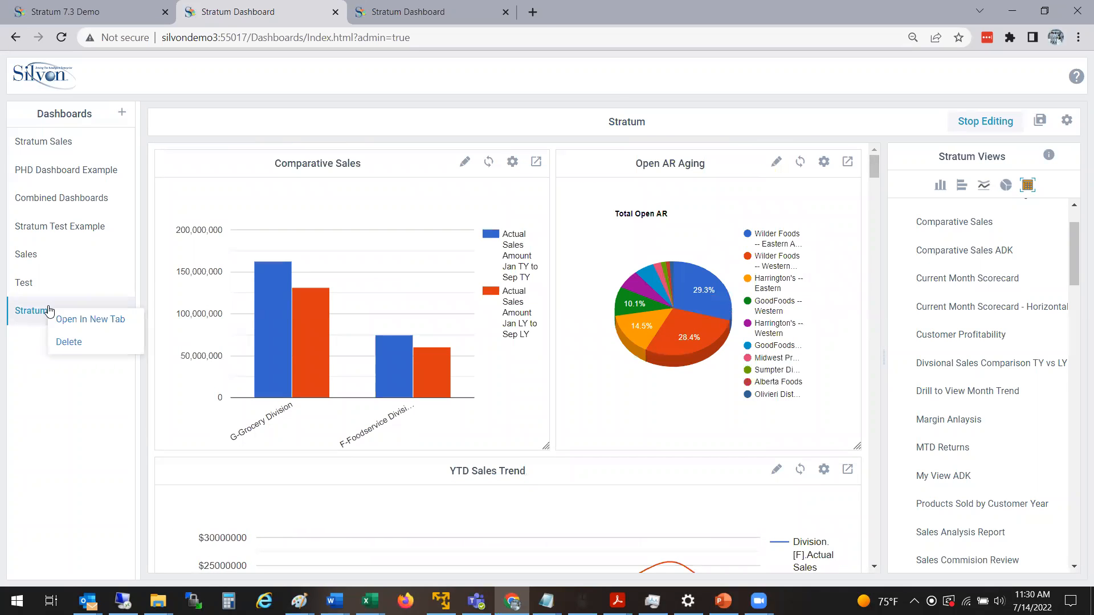
pyautogui.click(675, 125)
pyautogui.click(972, 119)
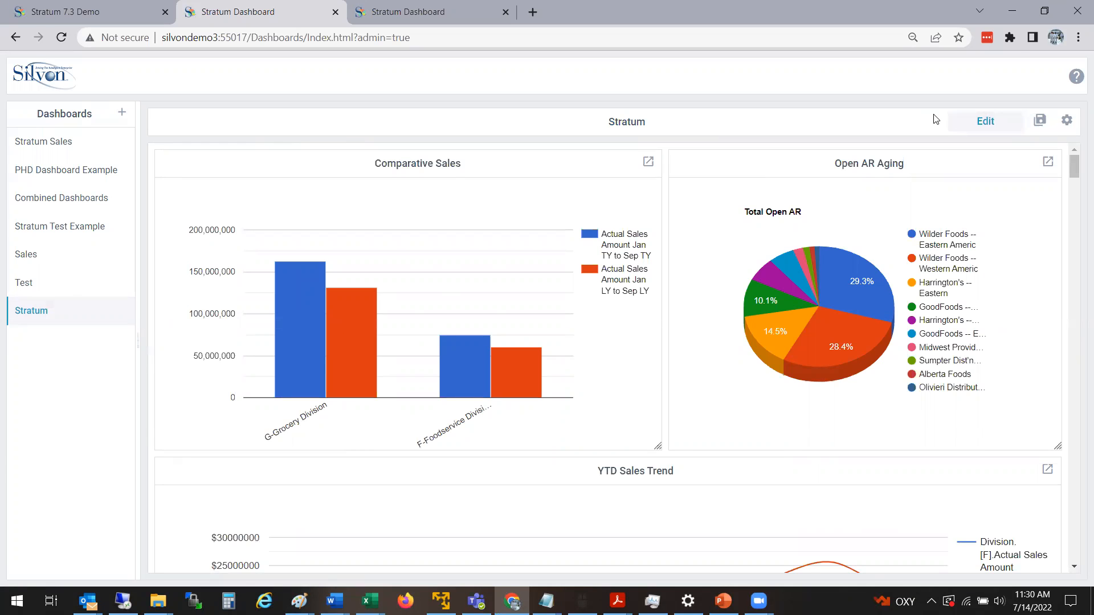
# Open the Stratum dashboard in a new browser tab from the dashboards list.
pyautogui.moveTo(1074, 173)
pyautogui.mouseDown()
pyautogui.moveTo(1076, 185)
pyautogui.moveTo(1077, 167)
pyautogui.mouseUp()
pyautogui.rightClick(97, 321)
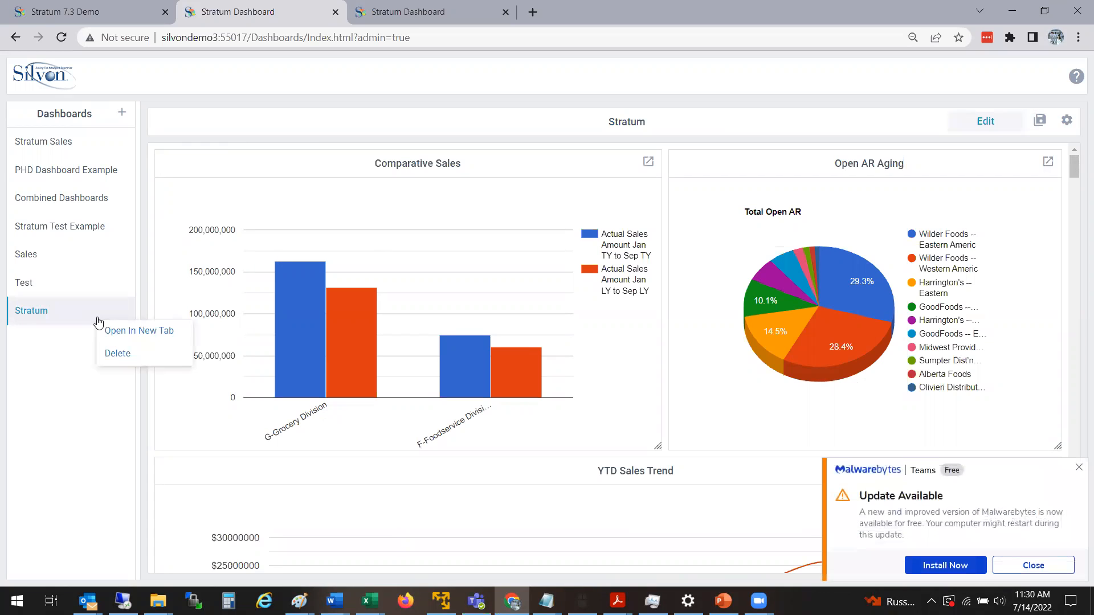
pyautogui.click(129, 331)
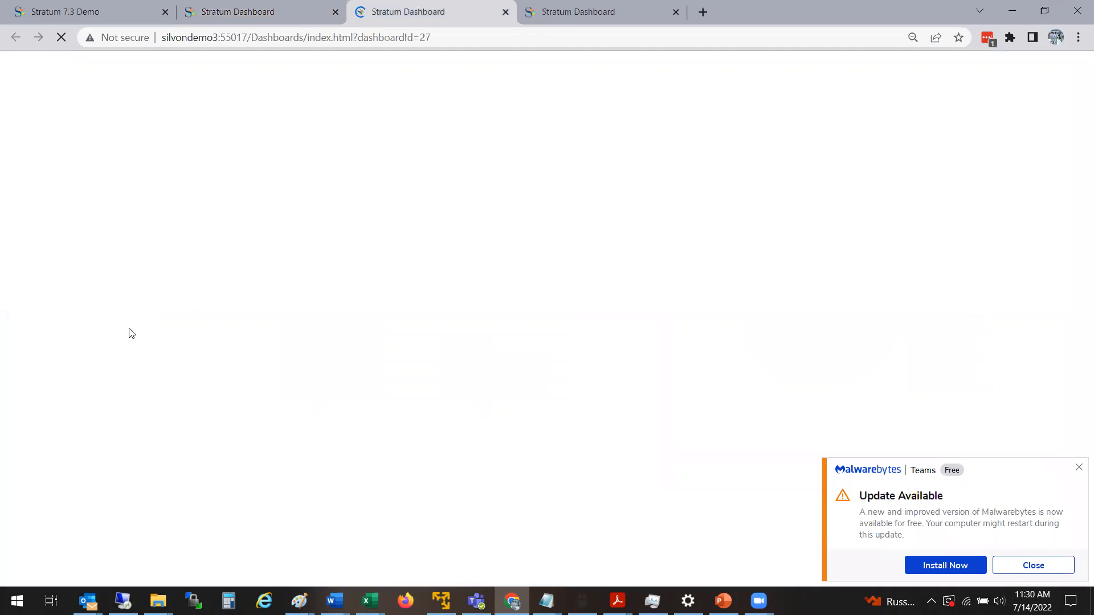
# Dismiss the Malwarebytes update notification and highlight the web address of the separately opened Stratum dashboard.
pyautogui.click(1034, 572)
pyautogui.moveTo(1078, 131)
pyautogui.mouseDown()
pyautogui.moveTo(1079, 195)
pyautogui.moveTo(1078, 127)
pyautogui.mouseUp()
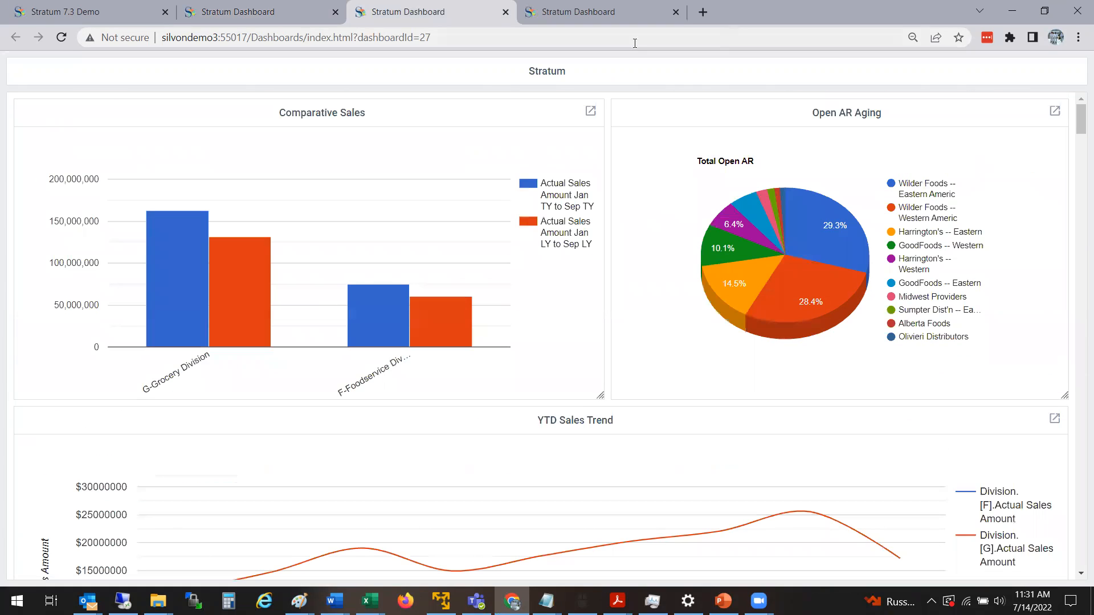
pyautogui.click(474, 35)
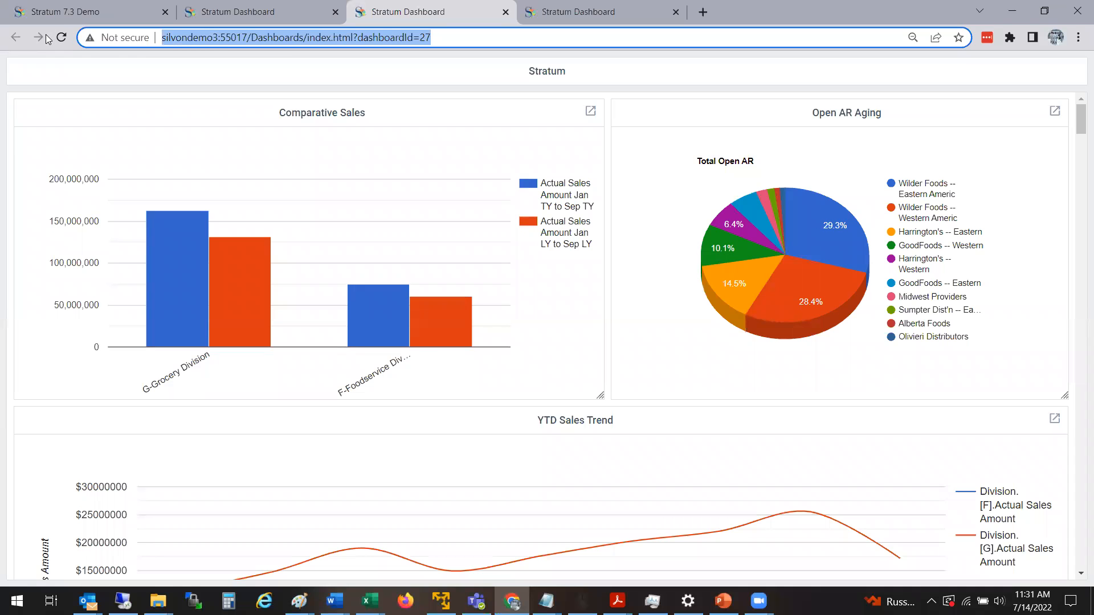
# Open the application settings in the Stratum 7.3 Demo tab and examine the Global Home Page address.
pyautogui.click(86, 11)
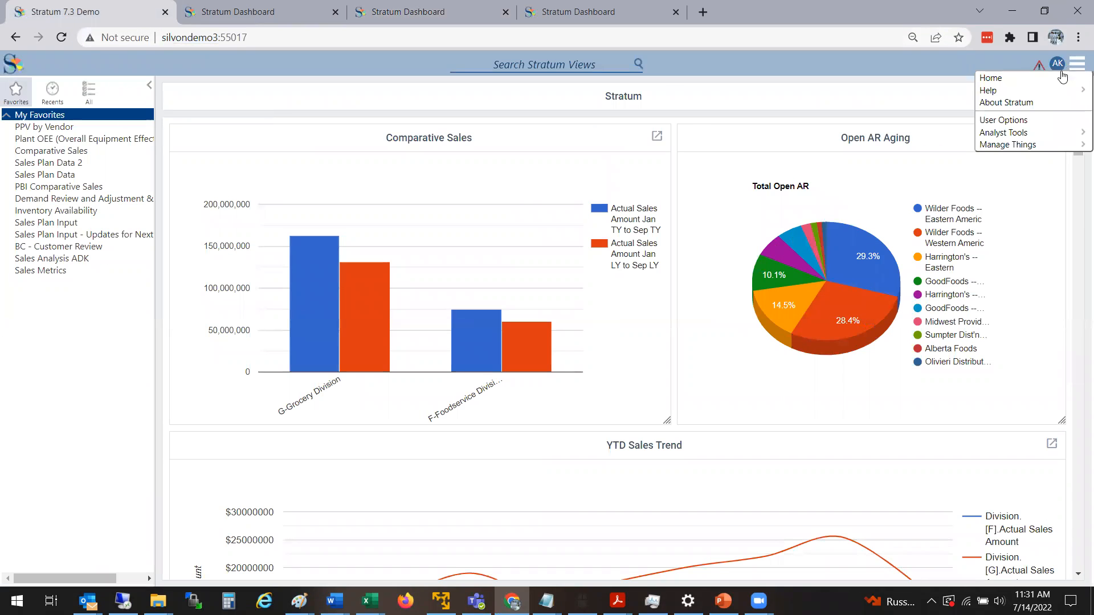
pyautogui.moveTo(1078, 70)
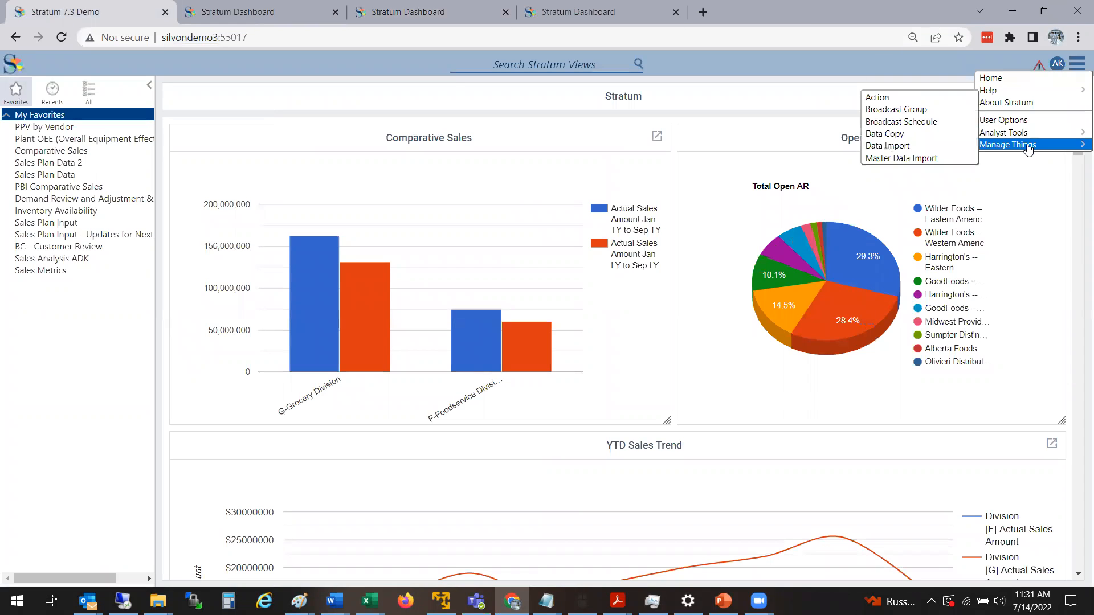
pyautogui.moveTo(1034, 146)
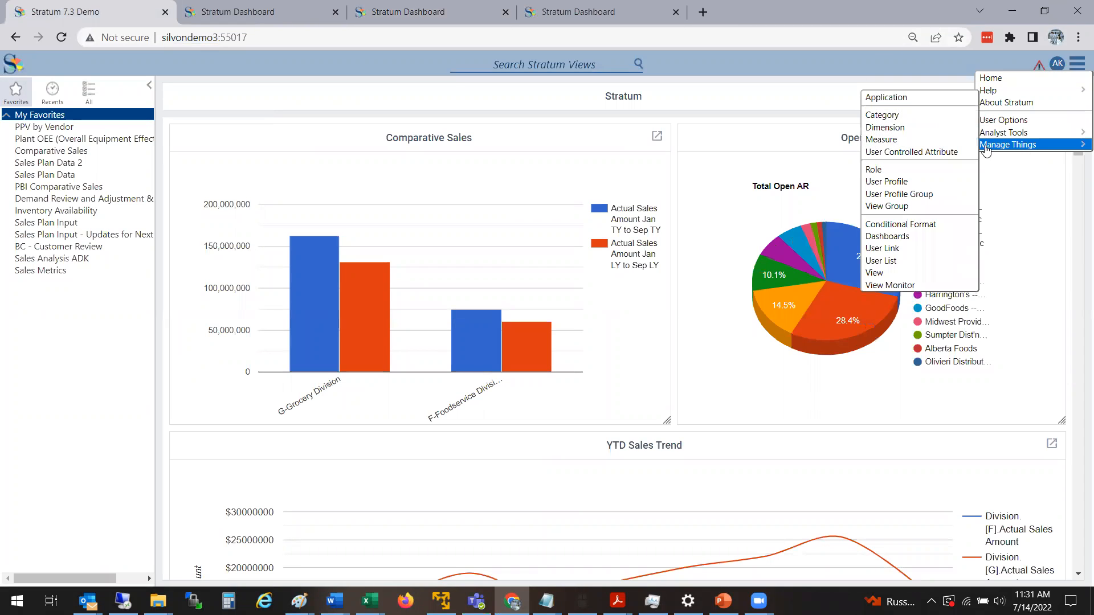
pyautogui.click(887, 98)
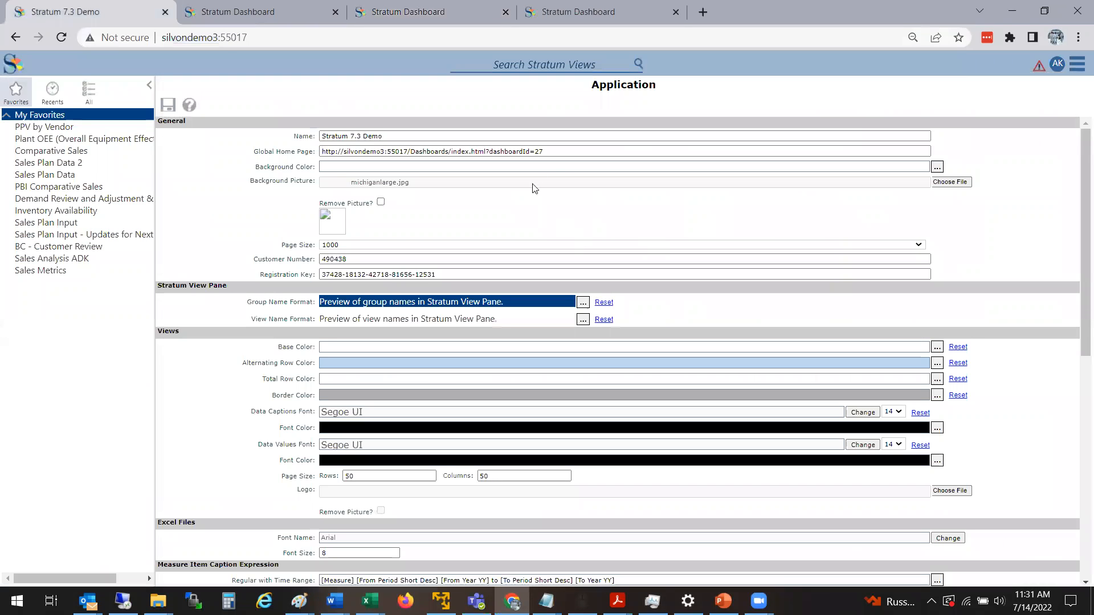
pyautogui.moveTo(440, 178); pyautogui.dragTo(298, 185)
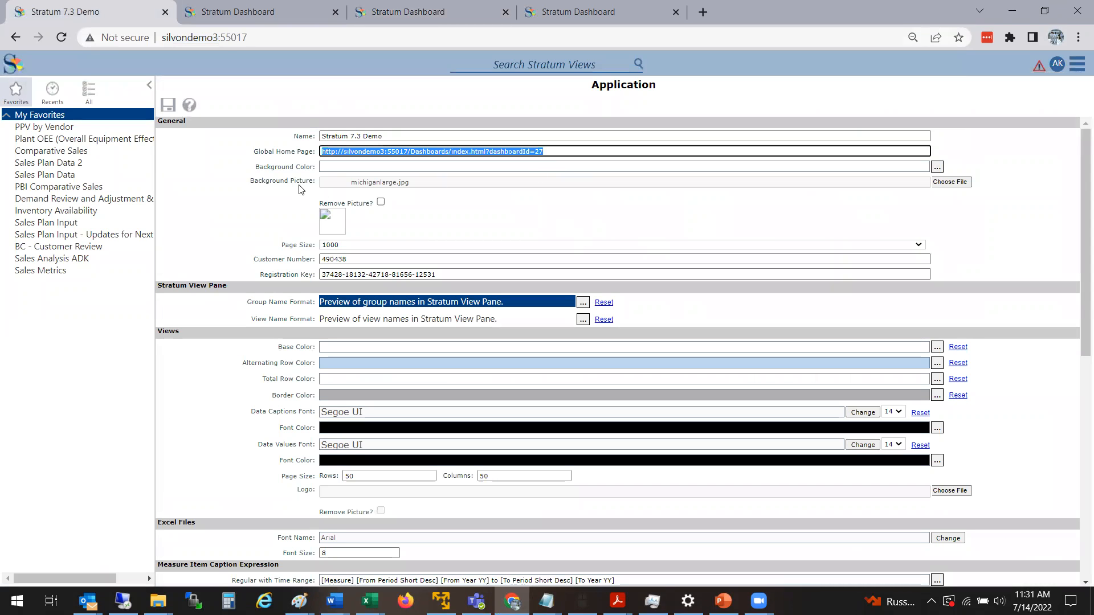
pyautogui.click(275, 160)
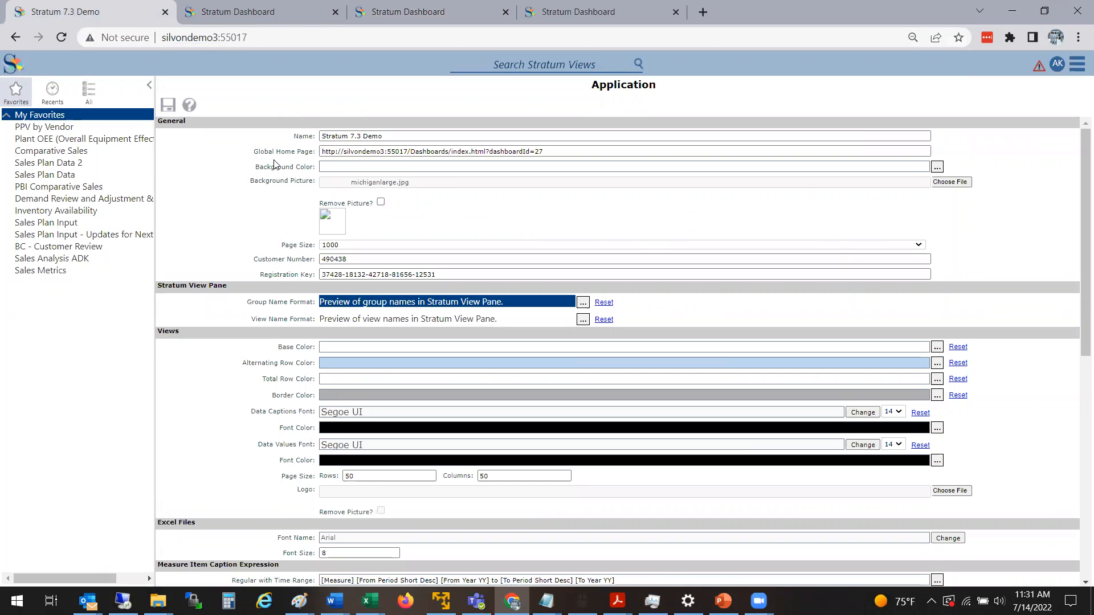
# Open the FCB Demo Group user profile group, enable its home page override, and return to the home page without saving.
pyautogui.click(1075, 65)
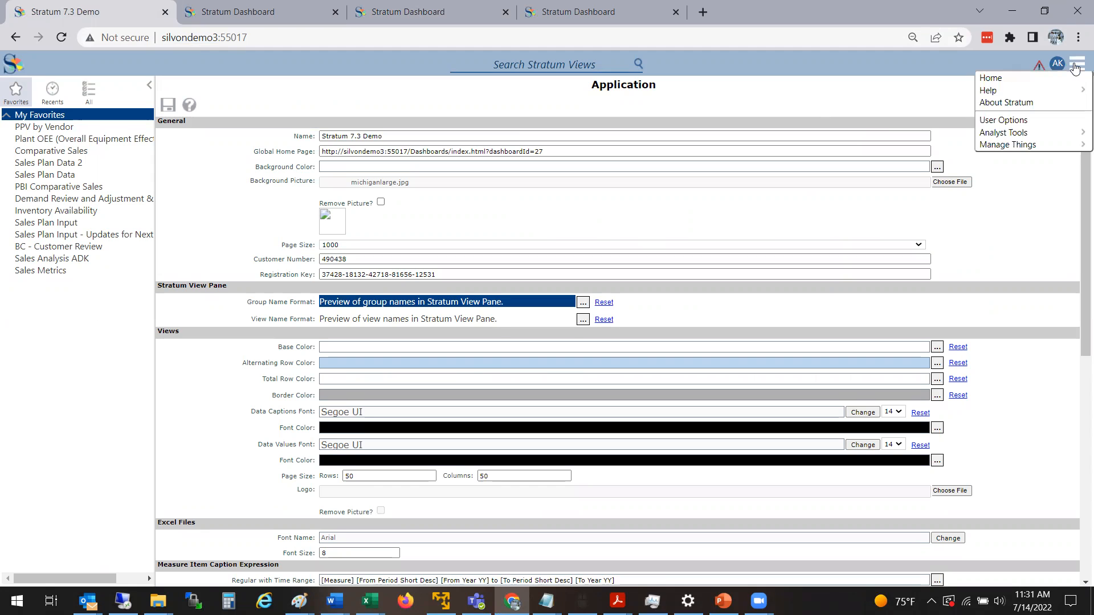
pyautogui.click(1077, 64)
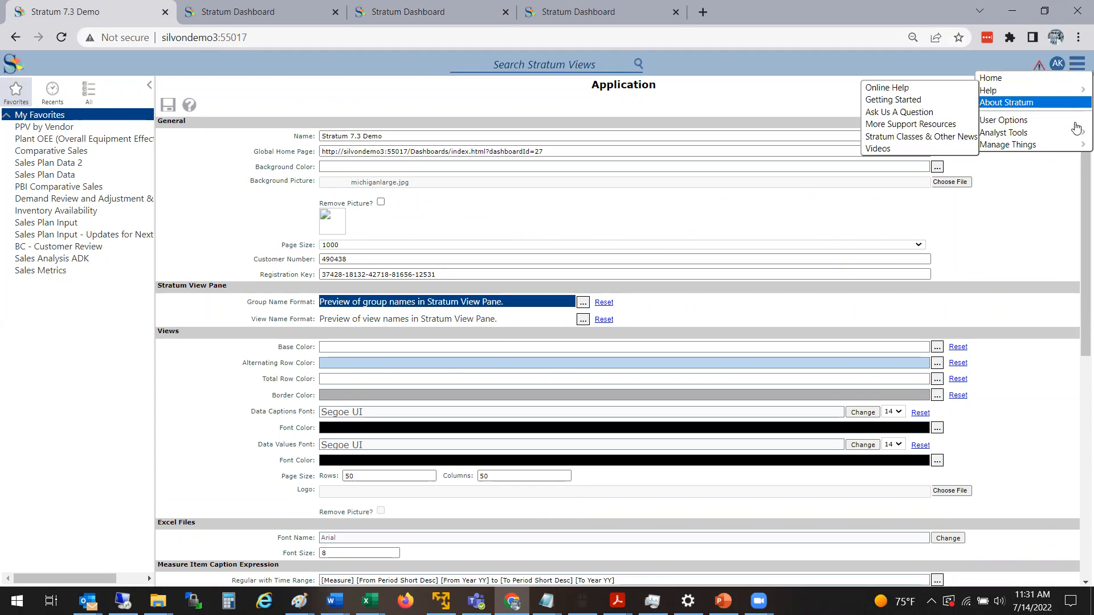
pyautogui.moveTo(1075, 146)
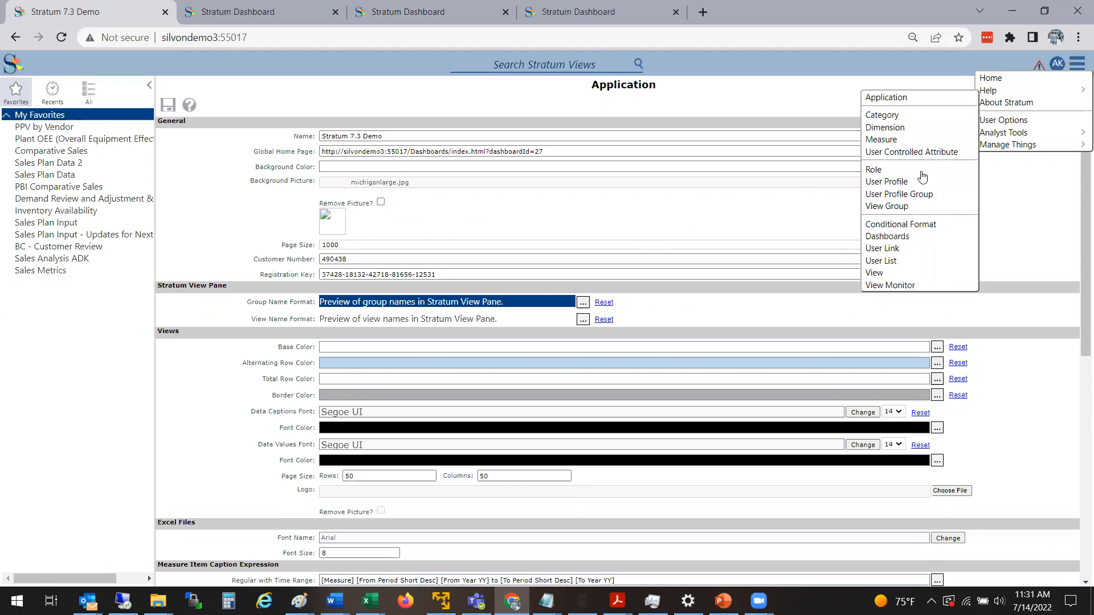
pyautogui.click(916, 195)
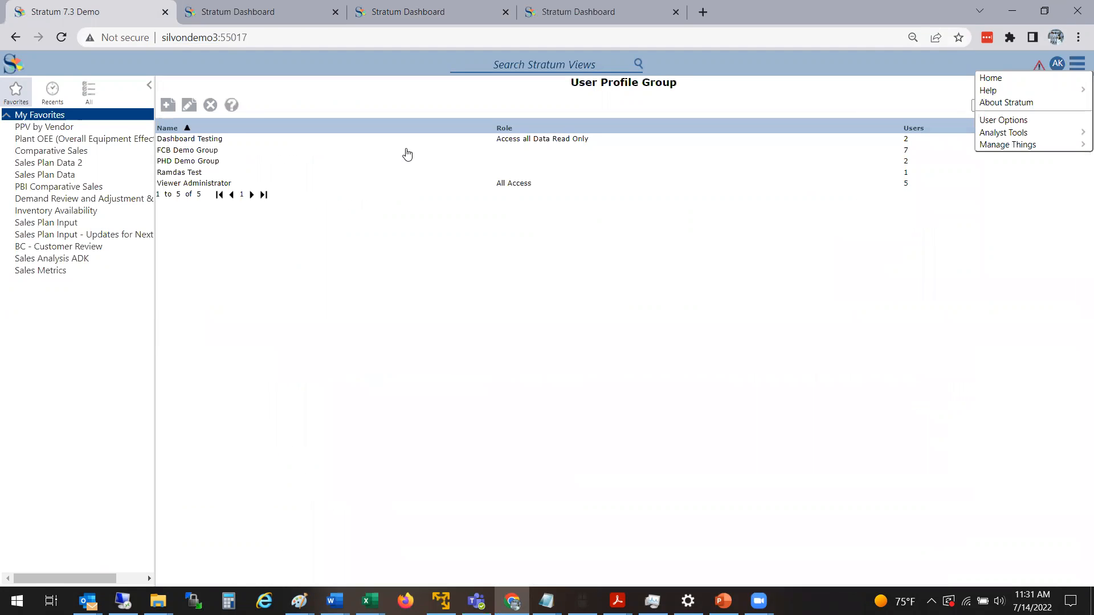
pyautogui.click(220, 152)
pyautogui.doubleClick(220, 153)
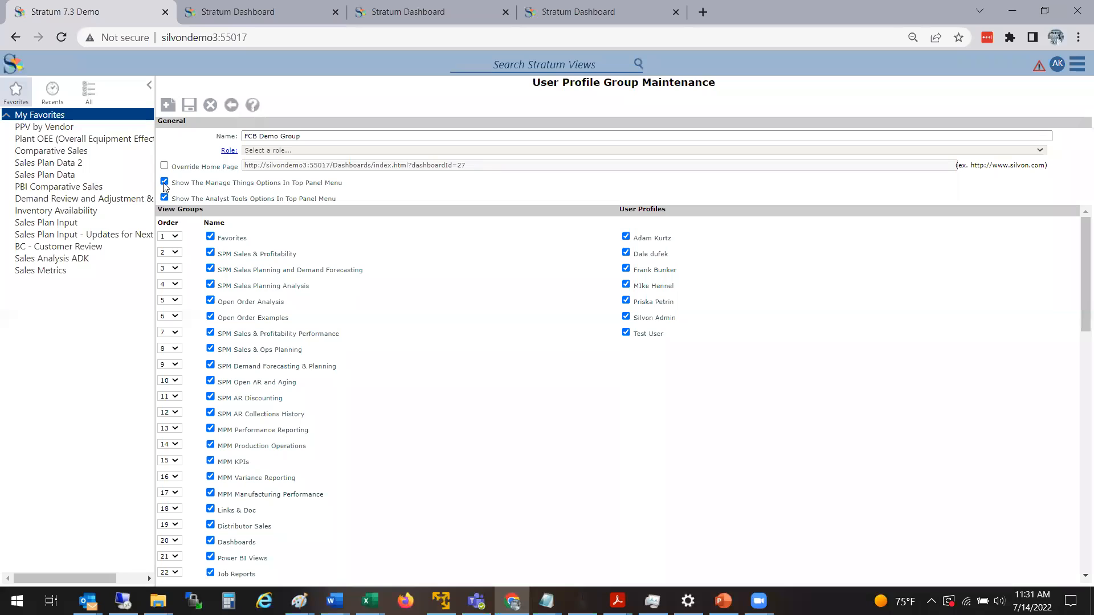
pyautogui.click(164, 167)
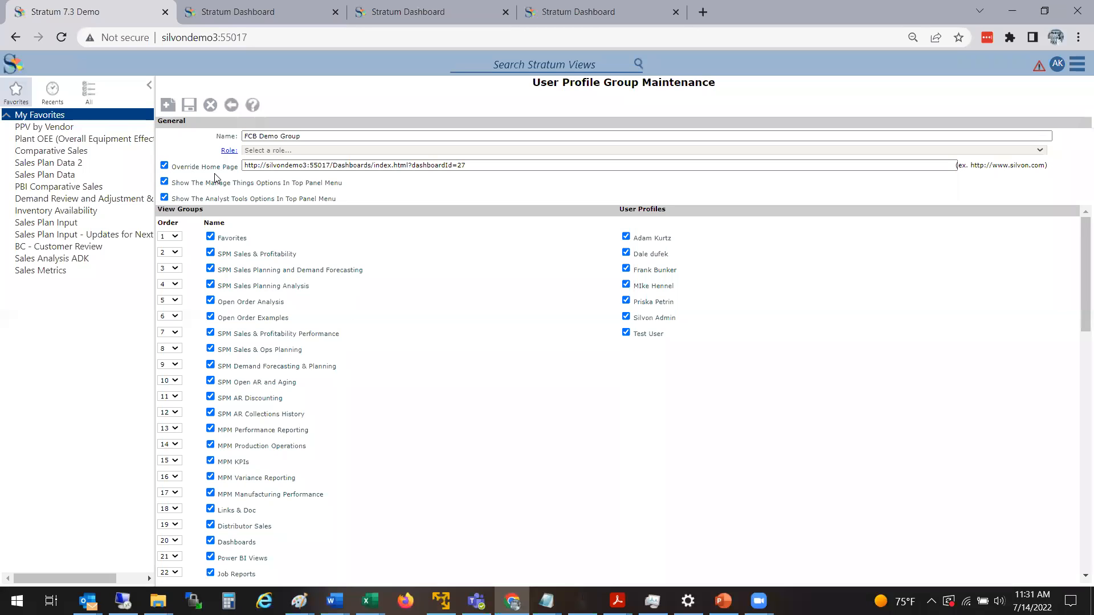
pyautogui.moveTo(469, 168); pyautogui.dragTo(235, 188)
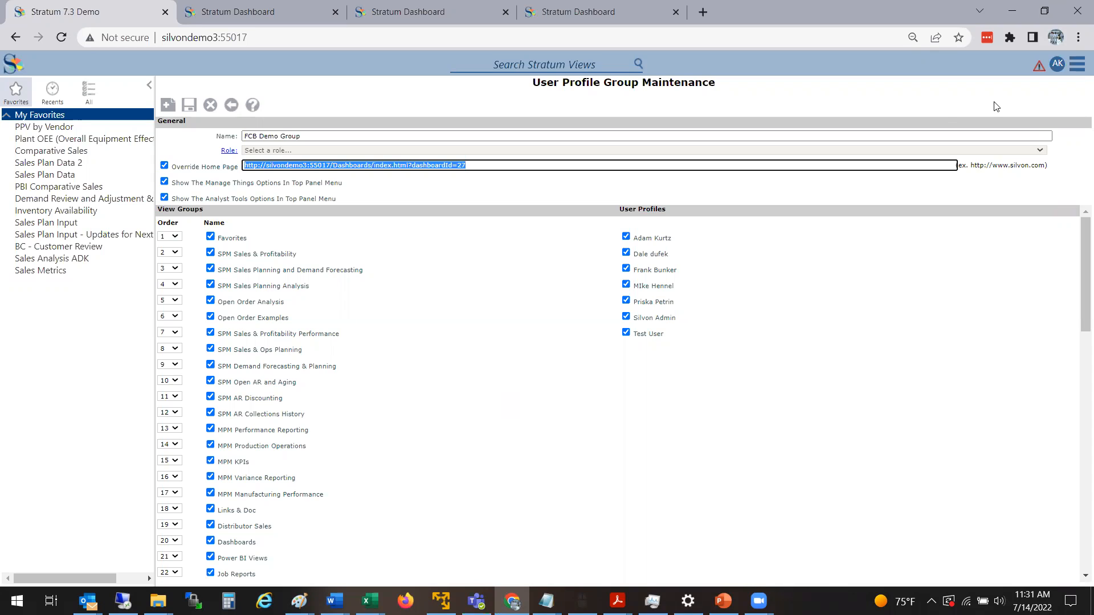
pyautogui.click(1077, 64)
pyautogui.click(1048, 83)
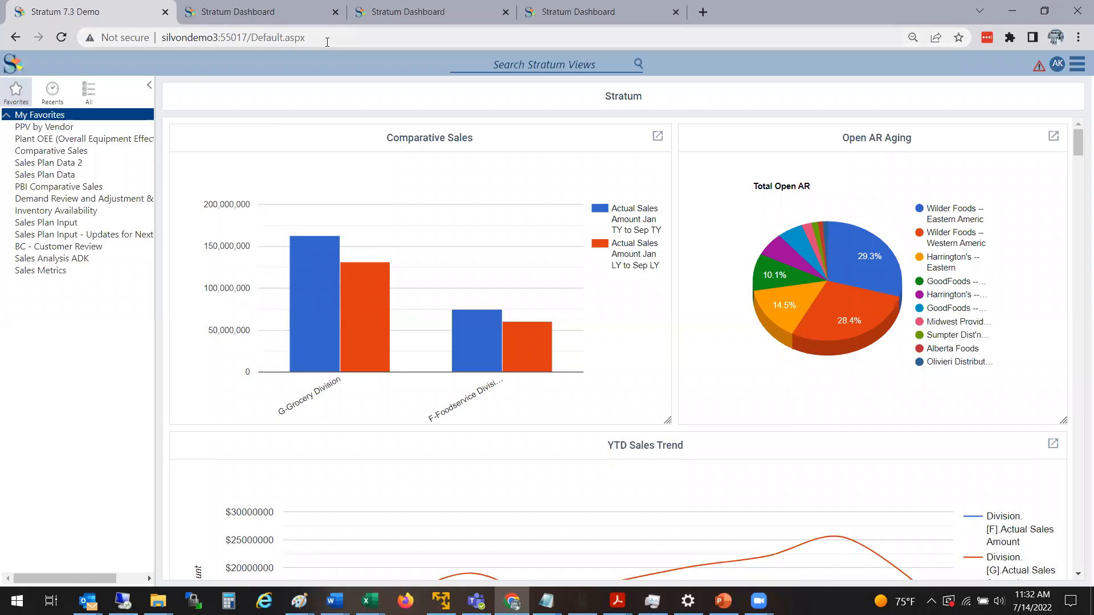
# Open the Stratum dashboard in another new tab from the dashboards list and select its full web address.
pyautogui.click(280, 17)
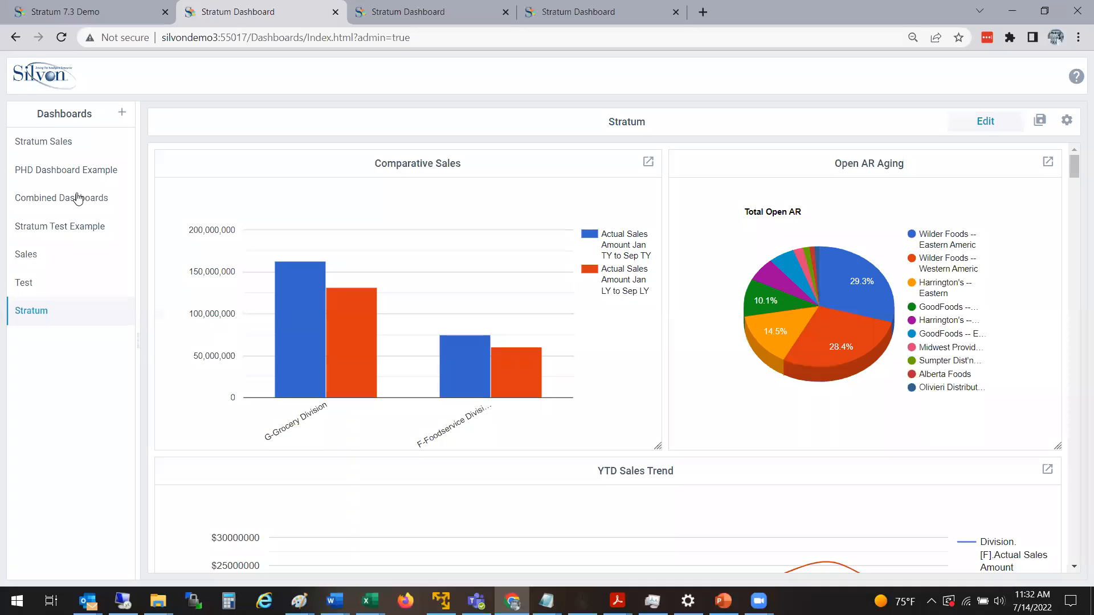
pyautogui.rightClick(70, 324)
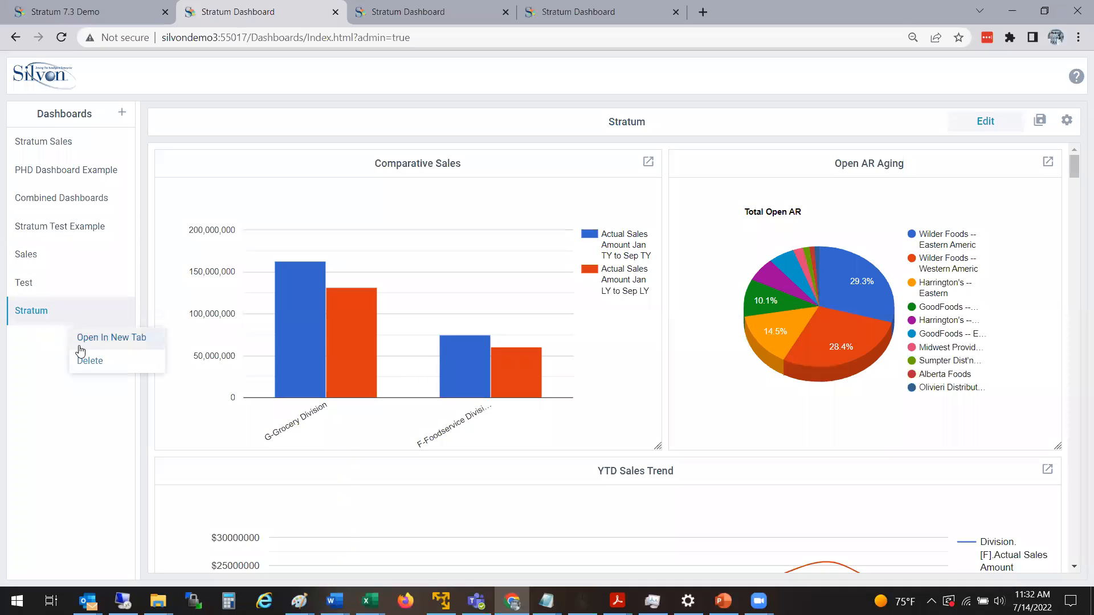
pyautogui.click(102, 341)
pyautogui.moveTo(444, 38); pyautogui.dragTo(150, 56)
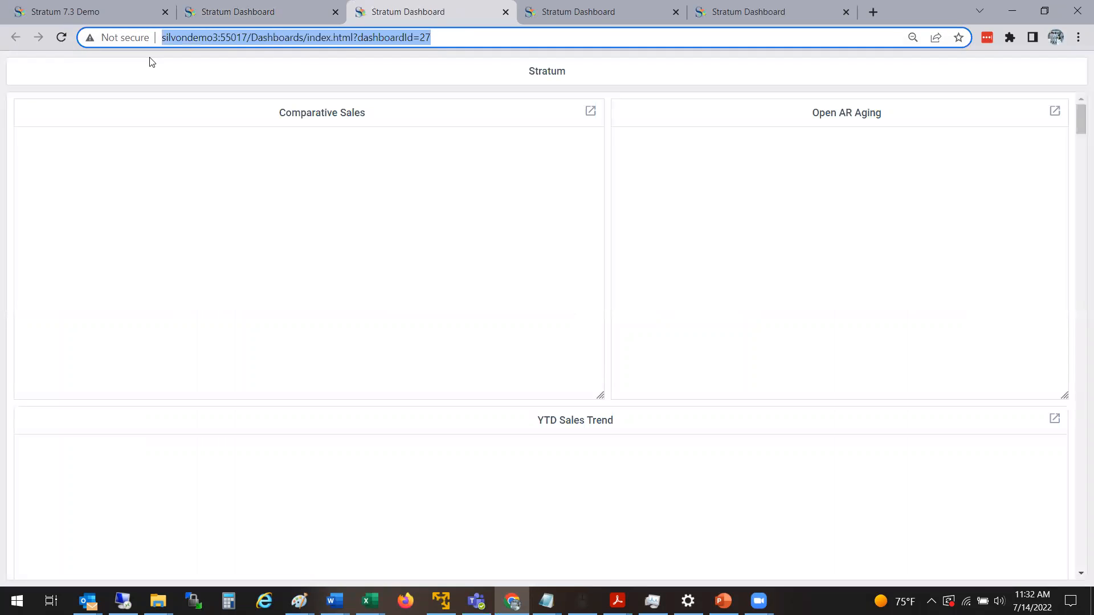
pyautogui.click(460, 36)
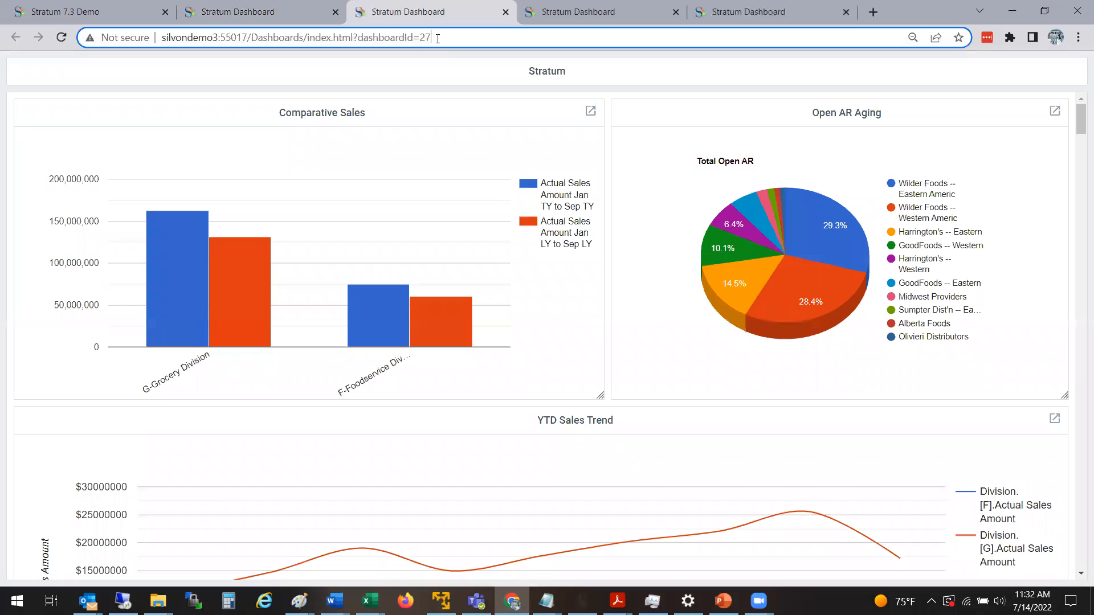
pyautogui.moveTo(277, 45); pyautogui.dragTo(162, 51)
pyautogui.hotkey('ctrl', 'c')
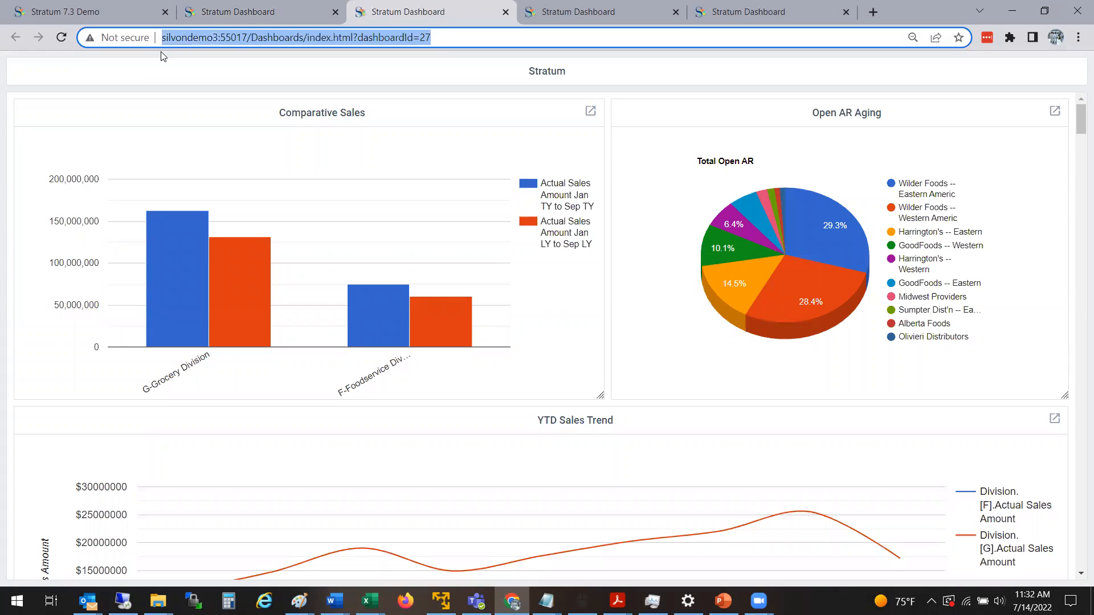
# Return to the Stratum 7.3 Demo tab, open the FCB Demo Group user profile group and enable Override Home Page.
pyautogui.click(270, 10)
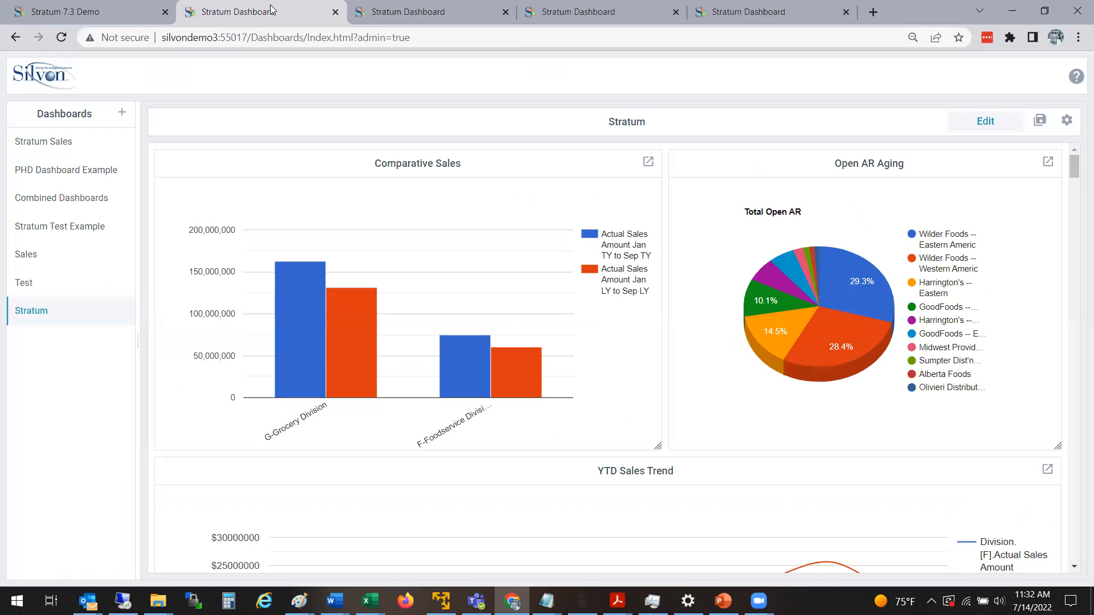
pyautogui.click(138, 18)
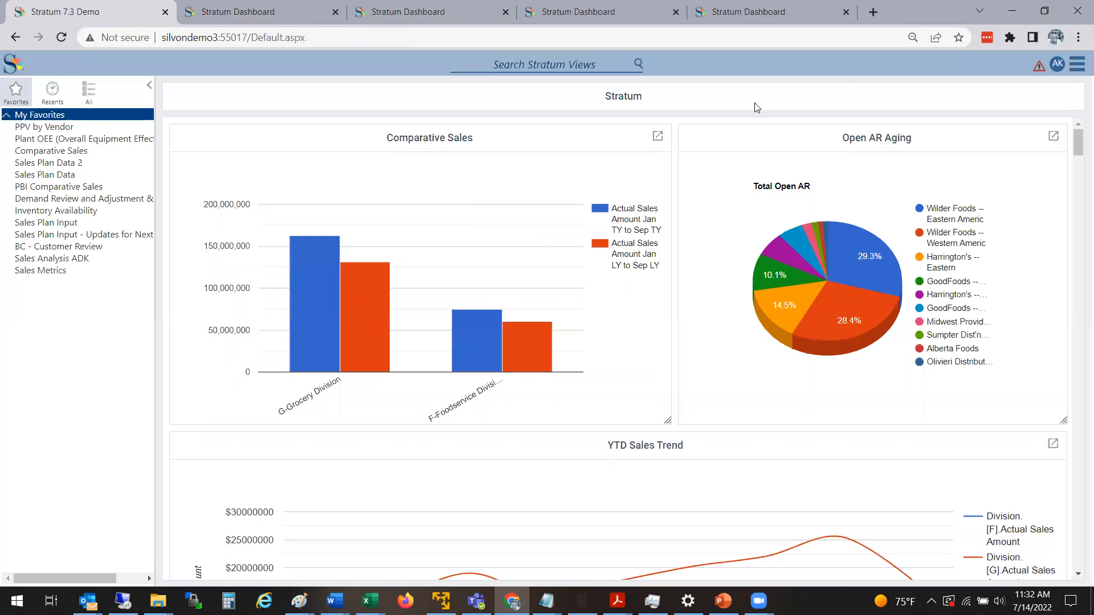
pyautogui.click(1077, 69)
pyautogui.moveTo(1080, 145)
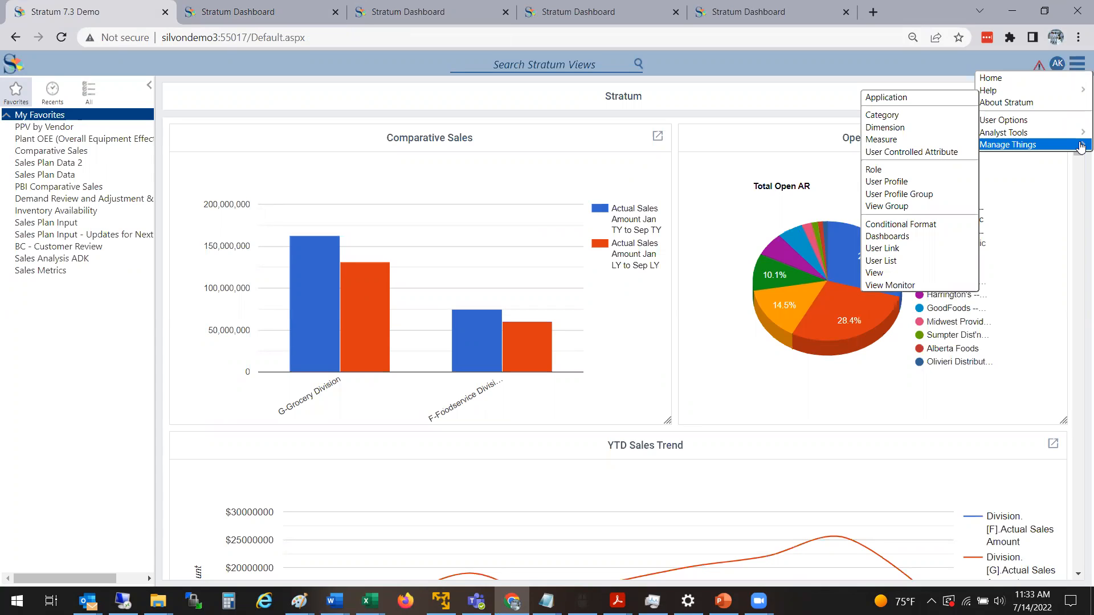
pyautogui.click(907, 197)
pyautogui.doubleClick(213, 152)
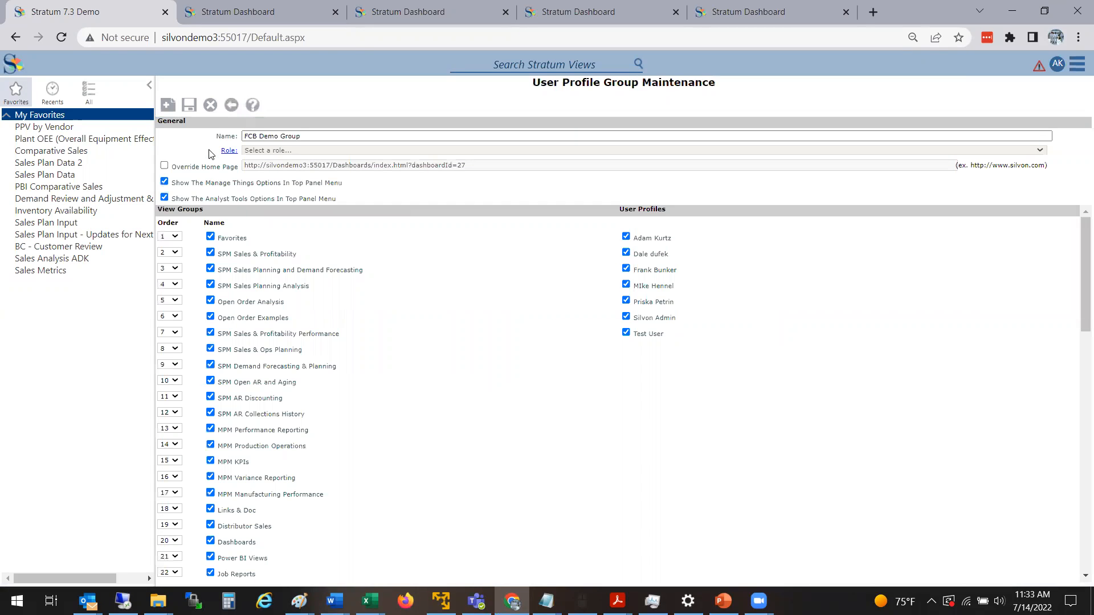
pyautogui.click(165, 167)
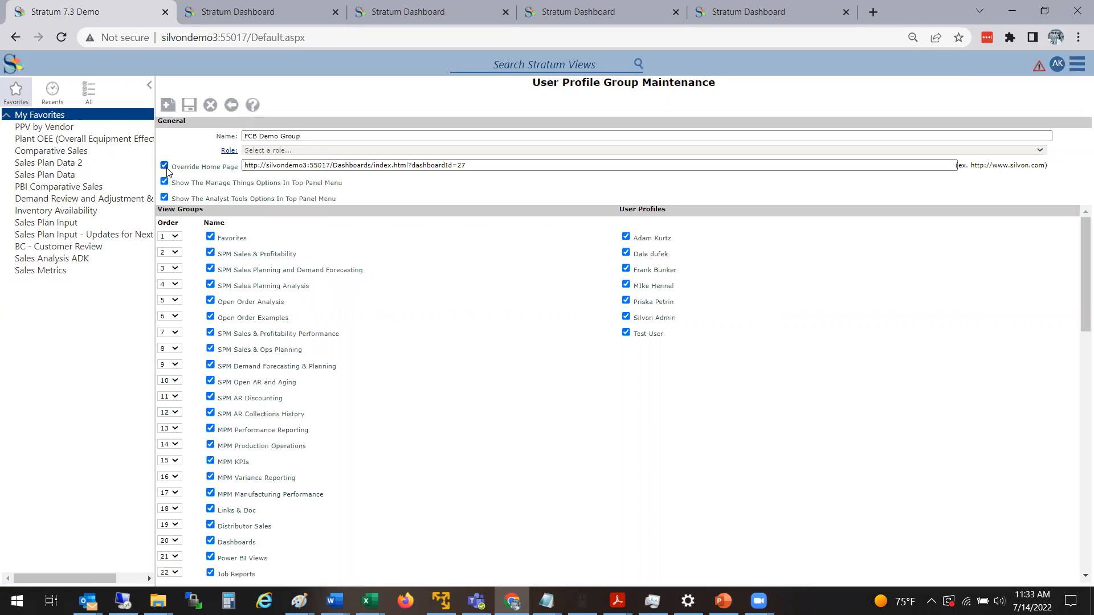
pyautogui.moveTo(464, 166); pyautogui.dragTo(189, 178)
pyautogui.hotkey('ctrl', 'v')
pyautogui.press('BackSpace')
pyautogui.press('BackSpace')
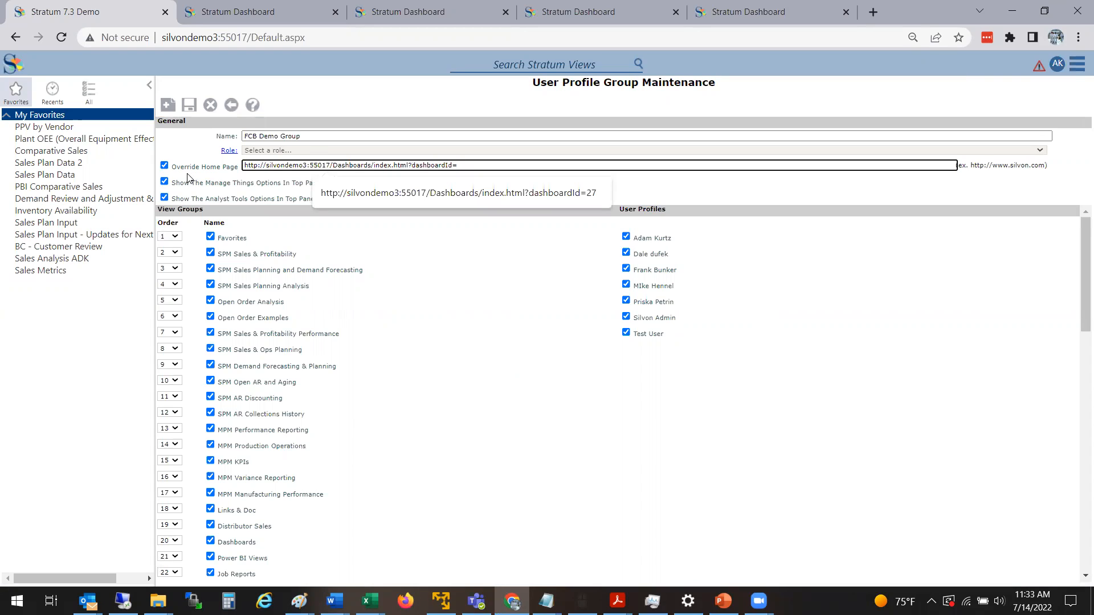
pyautogui.write('2')
pyautogui.click(728, 191)
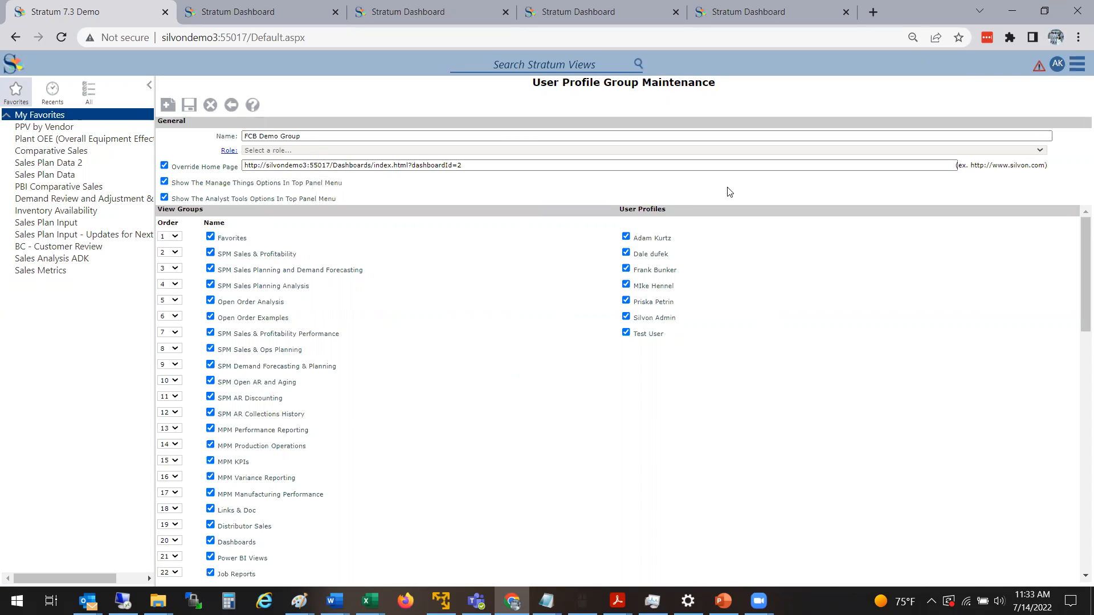
pyautogui.moveTo(478, 166); pyautogui.dragTo(222, 173)
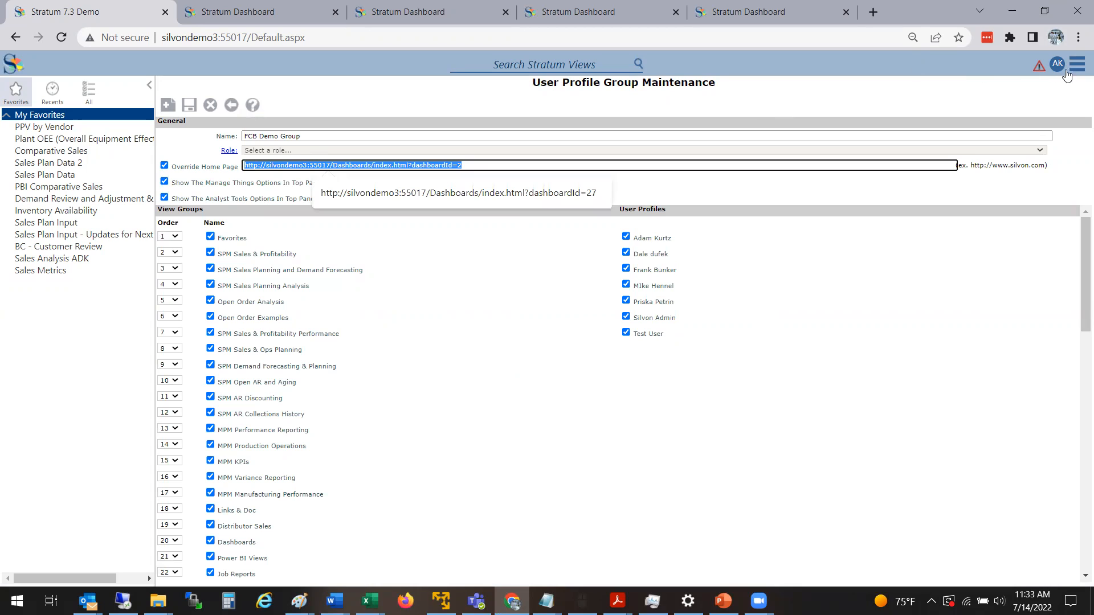
# Open the application settings, discarding the unsaved user profile group changes, and select the Global Home Page address.
pyautogui.moveTo(1078, 70)
pyautogui.moveTo(1014, 145)
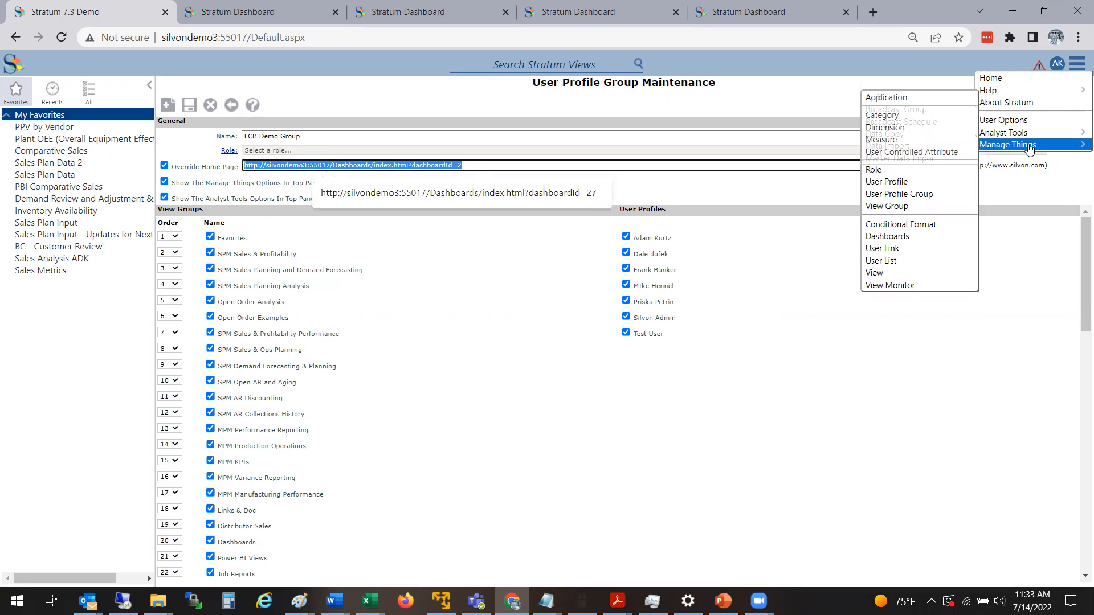
pyautogui.click(905, 95)
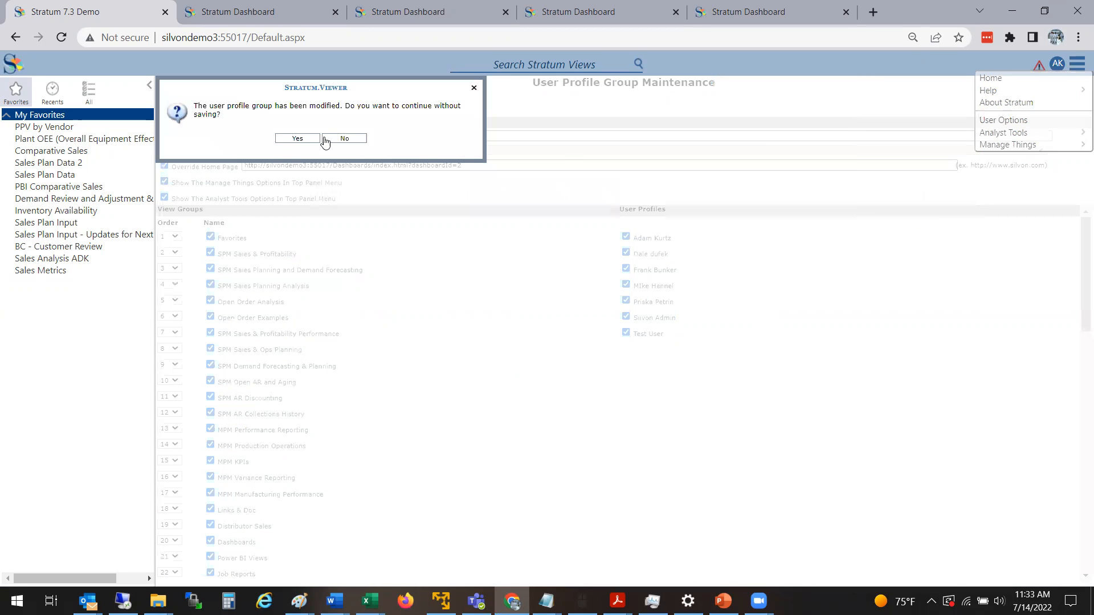
pyautogui.click(294, 144)
pyautogui.click(560, 154)
pyautogui.moveTo(560, 154); pyautogui.dragTo(271, 204)
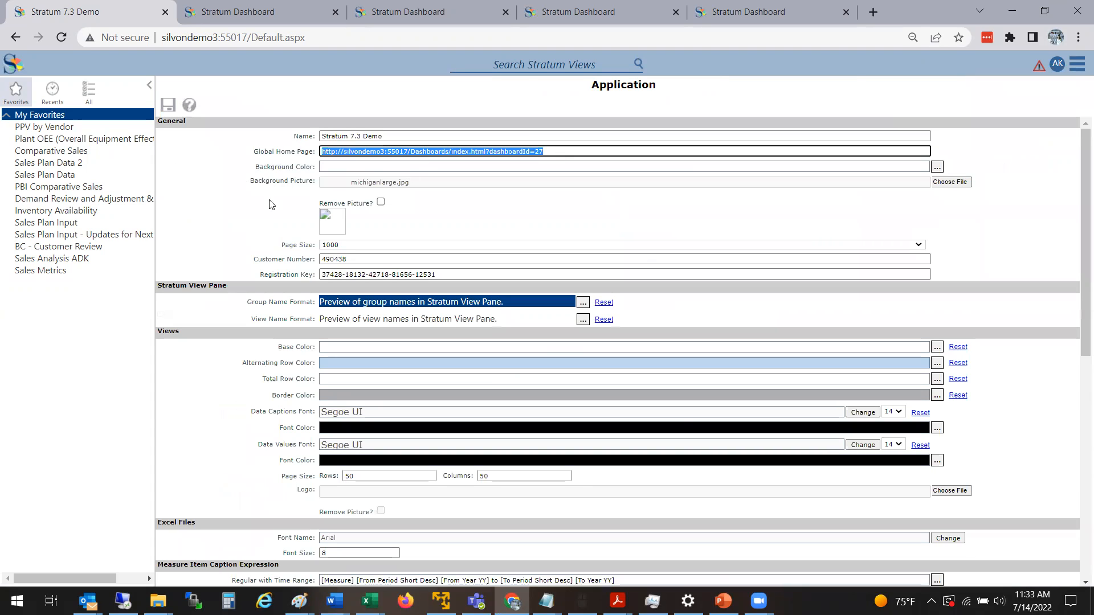
# Clear the Global Home Page address in the application settings.
pyautogui.click(557, 152)
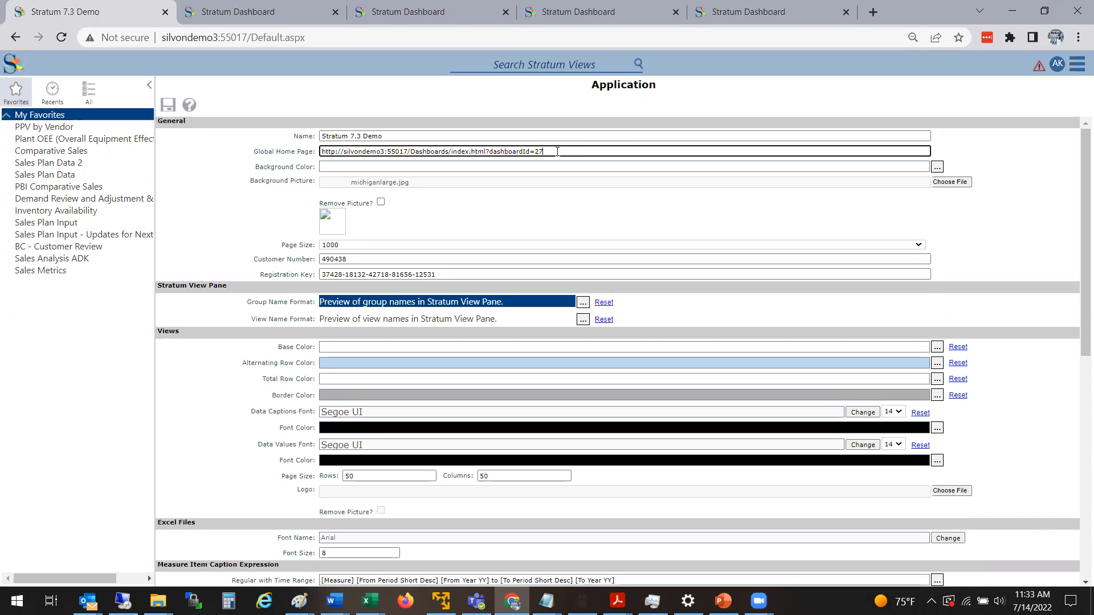
pyautogui.tripleClick(340, 152)
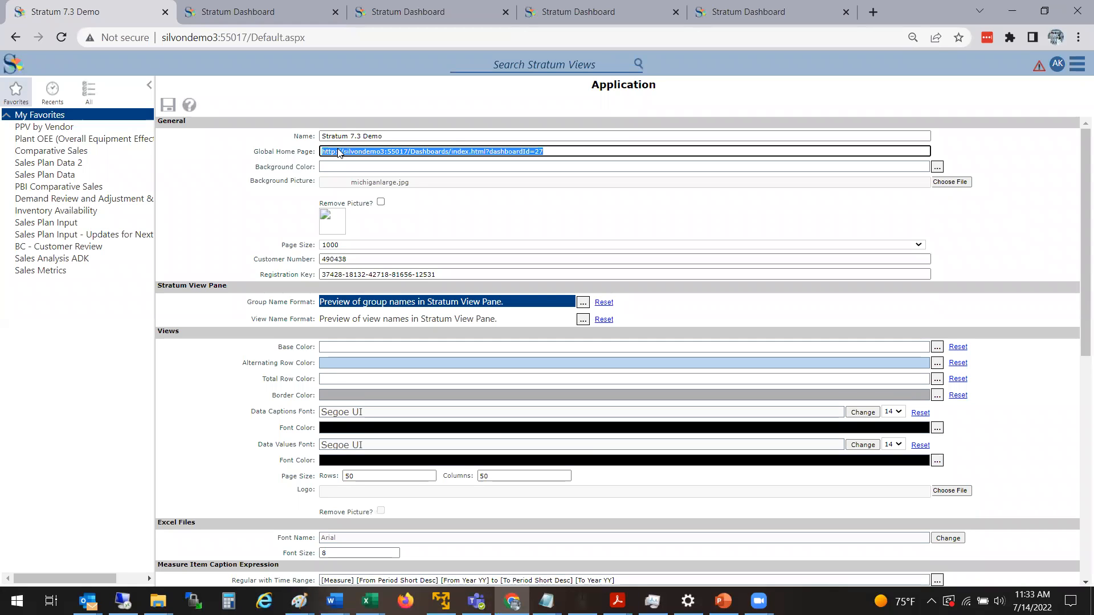
pyautogui.press('BackSpace')
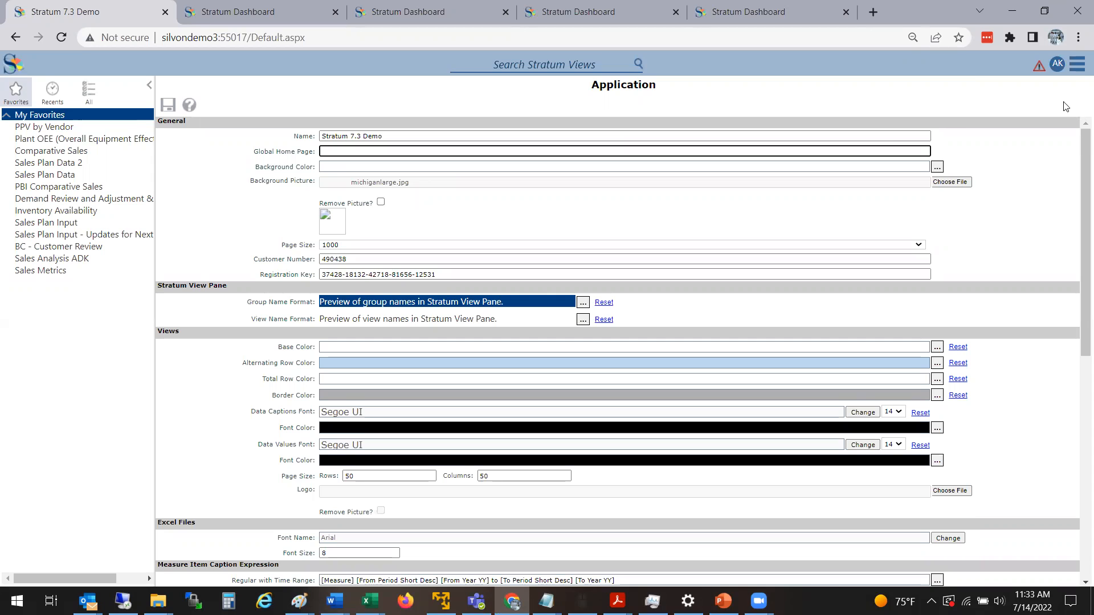
# Open the PHD Demo Group user profile group, discarding the unsaved application settings changes.
pyautogui.click(1079, 72)
pyautogui.moveTo(1042, 146)
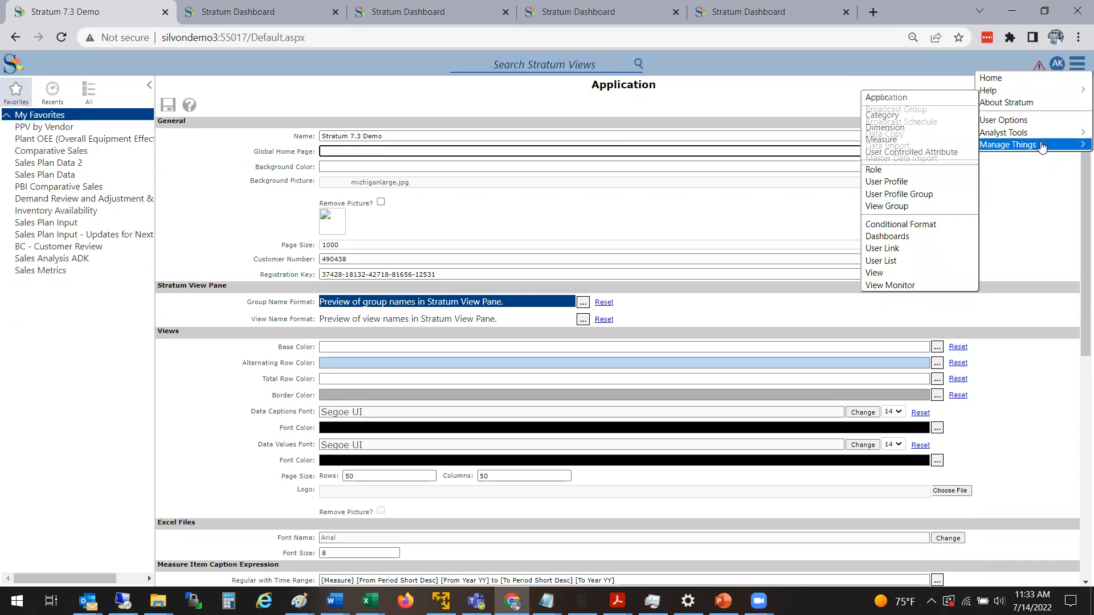
pyautogui.click(911, 195)
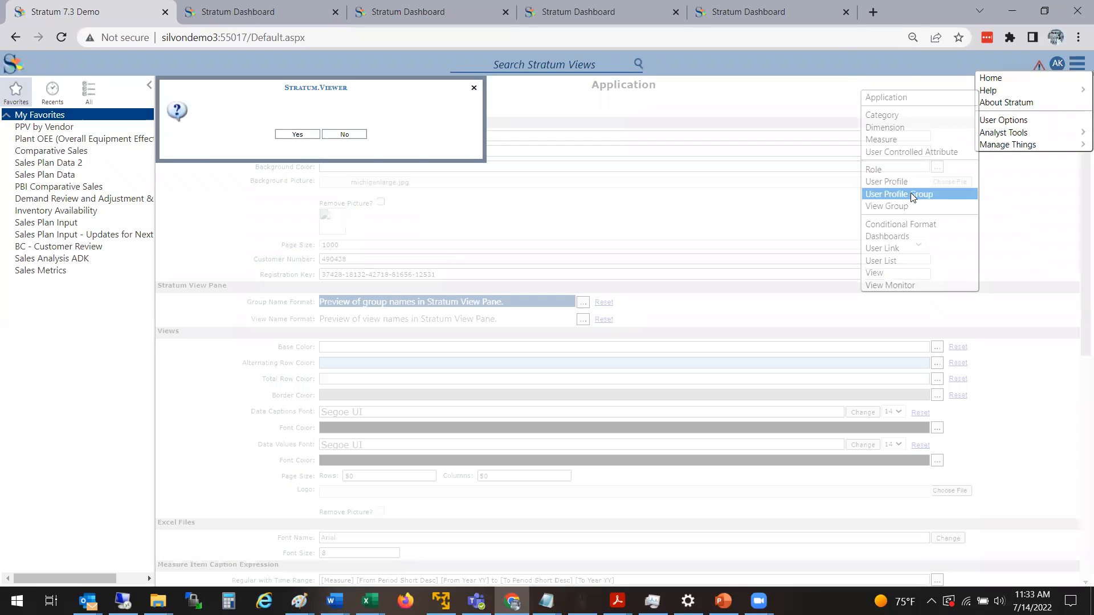
pyautogui.click(316, 138)
pyautogui.click(211, 162)
pyautogui.doubleClick(211, 162)
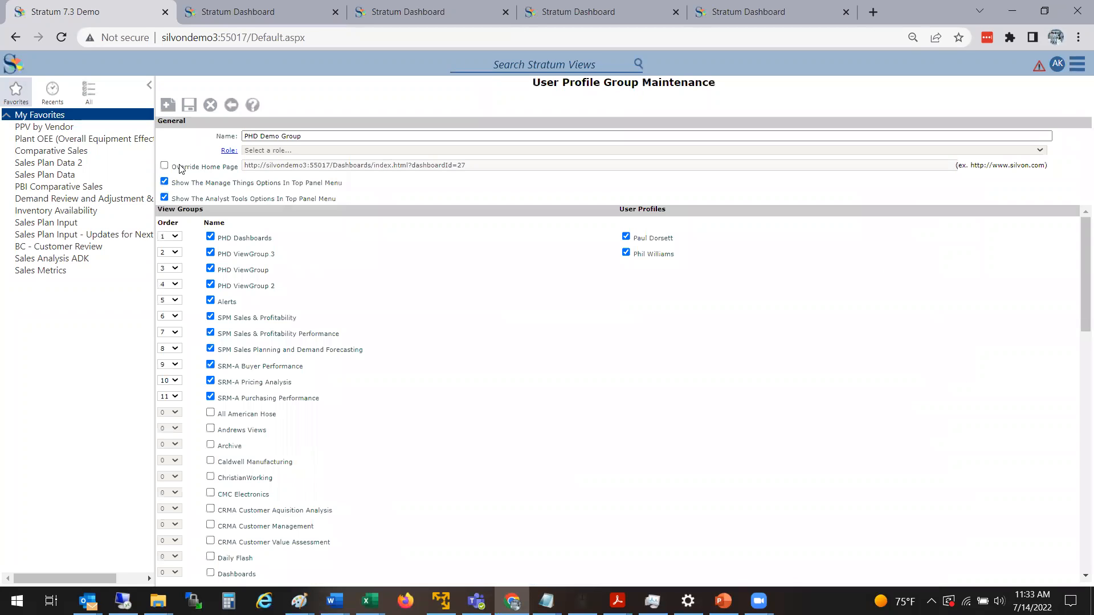
pyautogui.click(164, 166)
pyautogui.click(480, 168)
pyautogui.tripleClick(479, 169)
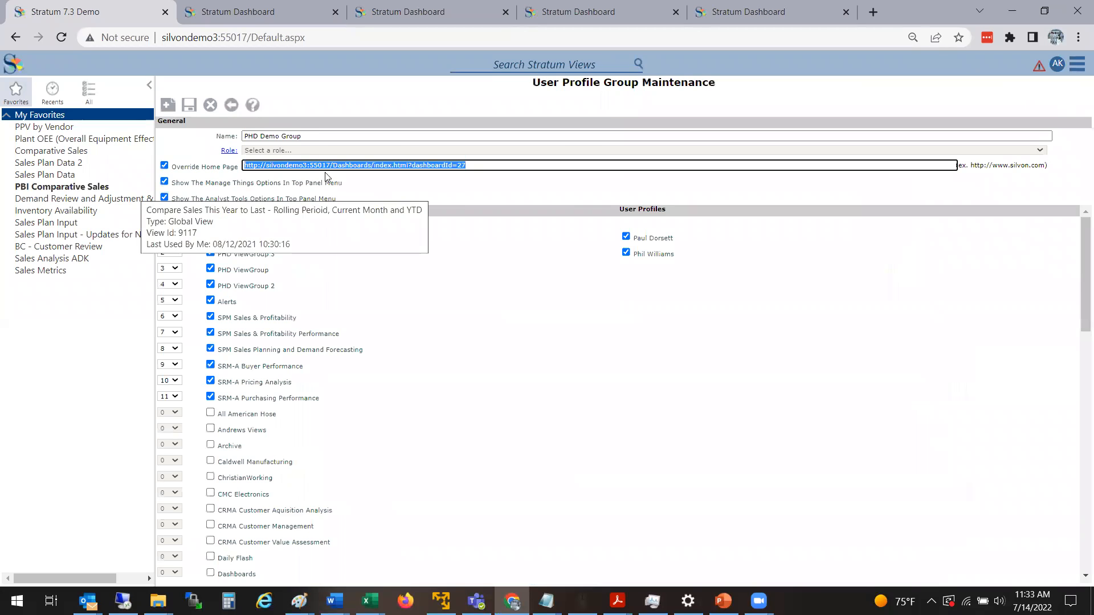
pyautogui.click(478, 167)
pyautogui.press('BackSpace')
pyautogui.press('BackSpace')
pyautogui.write('1')
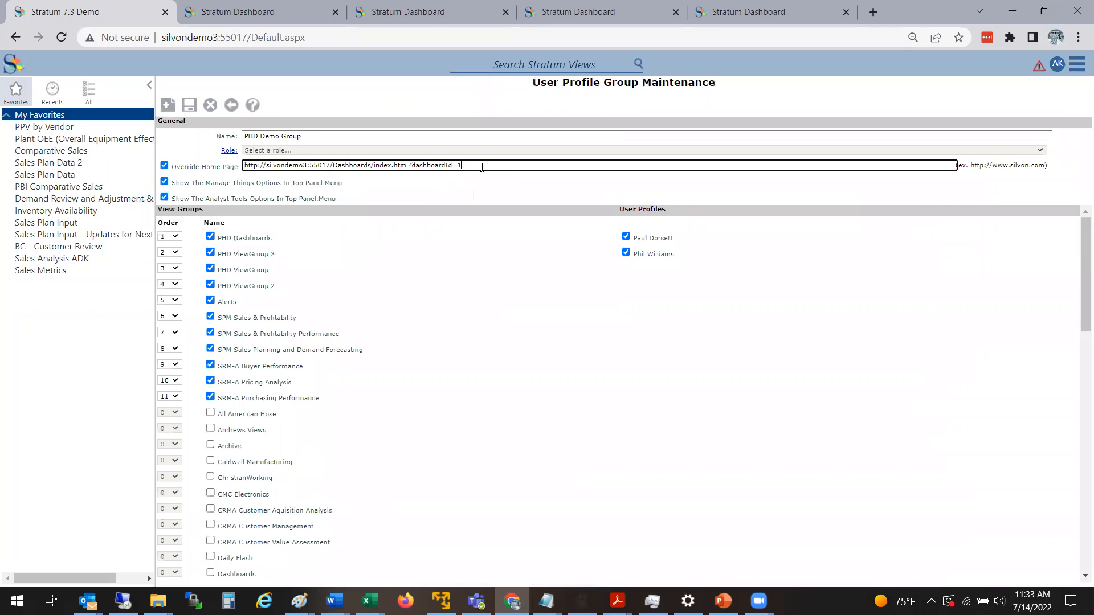
# Return to the user profile group list without saving the changes and open the FCB Demo Group.
pyautogui.click(229, 106)
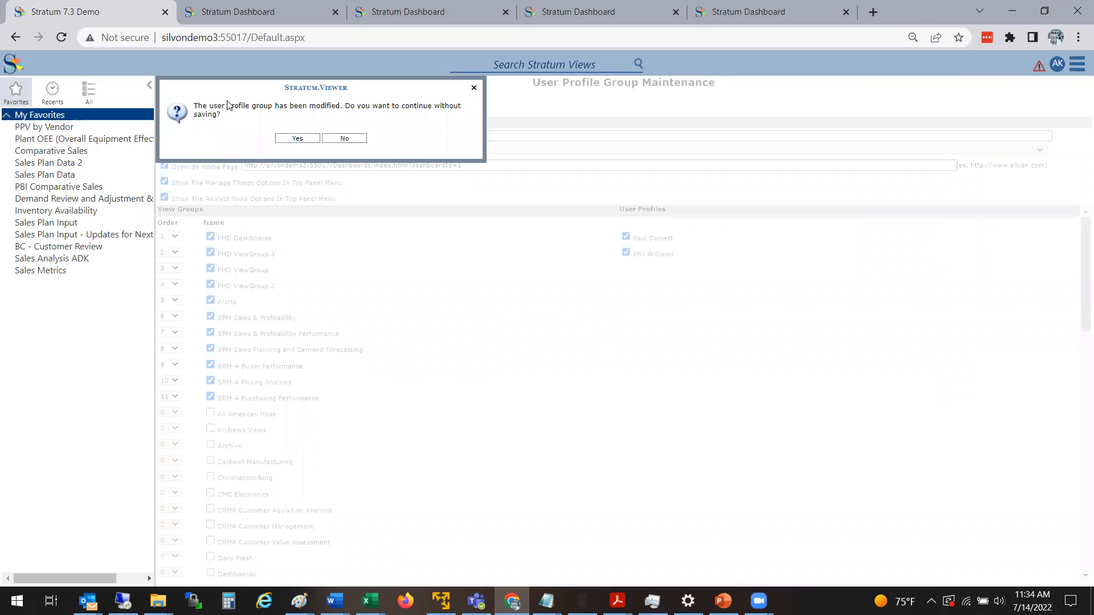
pyautogui.click(279, 142)
pyautogui.doubleClick(222, 152)
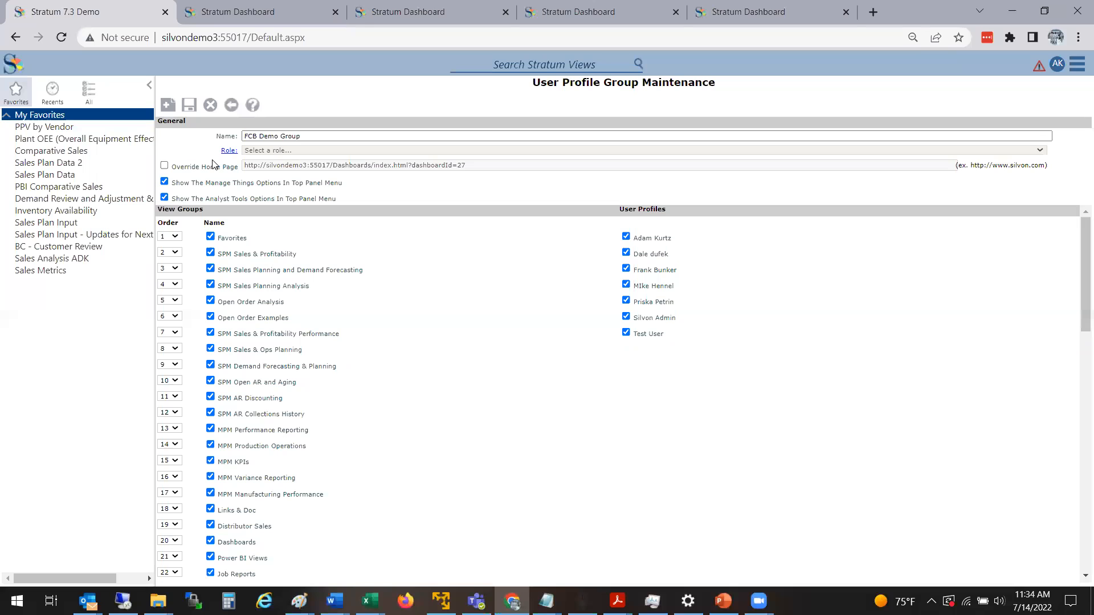
pyautogui.click(165, 165)
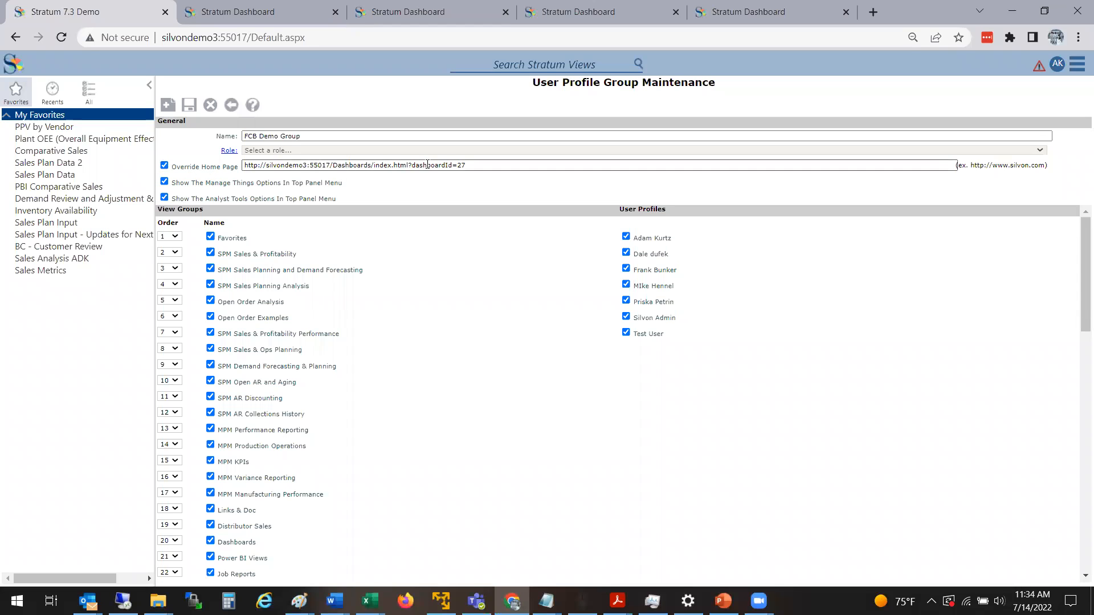
pyautogui.click(468, 166)
pyautogui.press('BackSpace')
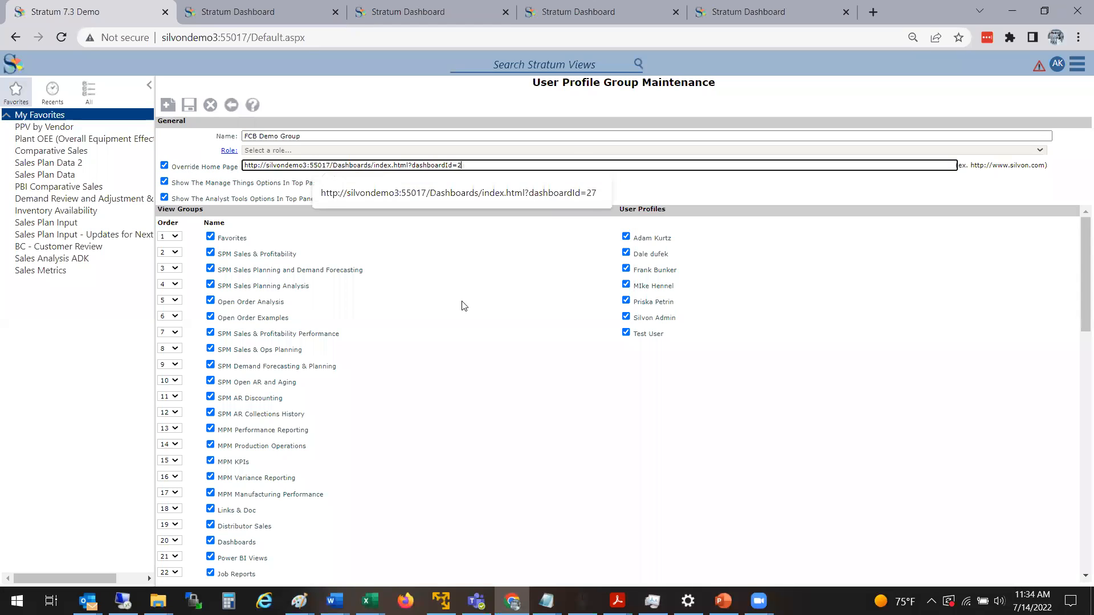
pyautogui.click(464, 307)
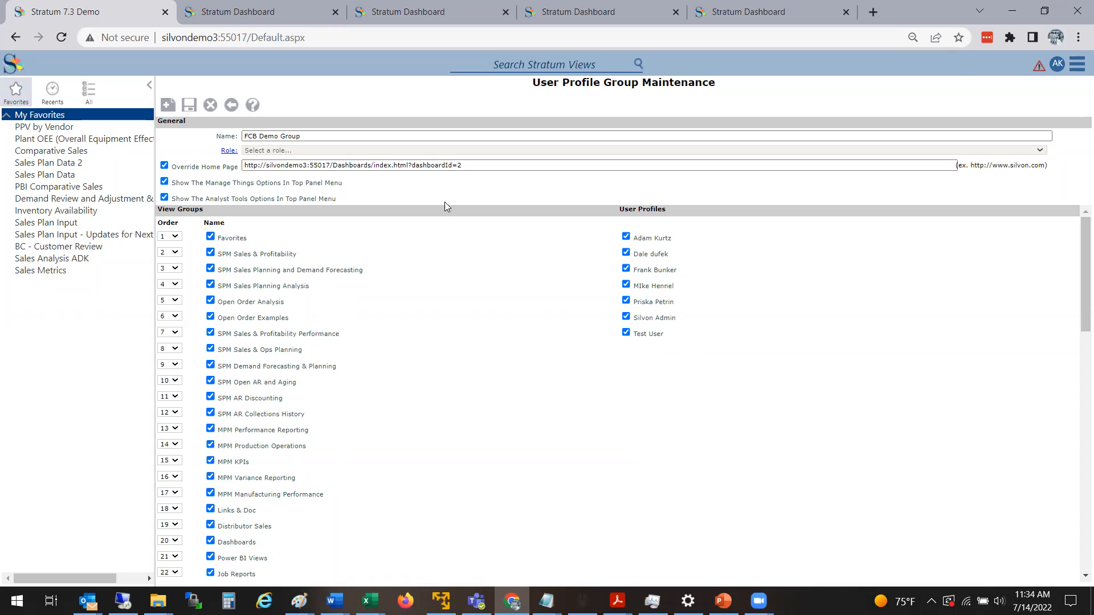
pyautogui.click(465, 170)
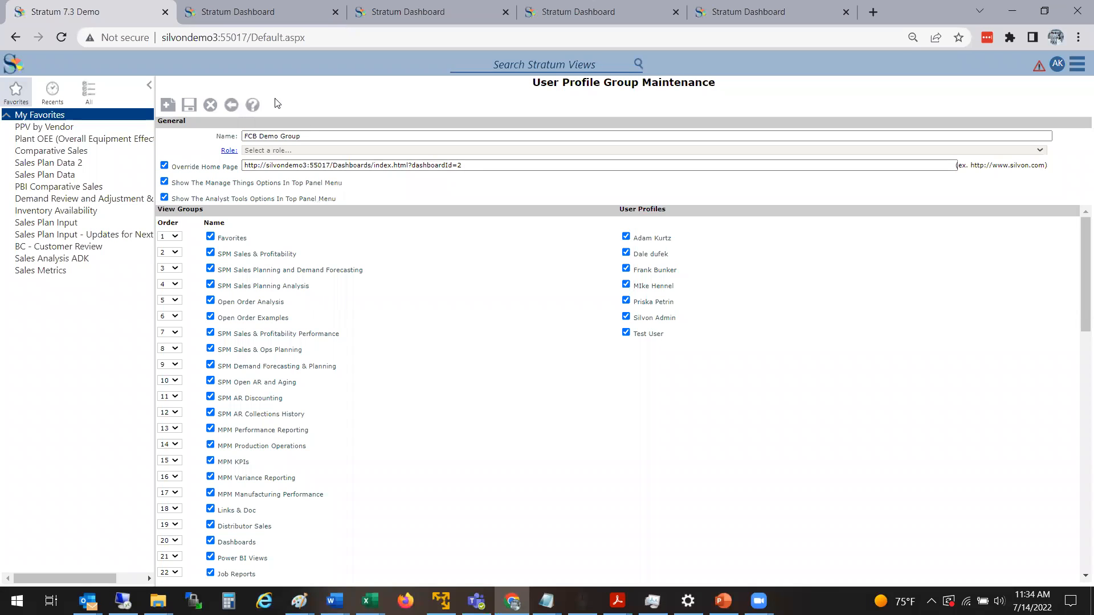